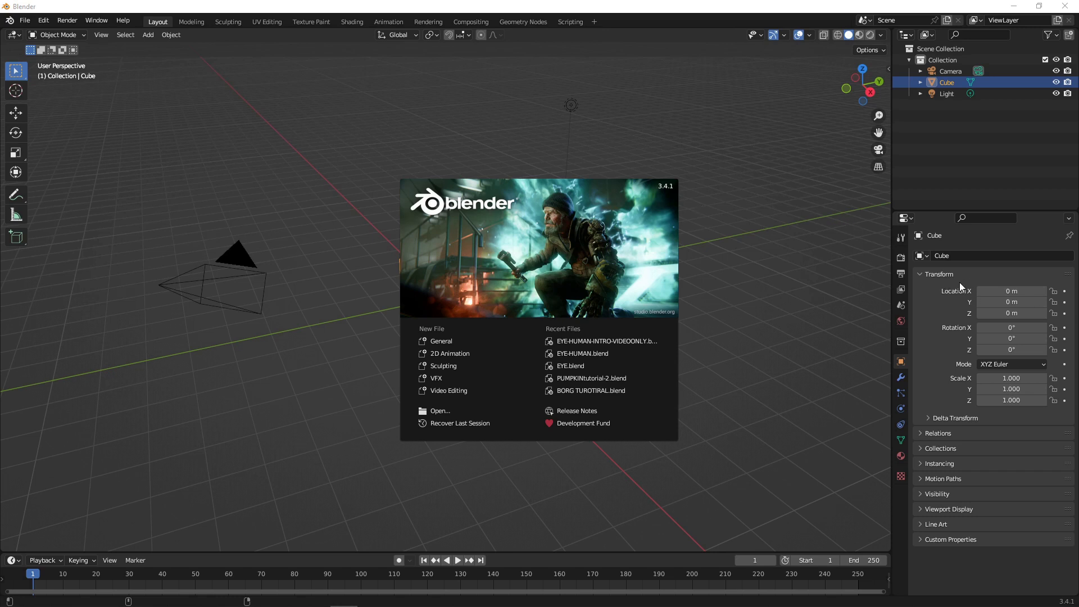
Step: Delete the default cube and add a UV sphere at the origin
left_click(717, 217)
scroll(478, 293, "up", 2)
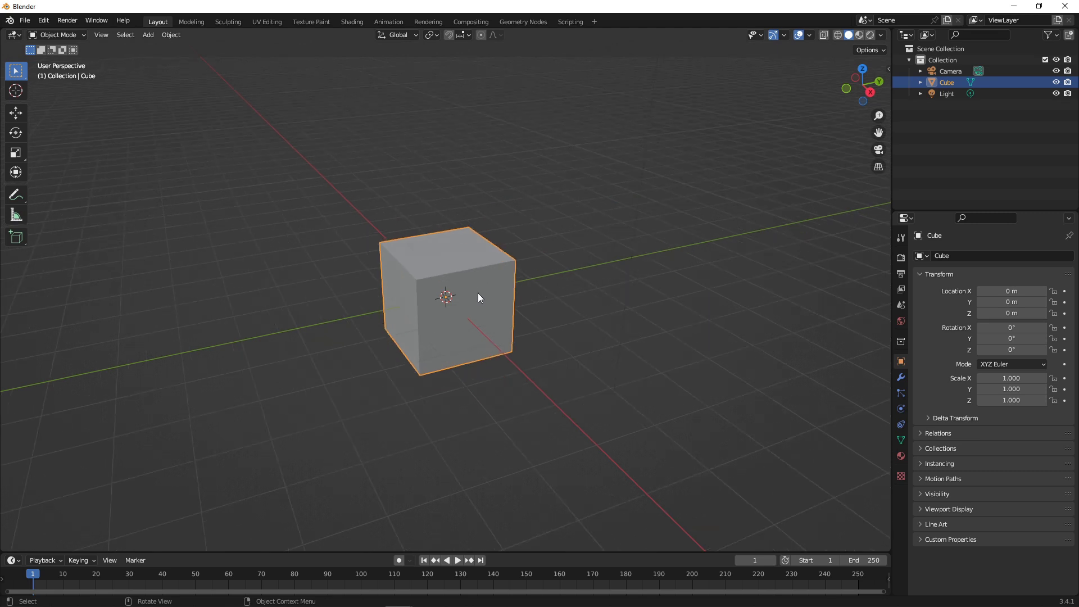
key("Delete")
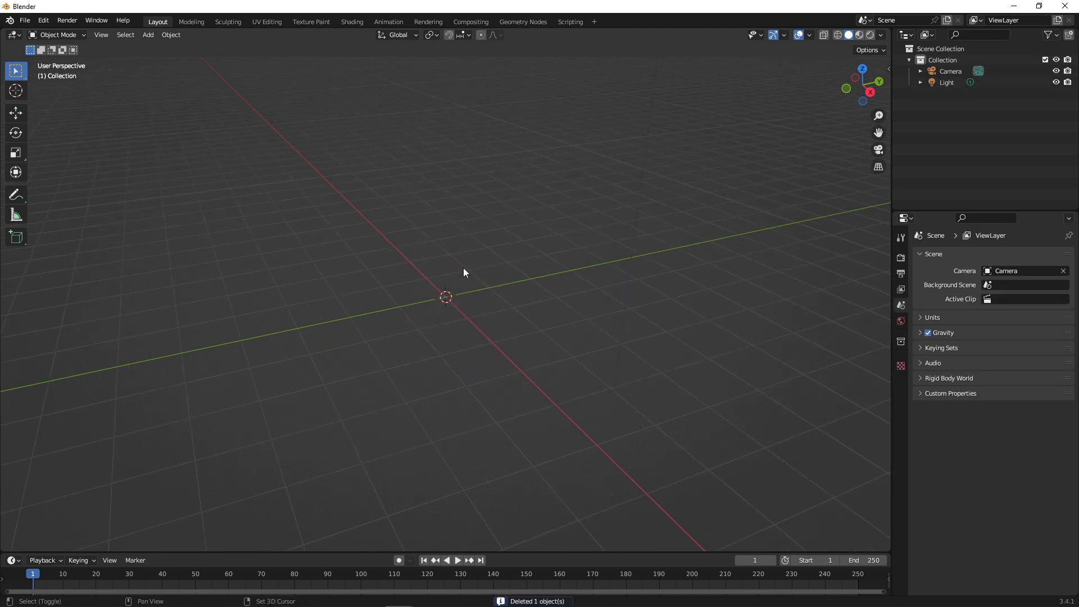
key("shift+a")
mouse_move(464, 267)
left_click(524, 301)
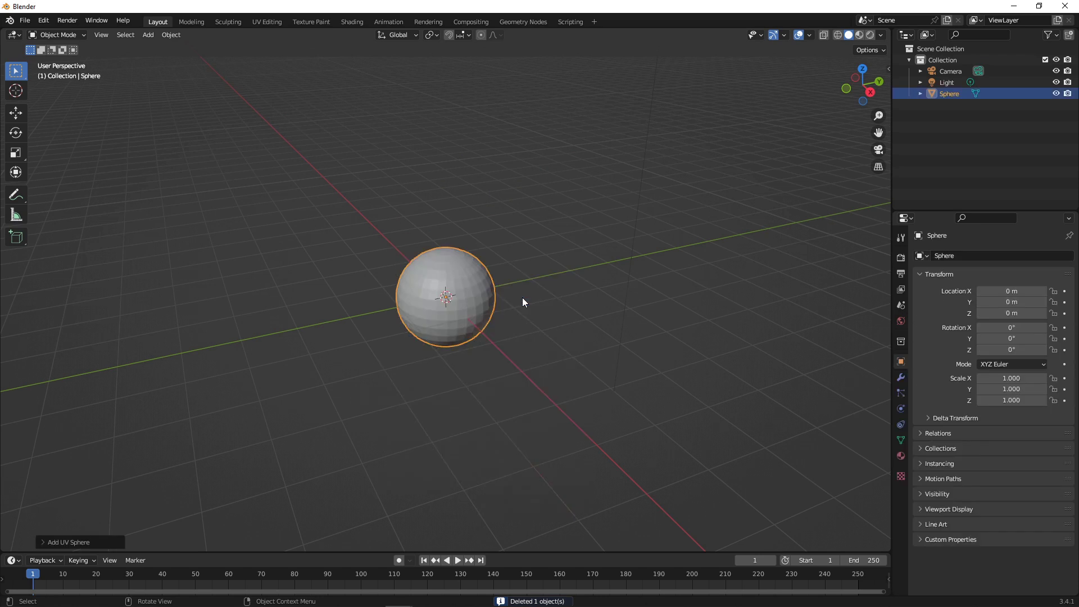
Step: Add a Subdivision Surface modifier to the sphere and shade it smooth
left_click(901, 377)
left_click(946, 259)
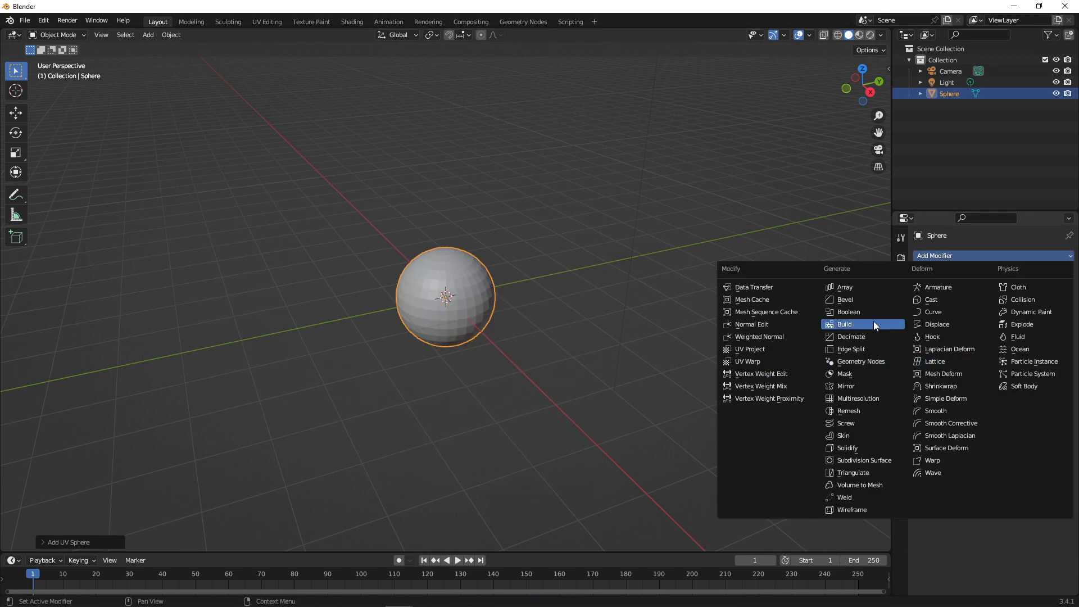
left_click(889, 460)
right_click(447, 288)
left_click(450, 289)
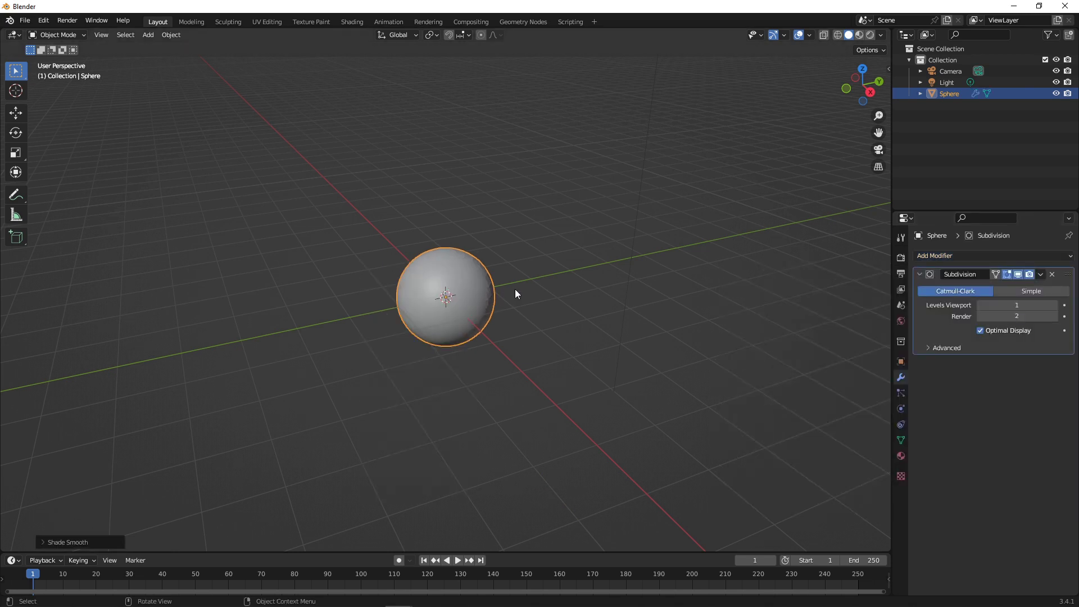
Step: Switch to the Shading workspace and enlarge the shader node editor, keeping the sphere centred in the viewport
scroll(495, 295, "up", 4)
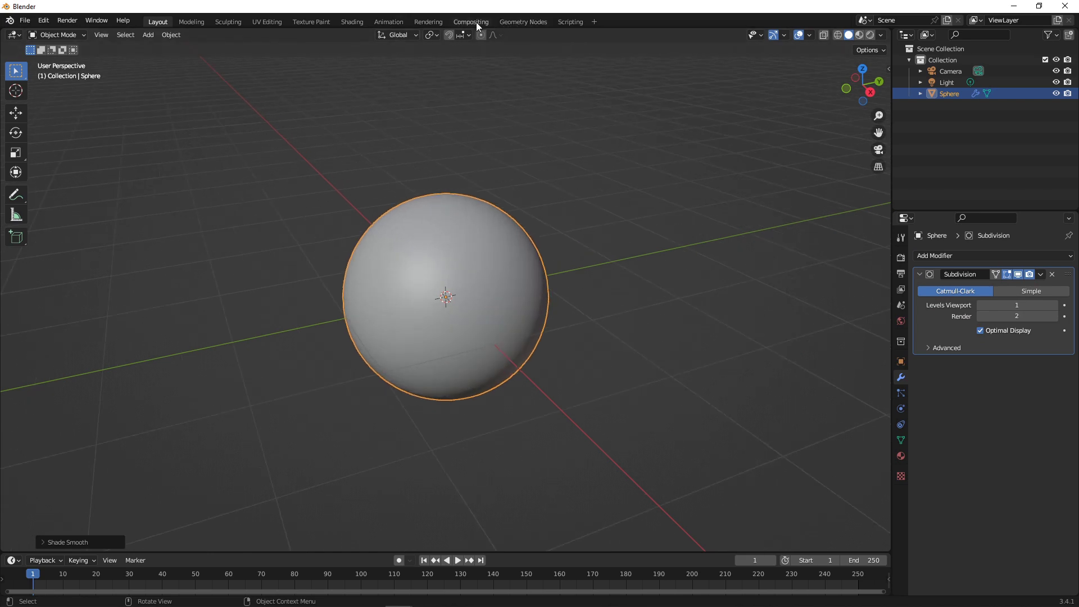
left_click(341, 24)
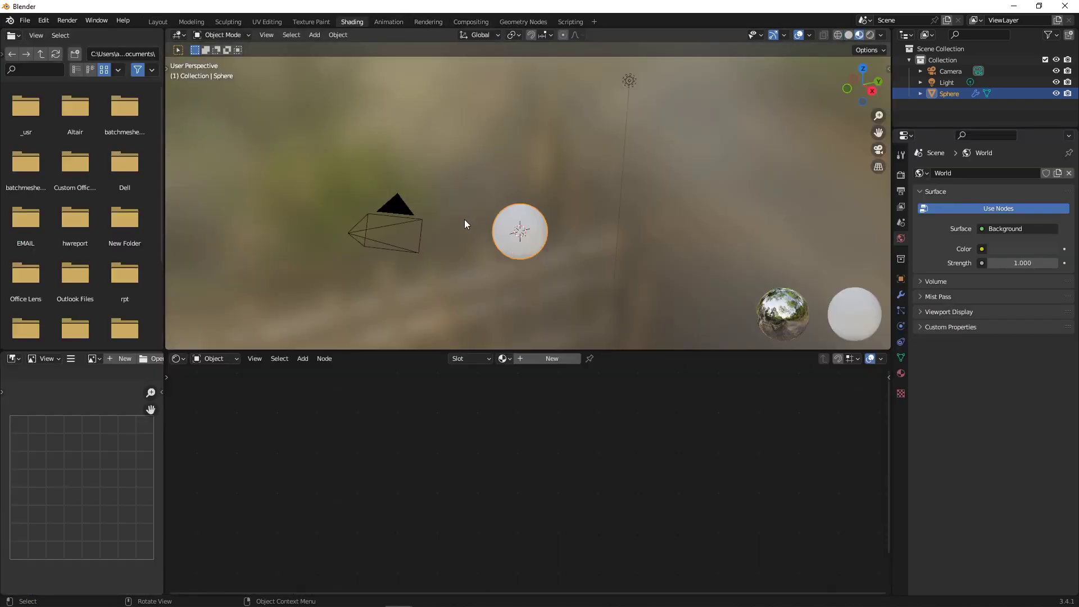
scroll(530, 252, "up", 4)
middle_click_drag(542, 282, 561, 213, "shift")
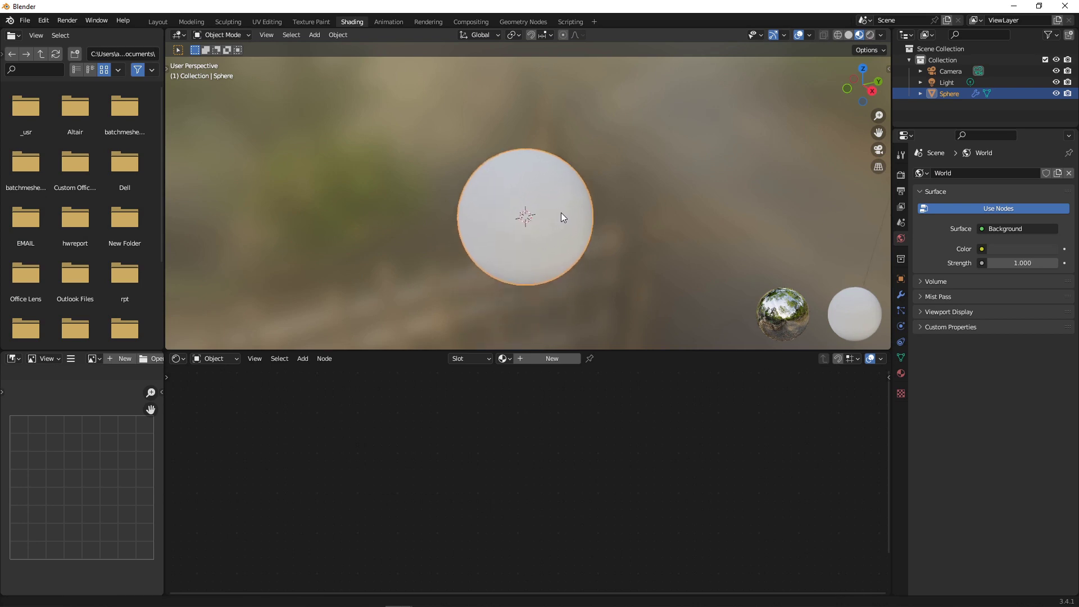
left_click_drag(587, 355, 607, 260)
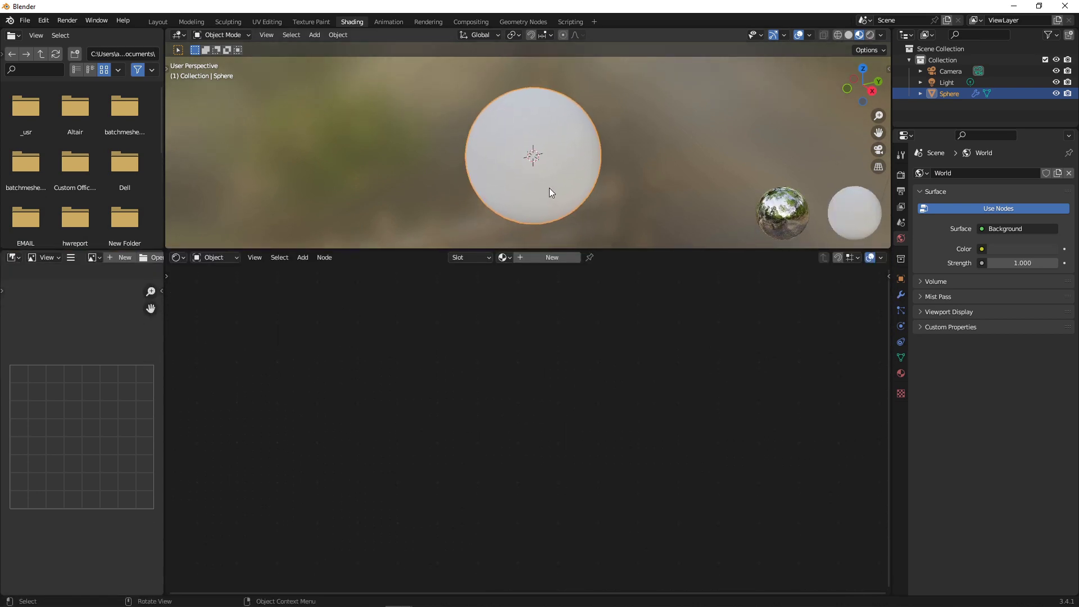
scroll(548, 186, "up", 2)
scroll(548, 187, "down", 1)
Step: Create a new material named eye on the sphere and delete its Principled BSDF node
left_click(526, 259)
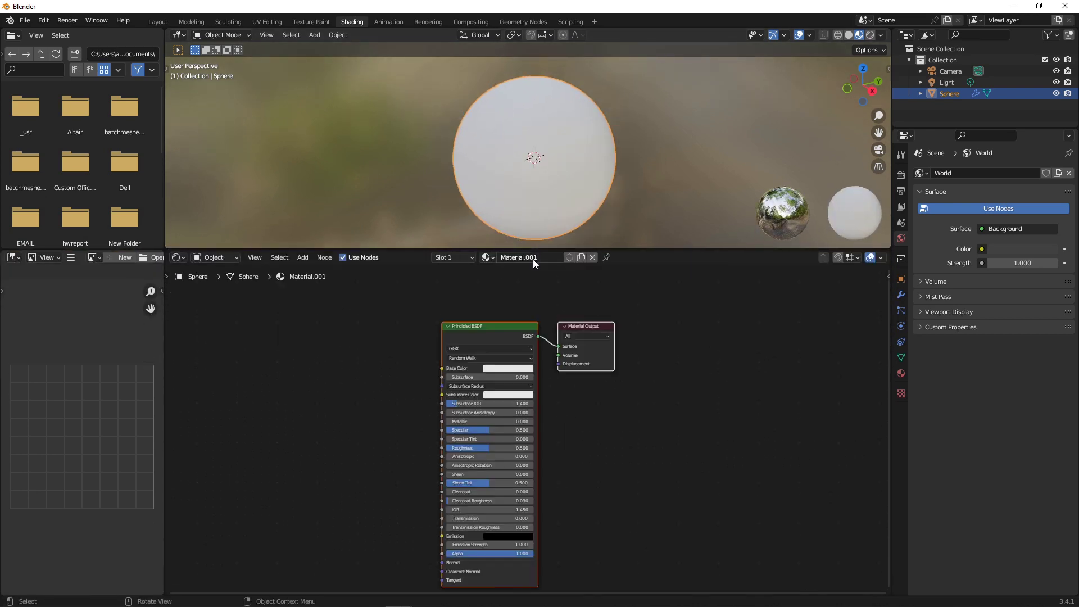
type("eye")
key("Return")
left_click(496, 327)
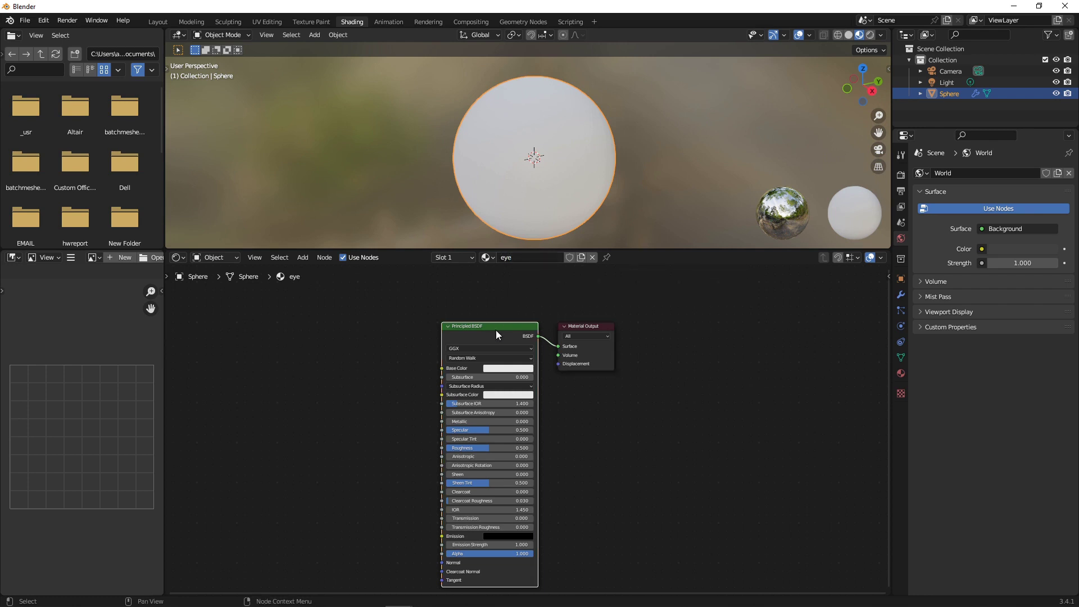
key("x")
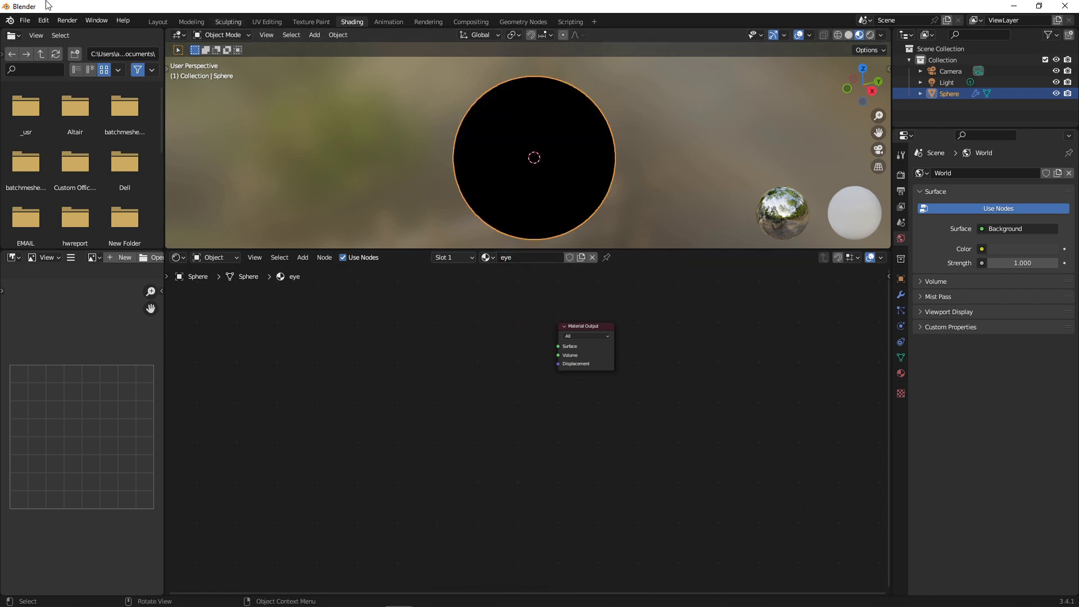
Step: Check in the preferences whether the Node Wrangler add-on is enabled, filtering the add-ons by "node"
left_click(42, 21)
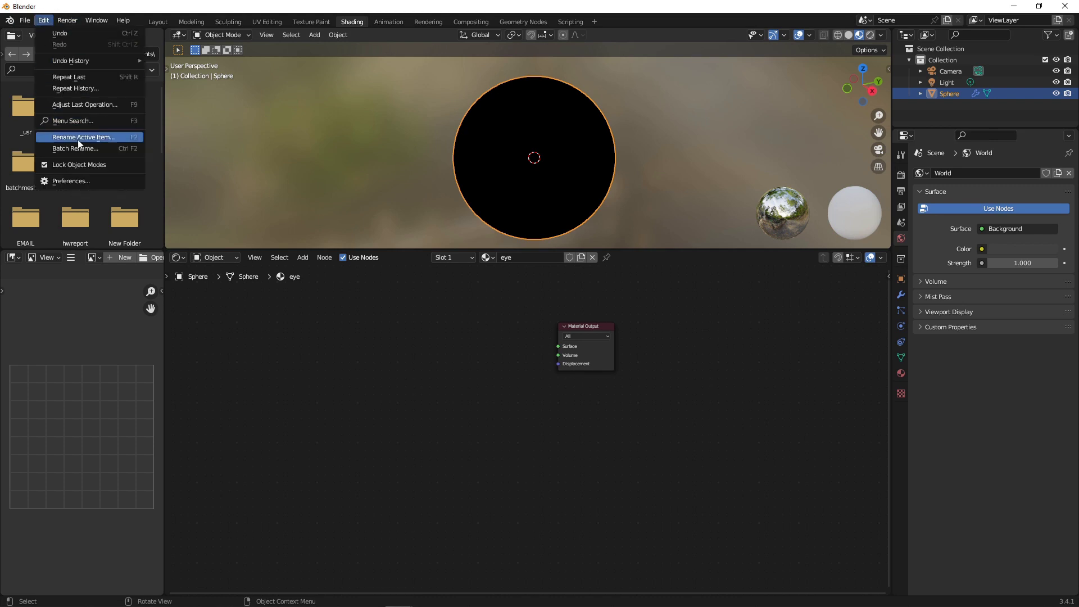
left_click(84, 181)
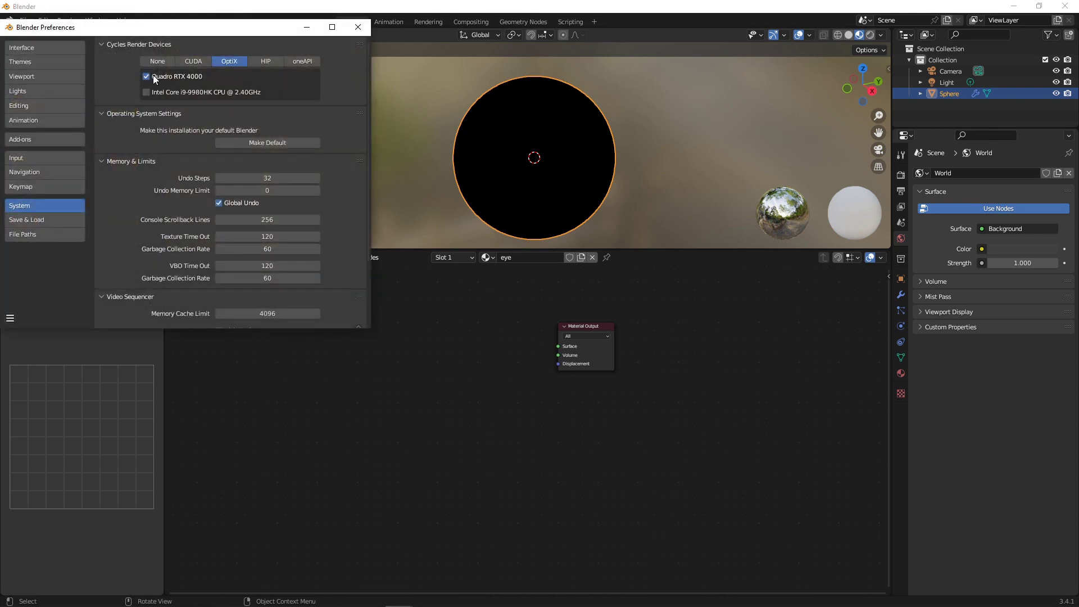
left_click(53, 138)
left_click(304, 58)
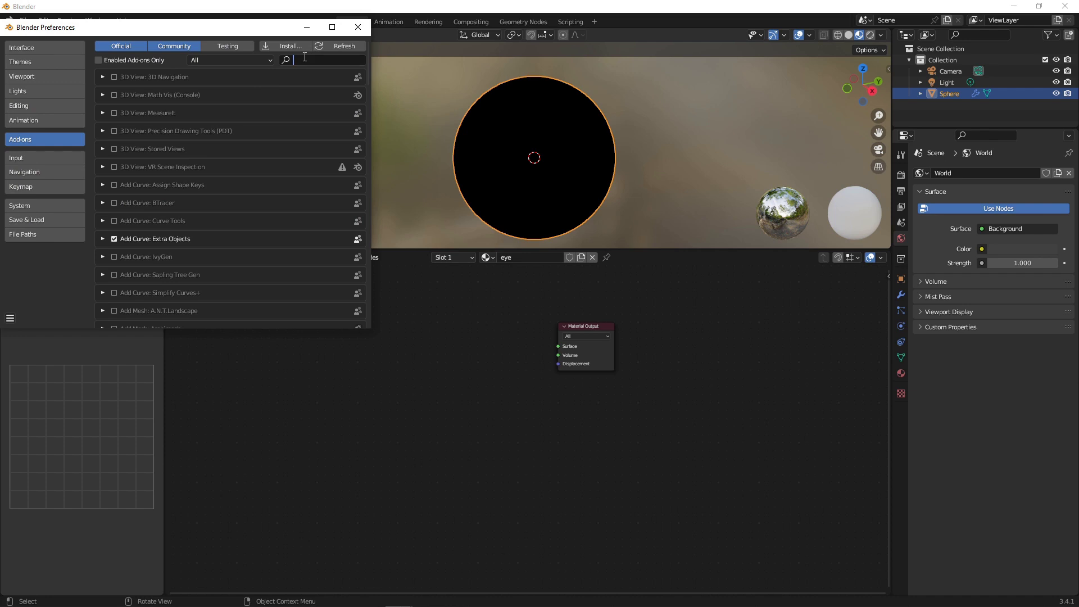
type("node")
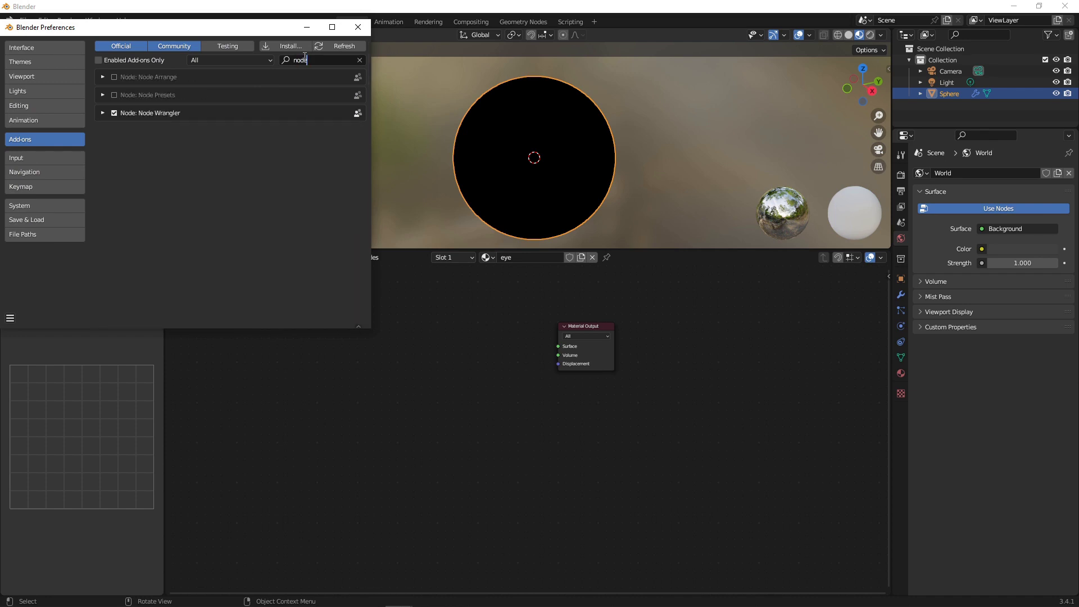
left_click(358, 27)
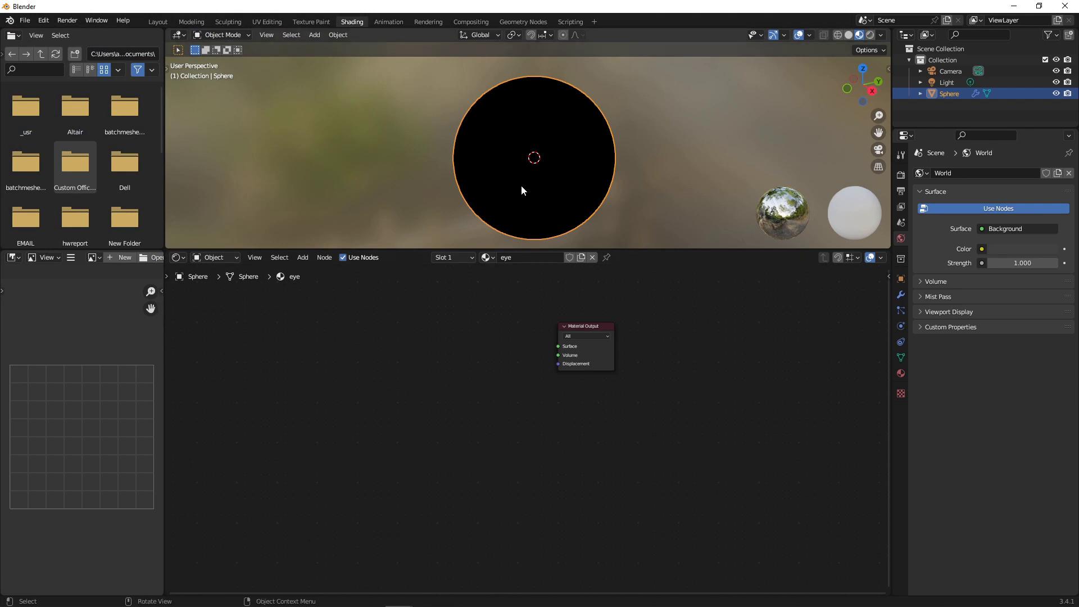
Step: Add a Gradient Texture node and connect its Color output to the Material Output's Surface input
key("shift+a")
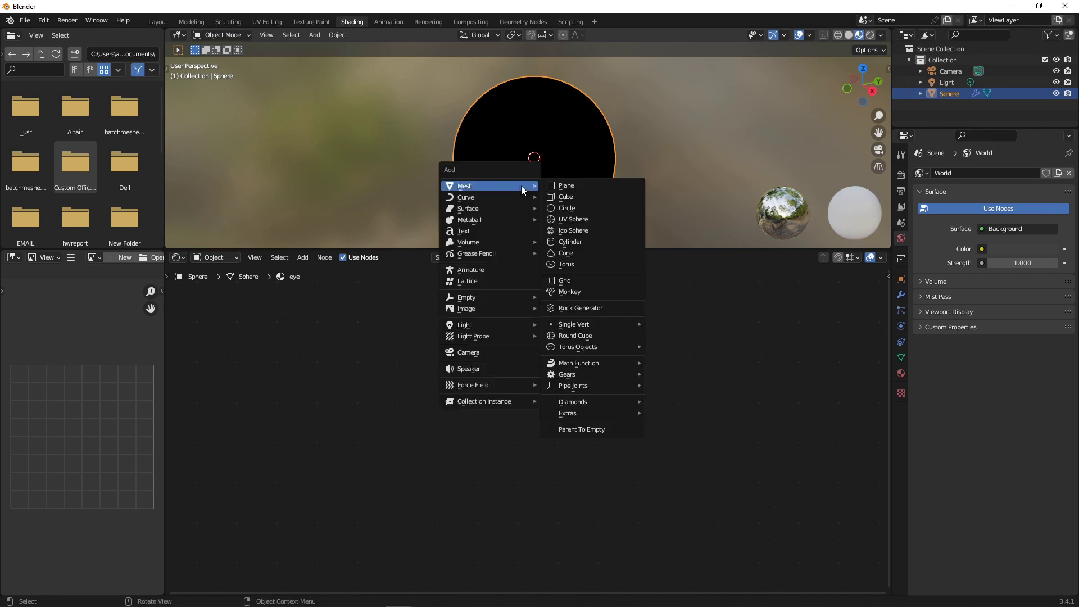
key("shift+a")
left_click(396, 348)
type("gradi")
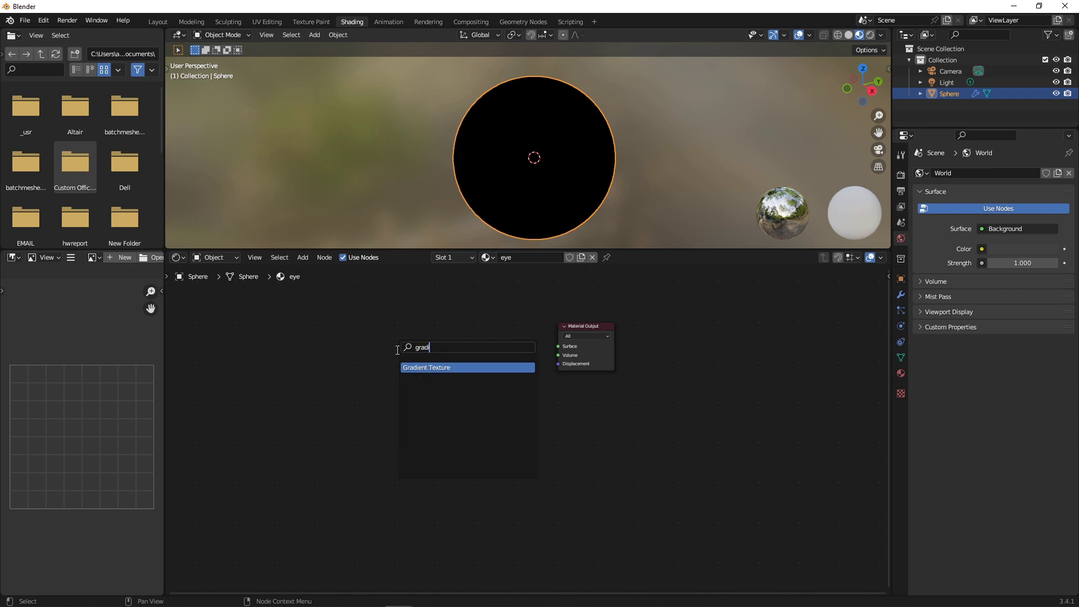
key("Return")
left_click(432, 340)
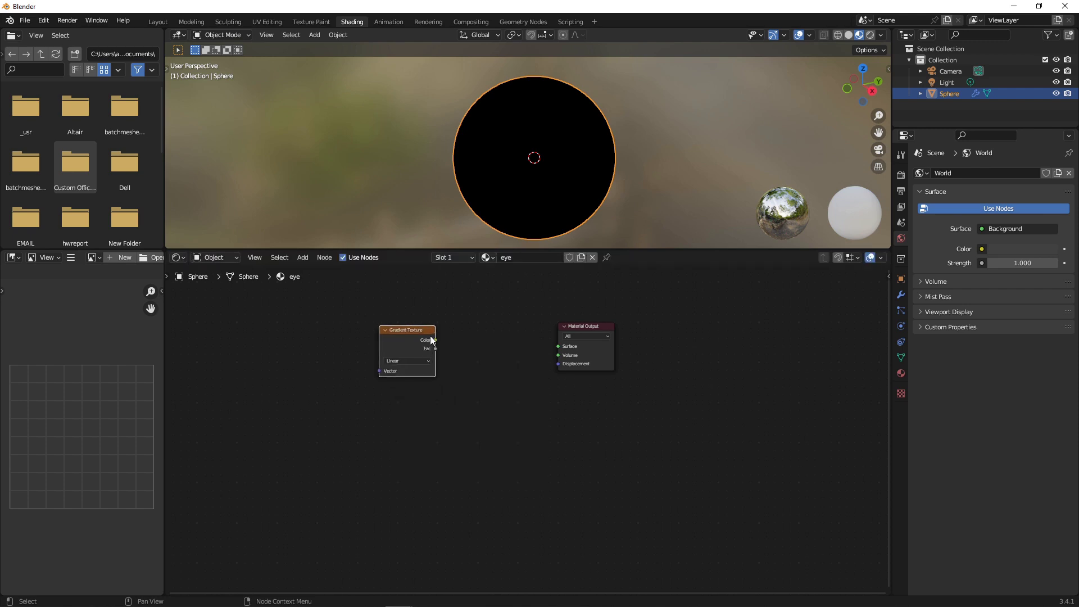
left_click_drag(435, 340, 558, 346)
scroll(545, 365, "up", 2)
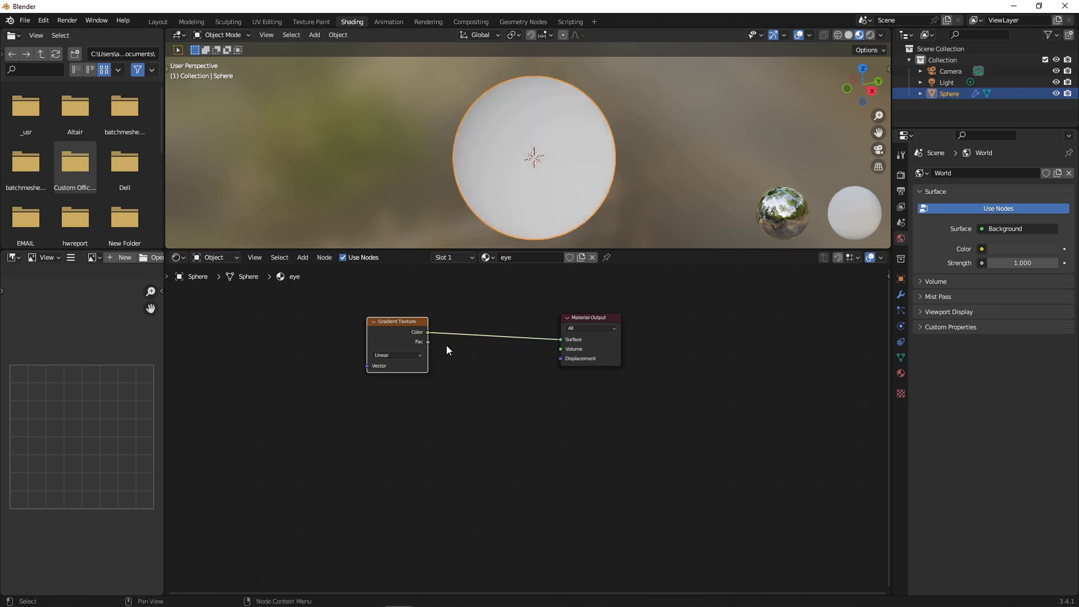
Step: Add Texture Coordinate and Mapping nodes to the Gradient Texture, feeding the Object coordinates into the Mapping's Vector input
middle_click_drag(546, 374, 601, 393)
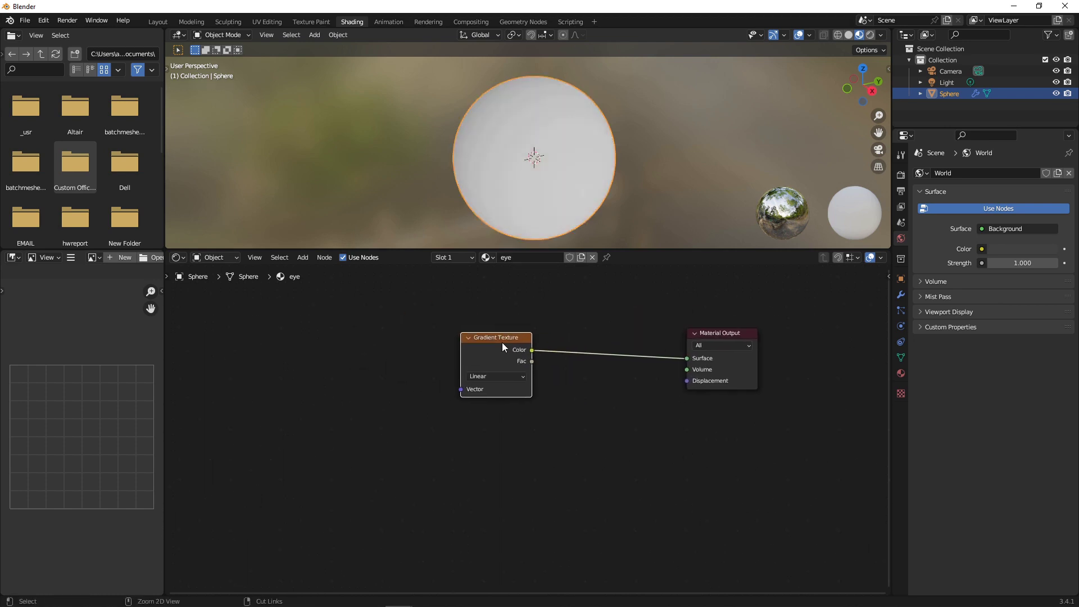
key("ctrl+t")
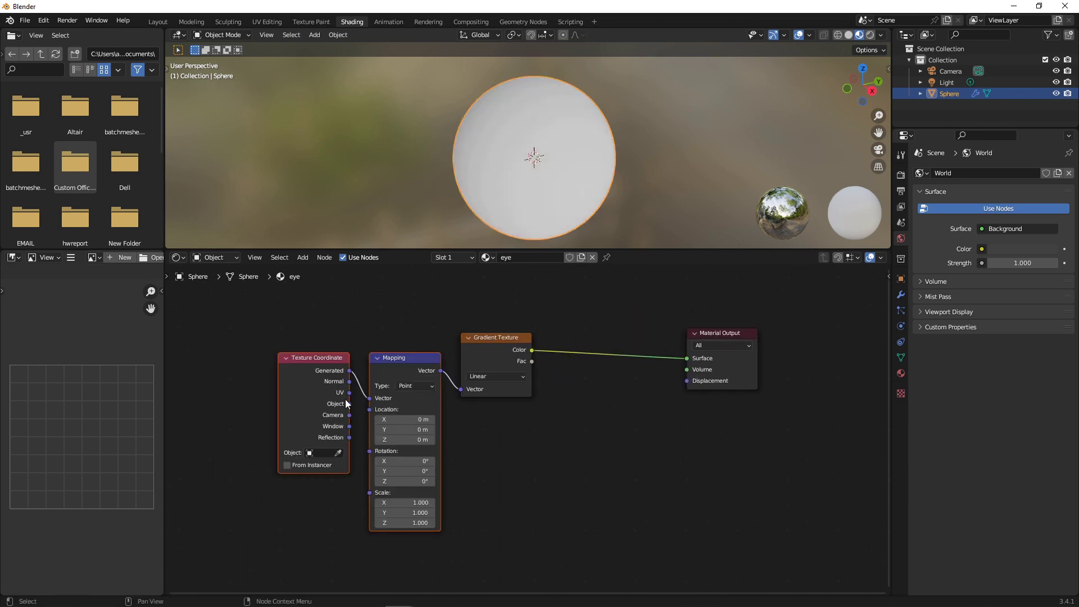
left_click_drag(349, 403, 368, 398)
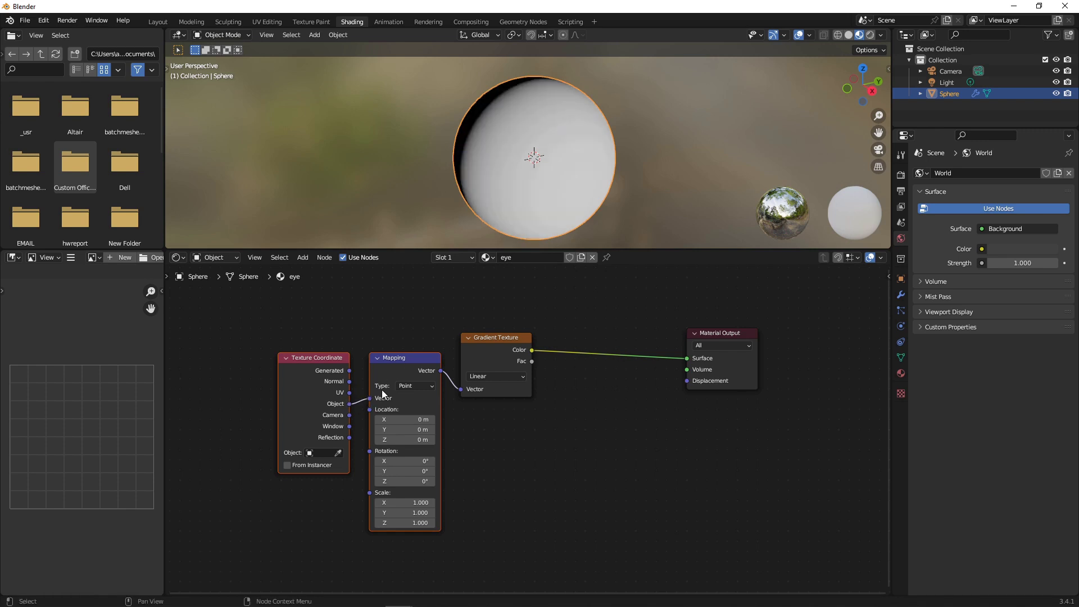
scroll(454, 334, "down", 2)
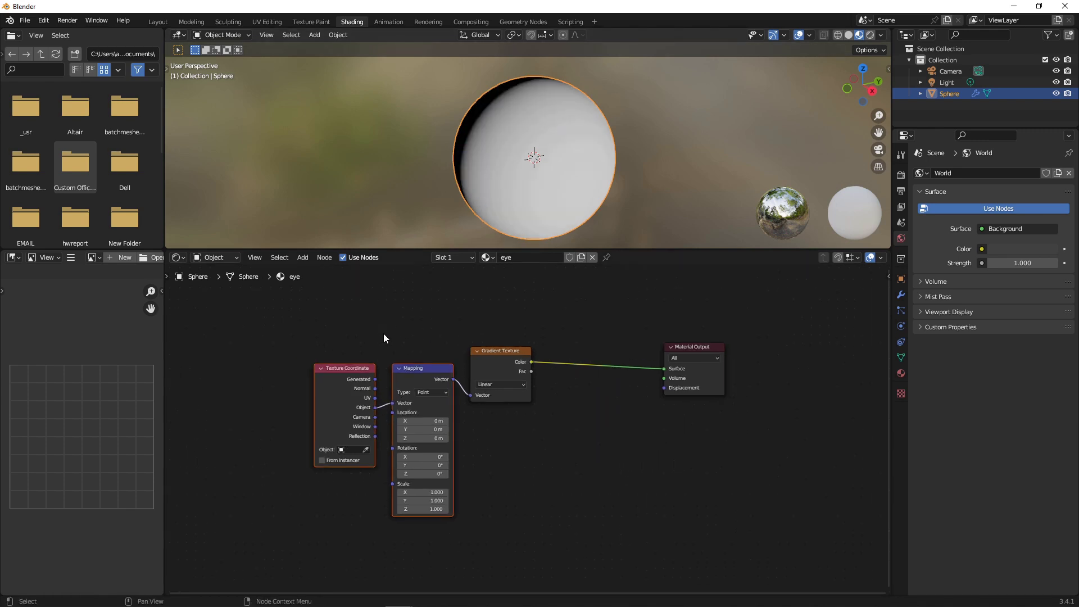
scroll(383, 332, "up", 1)
mouse_move(470, 147)
middle_mouse_down()
mouse_move(571, 163)
mouse_move(537, 165)
middle_mouse_up()
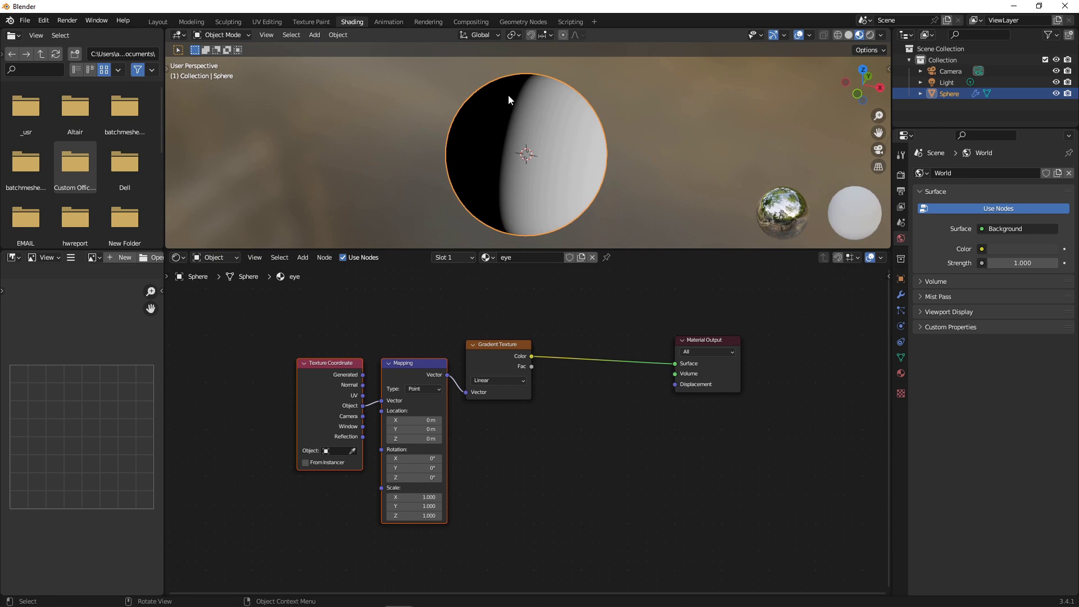
Step: Move the Texture Coordinate, Mapping and Gradient Texture nodes up and left to make room before the Material Output
left_click_drag(271, 342, 450, 472)
left_click_drag(422, 374, 389, 313)
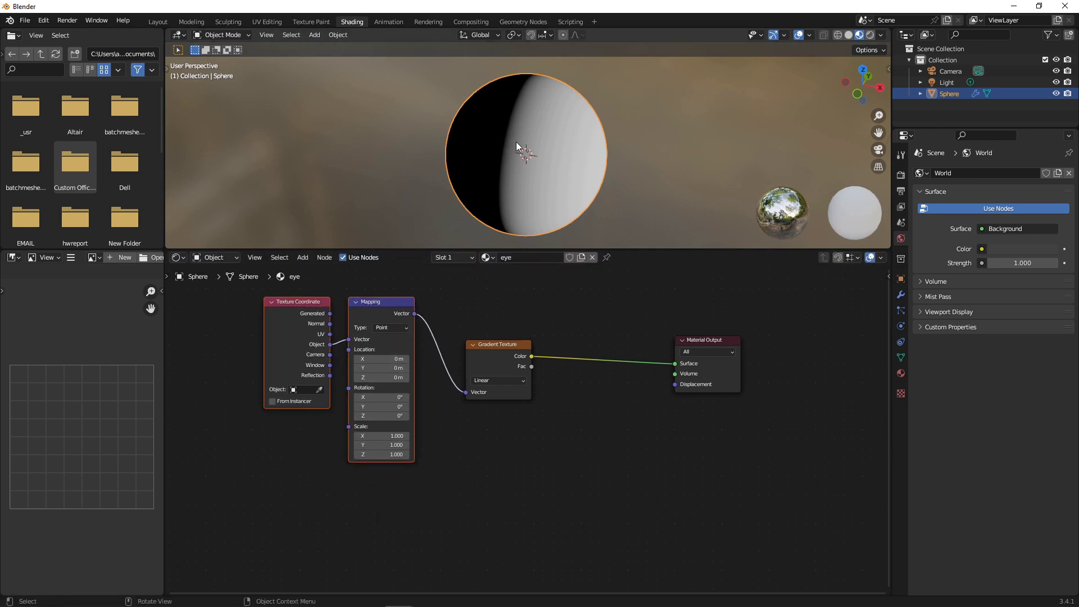
left_click_drag(510, 346, 475, 319)
left_click(536, 364)
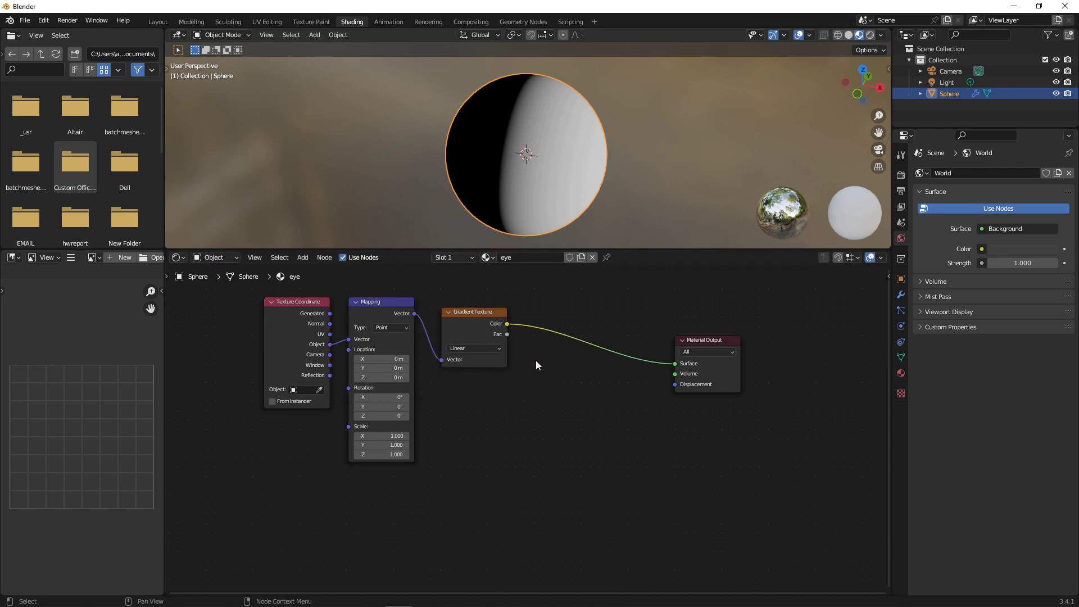
Step: Insert a ColorRamp node on the link between the Gradient Texture and the Material Output
key("shift+a")
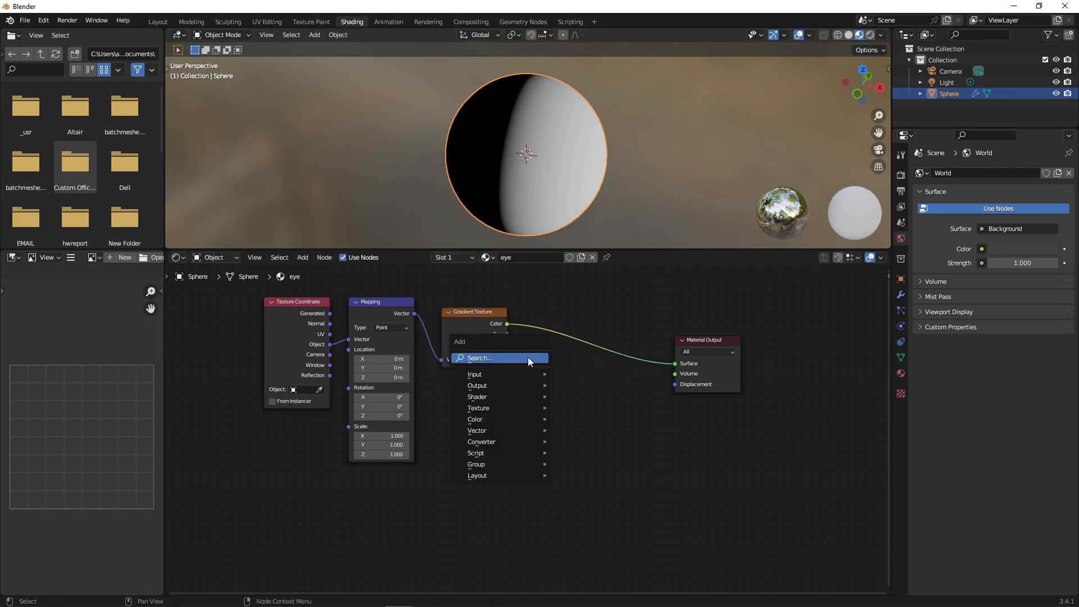
type("color")
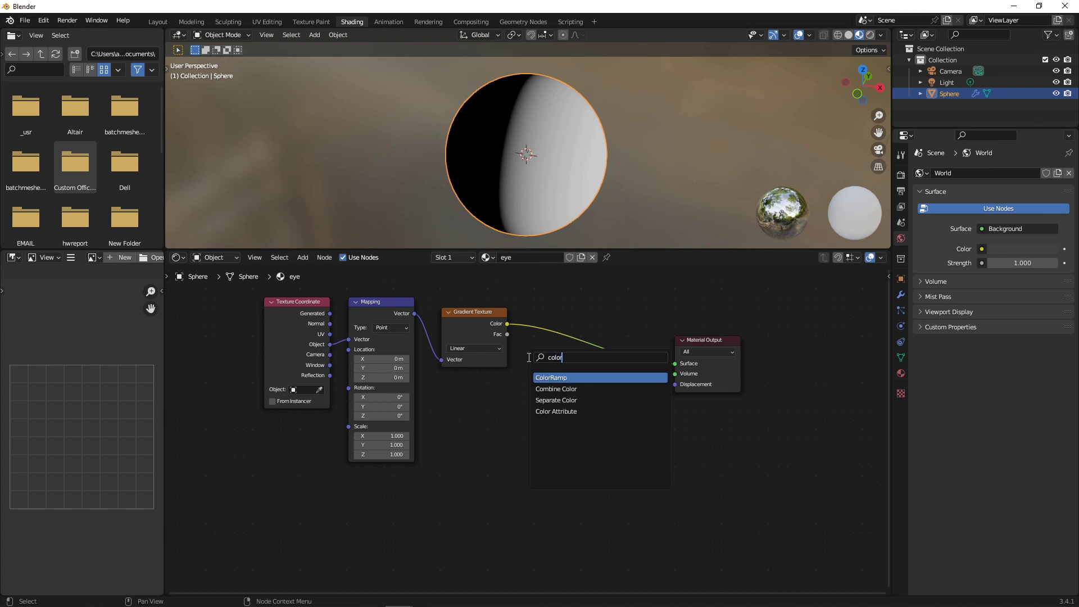
left_click(567, 378)
left_click(578, 341)
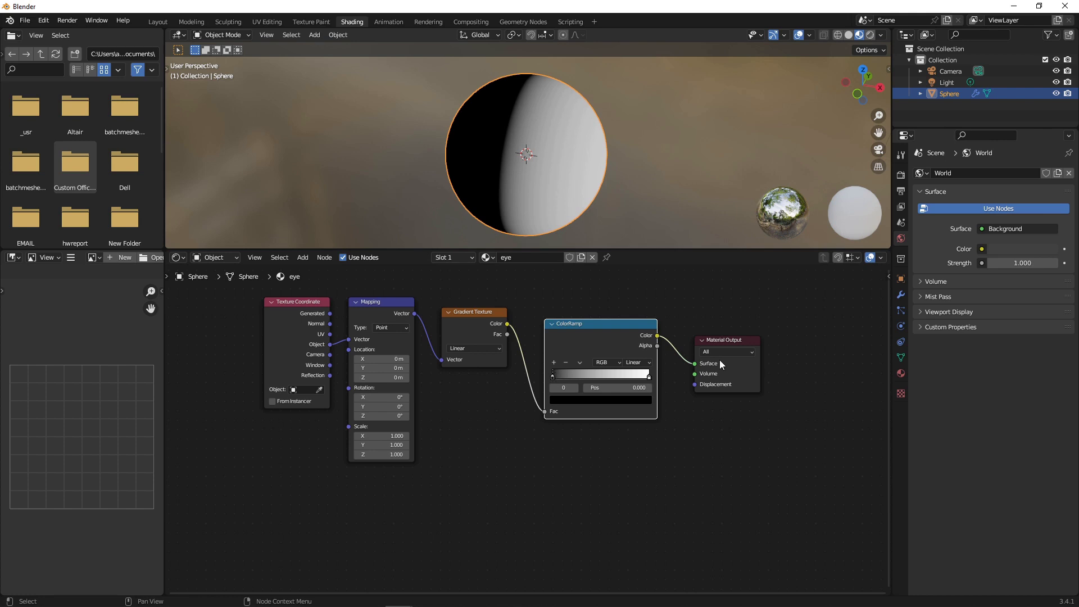
Step: Set the ColorRamp's interpolation to Constant and move its white stop to about 0.43
left_click(638, 363)
left_click(648, 414)
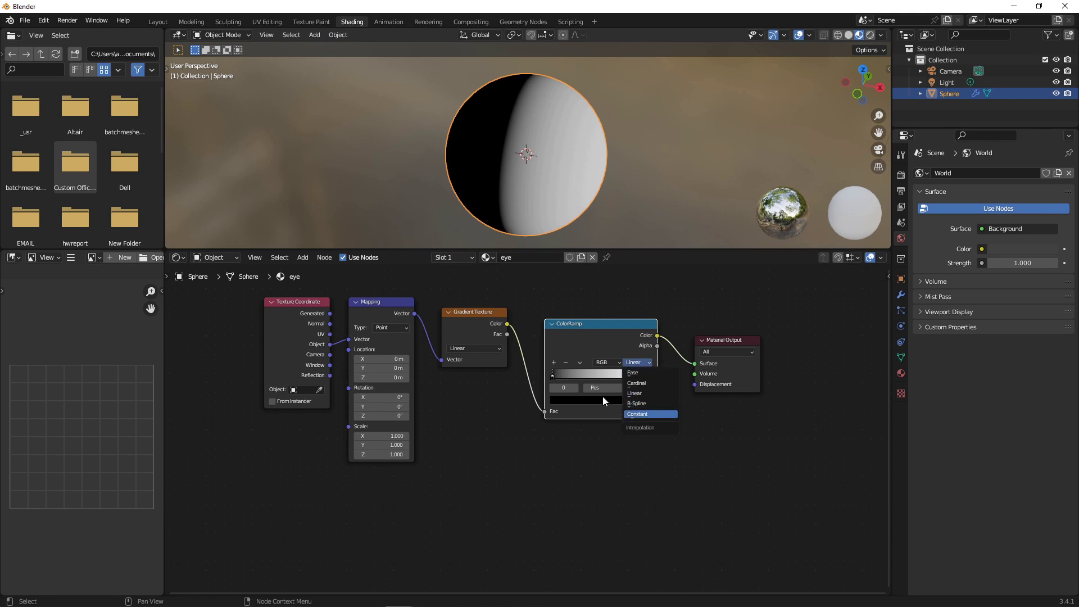
left_click_drag(568, 377, 593, 386)
Step: Move the Material Output farther down and right, and shift the texture and ColorRamp nodes together up and left
left_click(732, 343)
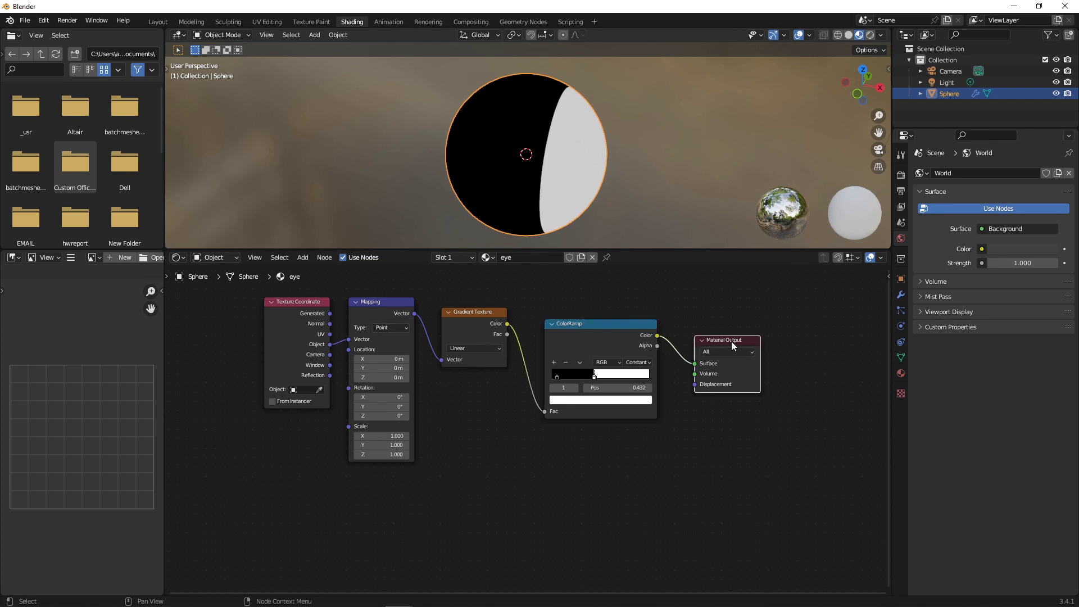
left_click_drag(732, 343, 859, 409)
scroll(530, 430, "down", 1)
left_click_drag(277, 304, 604, 450)
left_click_drag(577, 360, 548, 320)
left_click(657, 439)
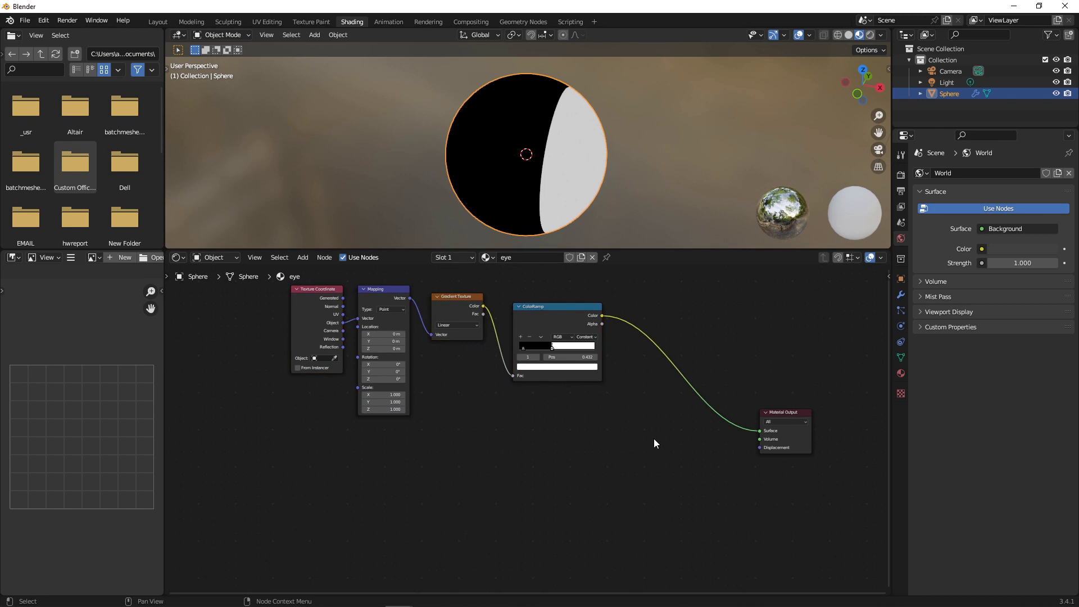
Step: Insert a Mix Shader between the ColorRamp and the Material Output, with the ColorRamp's Color feeding its Fac input
key("shift+a")
left_click(626, 439)
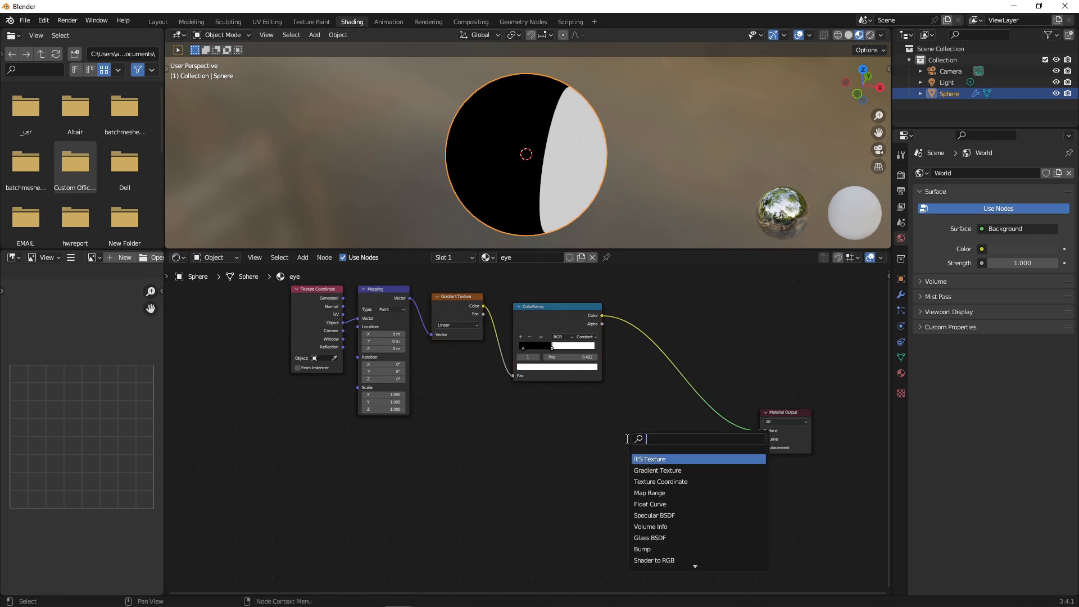
type("mix")
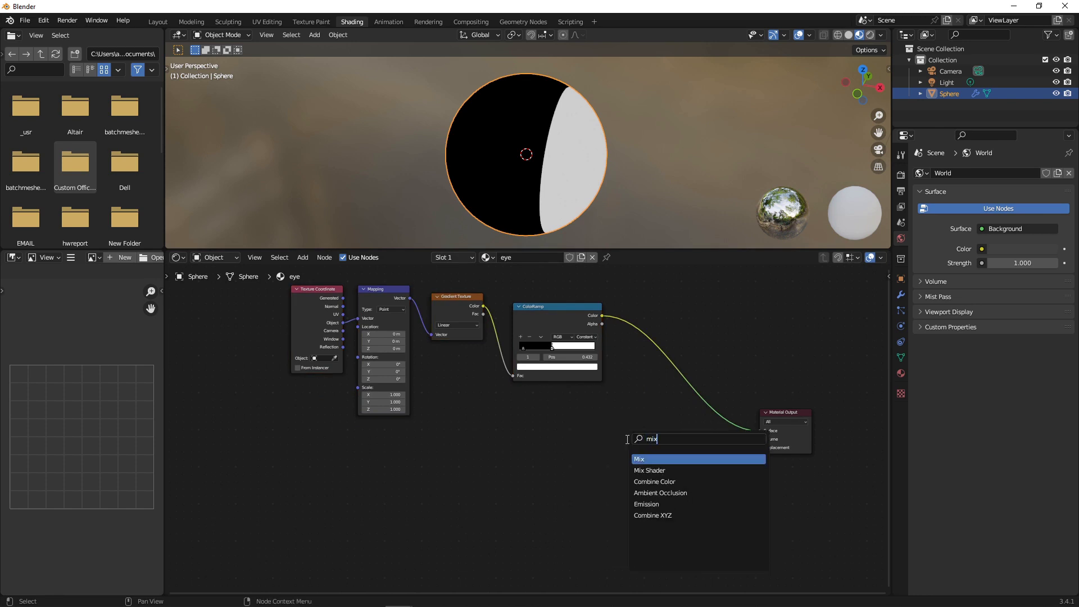
key("Down")
key("Return")
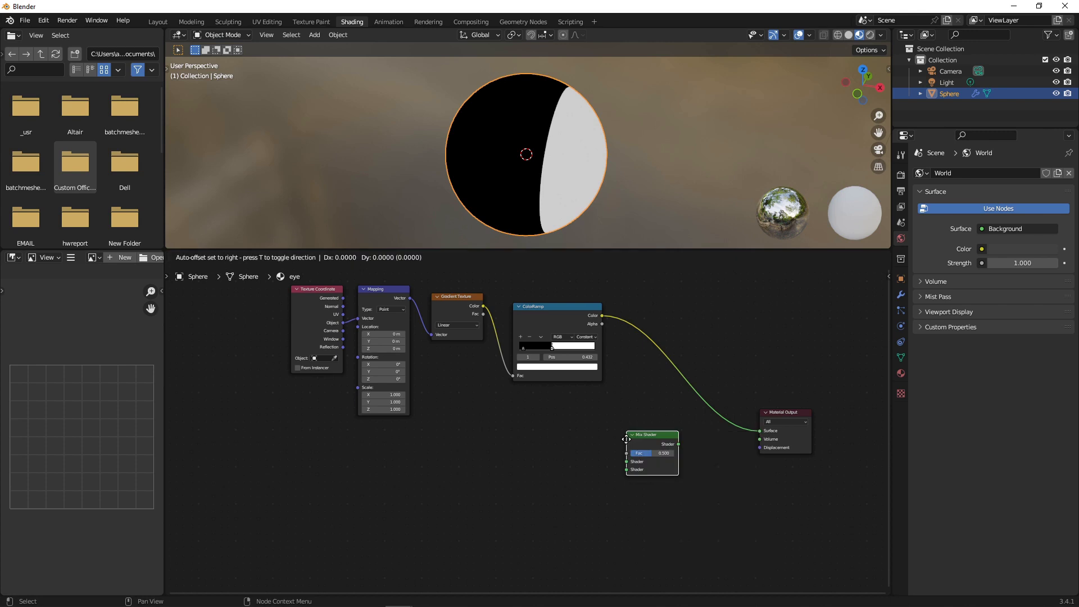
left_click(660, 376)
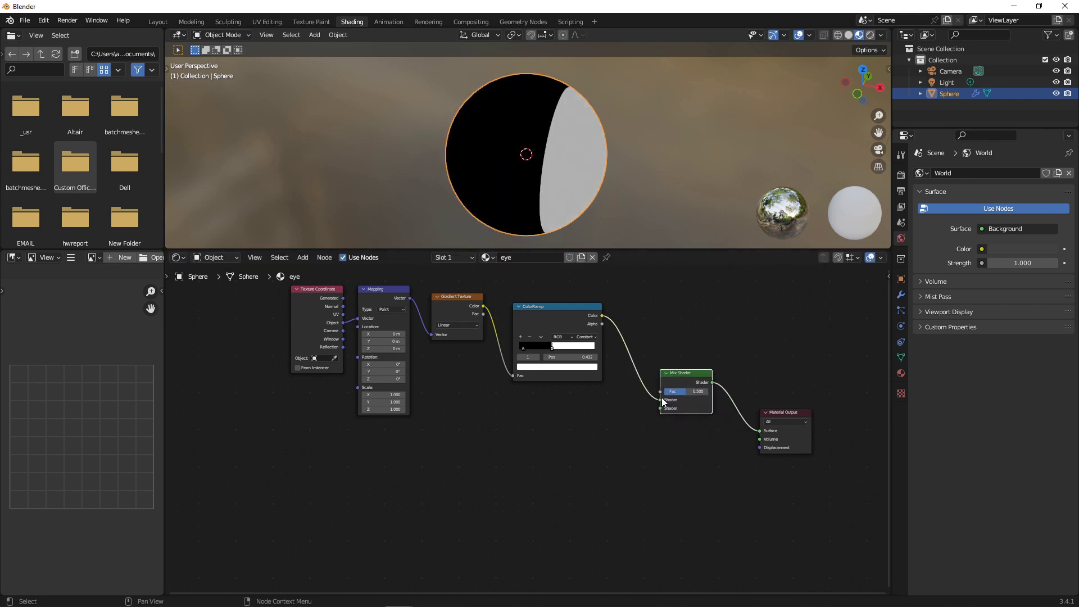
left_click_drag(660, 400, 661, 391)
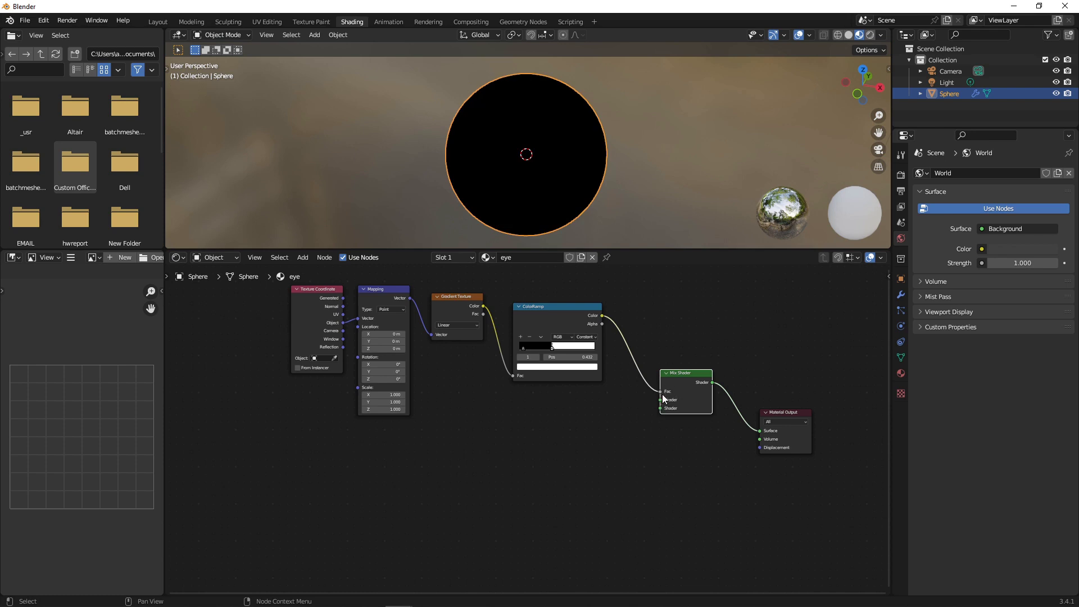
Step: Add a Principled BSDF node below the ColorRamp and connect its BSDF output to the Mix Shader's second Shader input
left_click(616, 434)
key("shift+a")
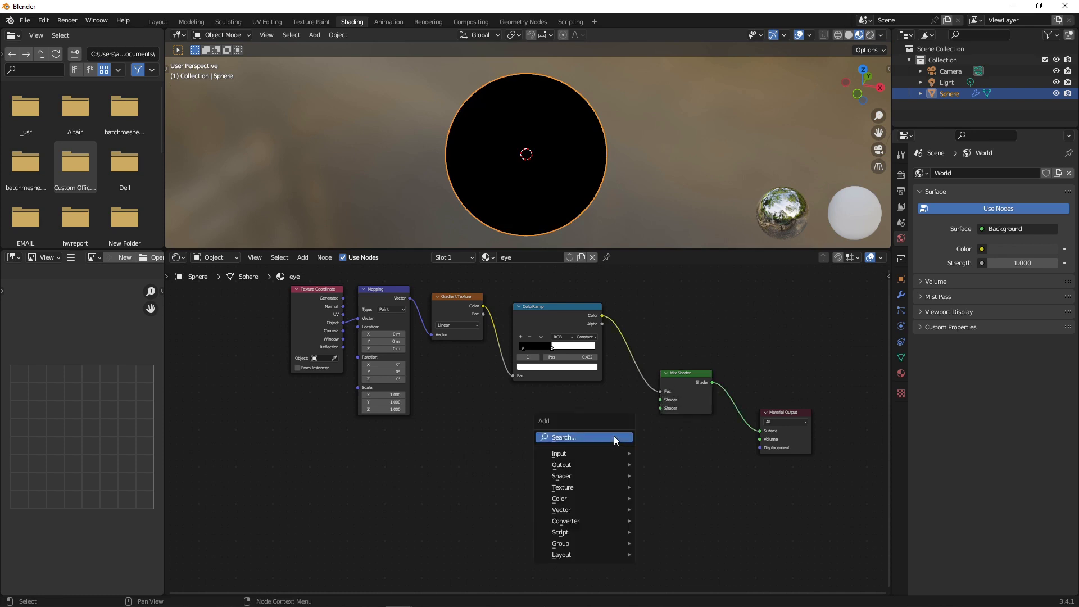
left_click(614, 437)
type("princ")
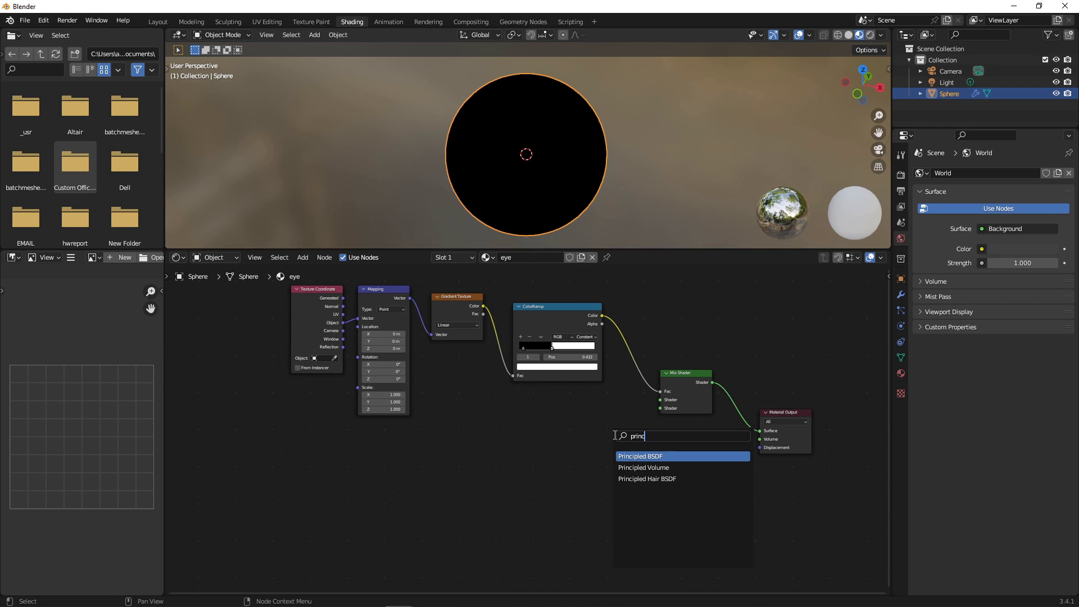
key("Return")
left_click(504, 434)
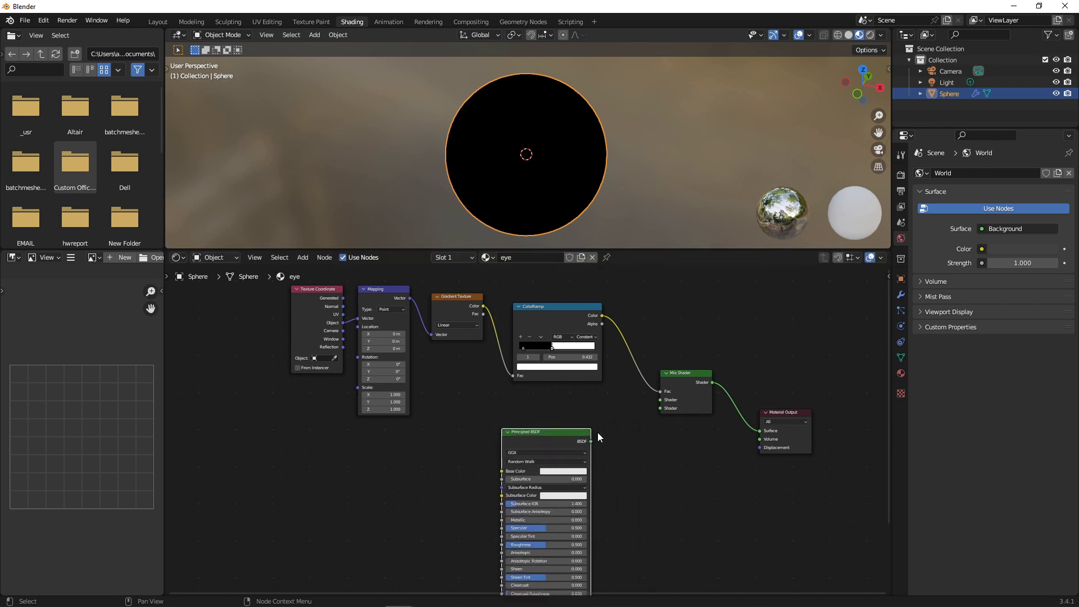
left_click_drag(591, 441, 660, 408)
Step: Set the Principled BSDF's Base Color to light blue
scroll(628, 467, "down", 1)
middle_click_drag(628, 467, 673, 407)
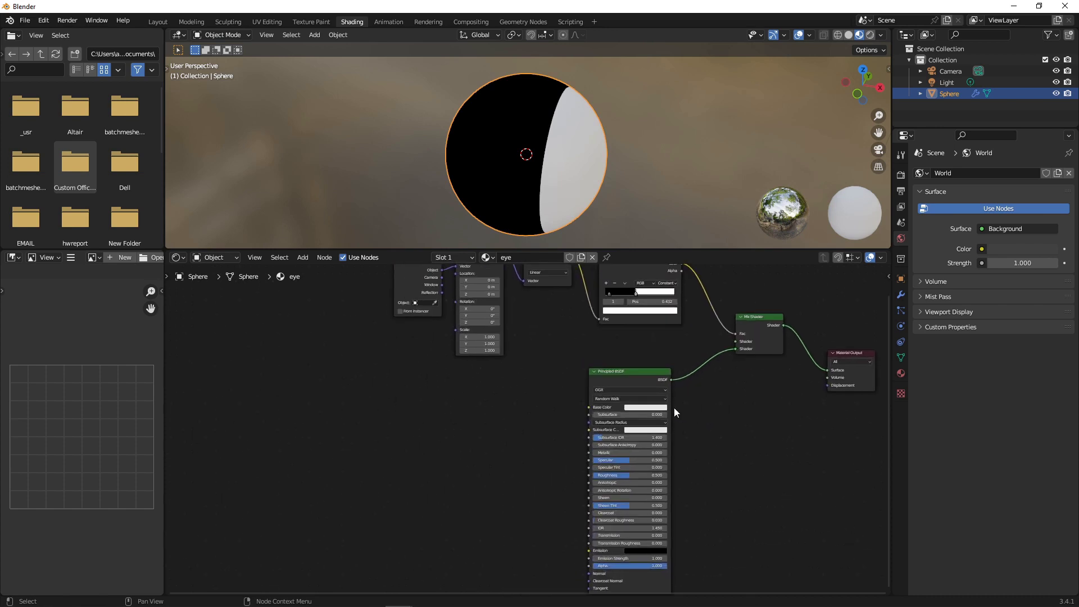
left_click(666, 406)
left_click_drag(659, 325, 648, 304)
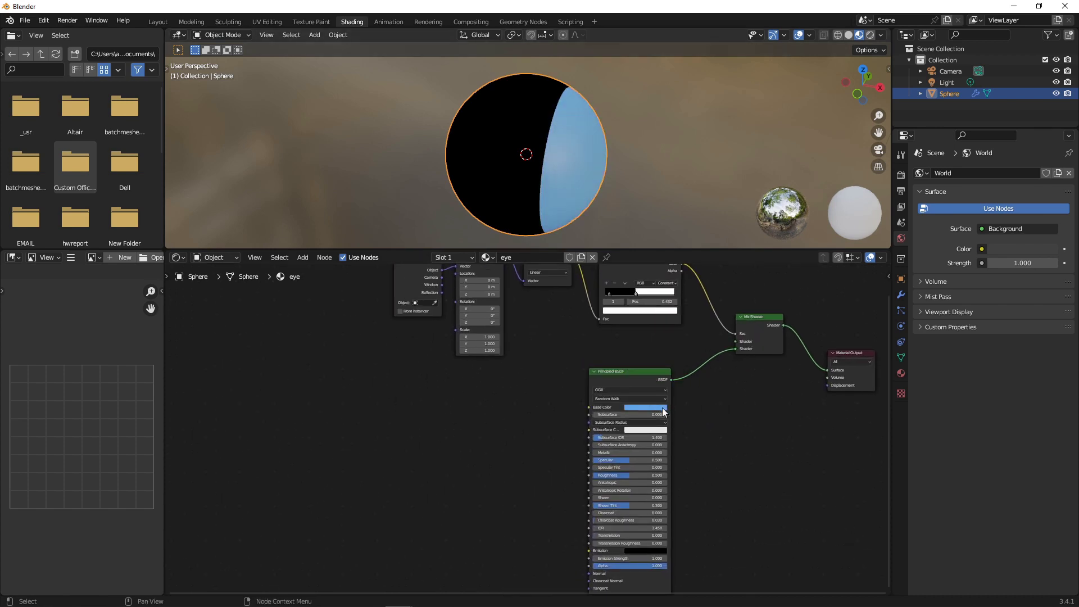
scroll(512, 417, "up", 3)
scroll(516, 419, "down", 3)
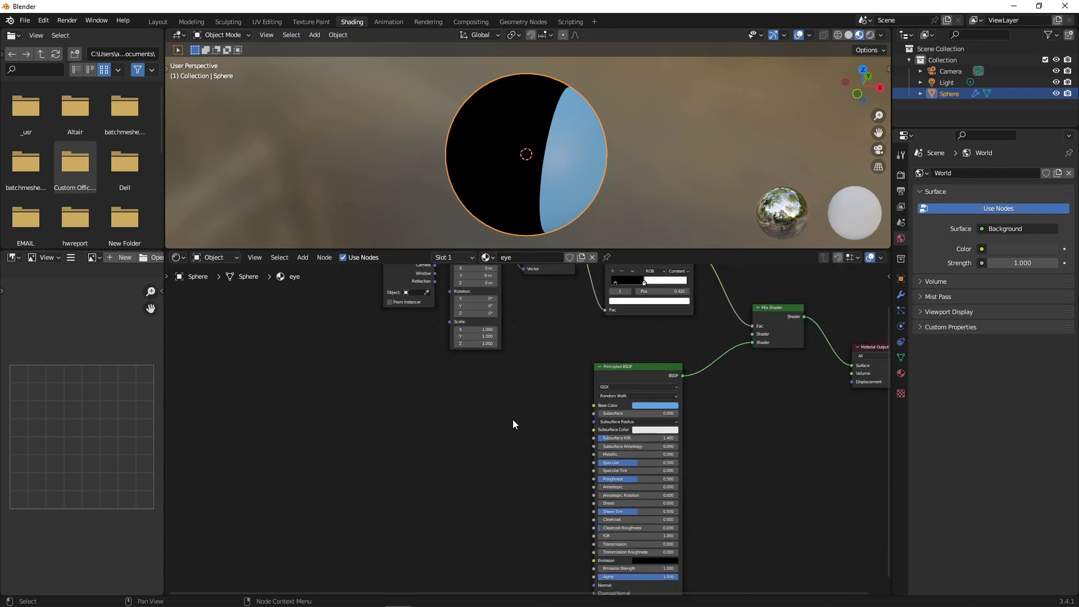
Step: Add a Voronoi Texture node in the free space before the Principled BSDF
key("shift+a")
left_click(476, 424)
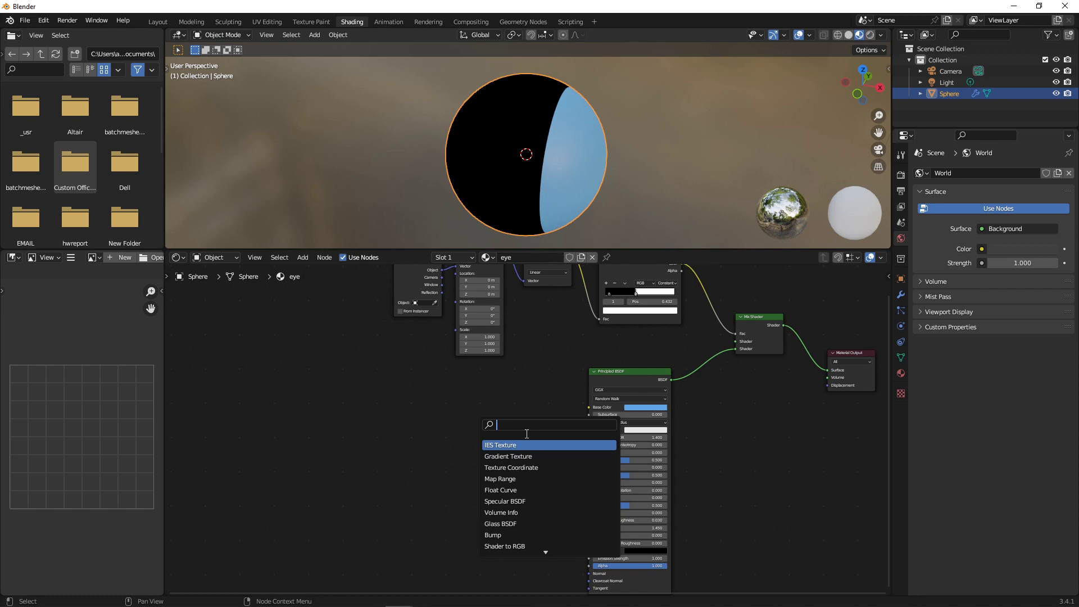
type("vor")
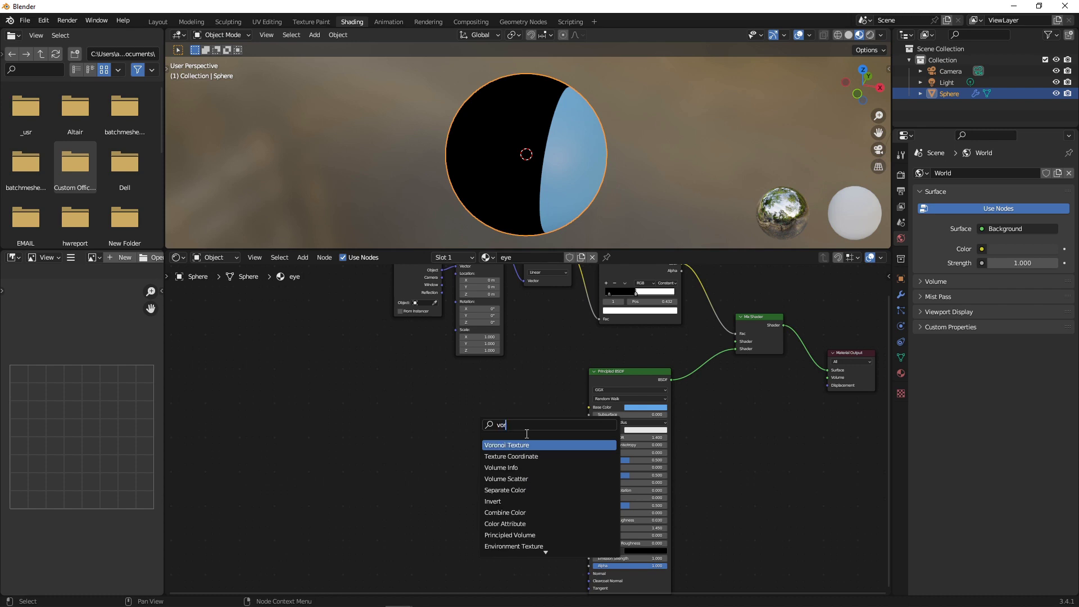
key("Return")
left_click(526, 434)
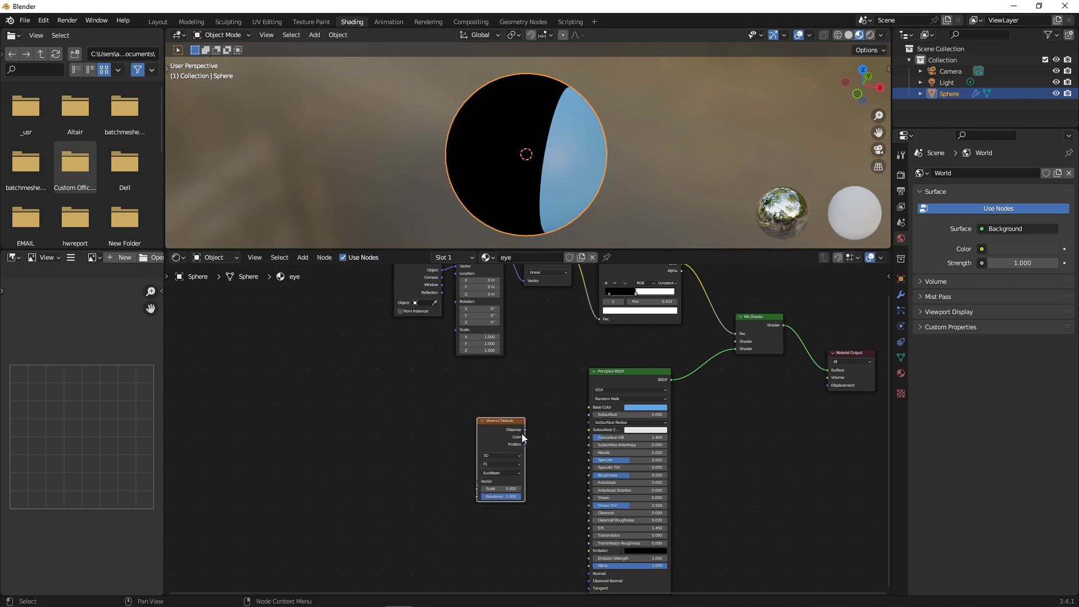
Step: Set the Voronoi Texture's feature output to Distance to Edge and connect its Distance to the Principled BSDF's Base Color
scroll(504, 459, "up", 2)
left_click(497, 465)
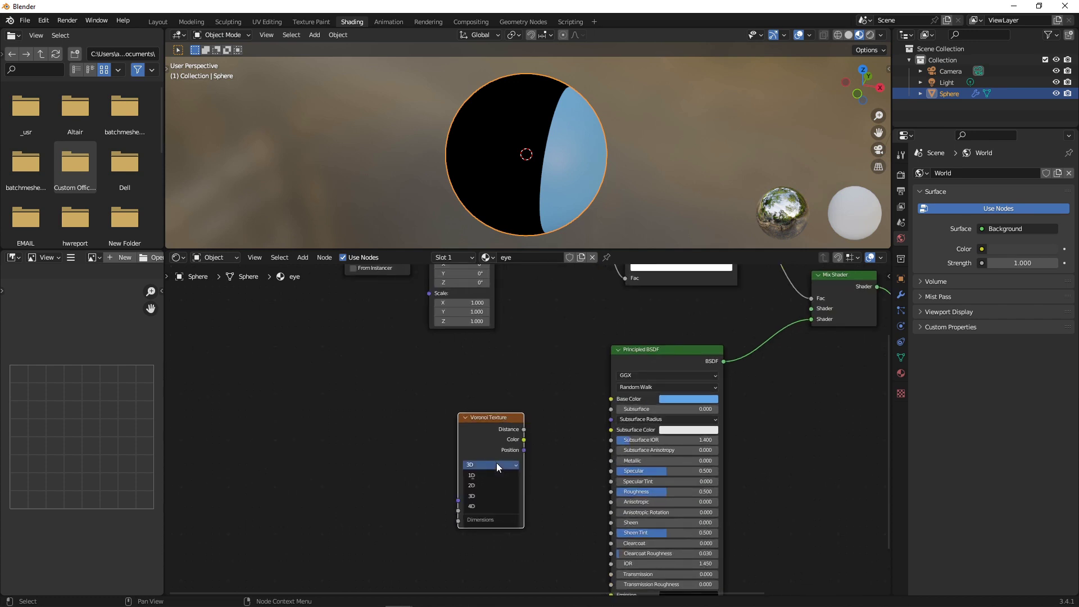
left_click(482, 476)
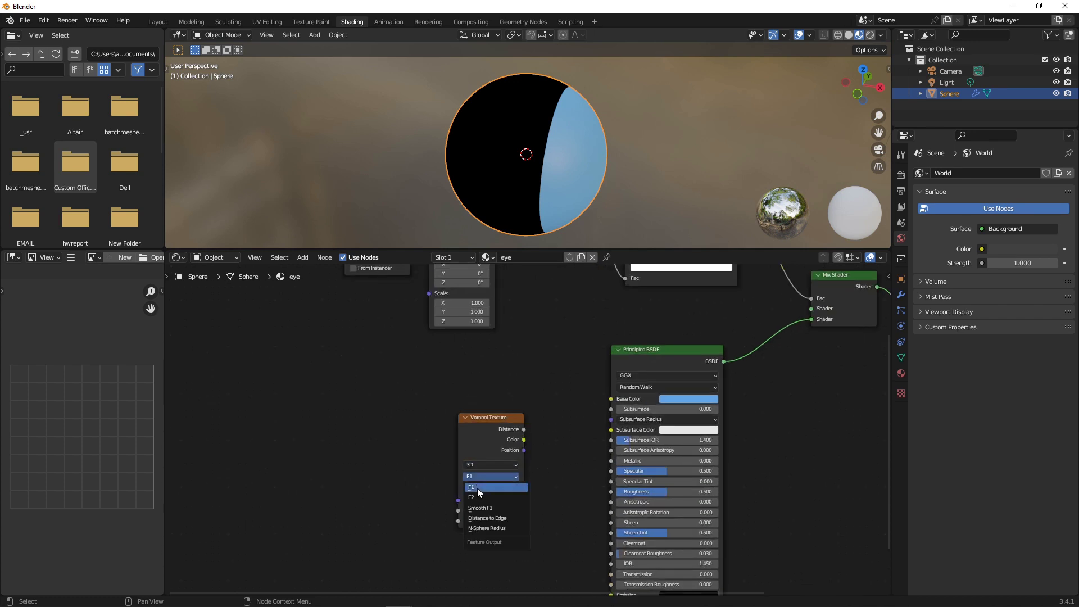
left_click(491, 519)
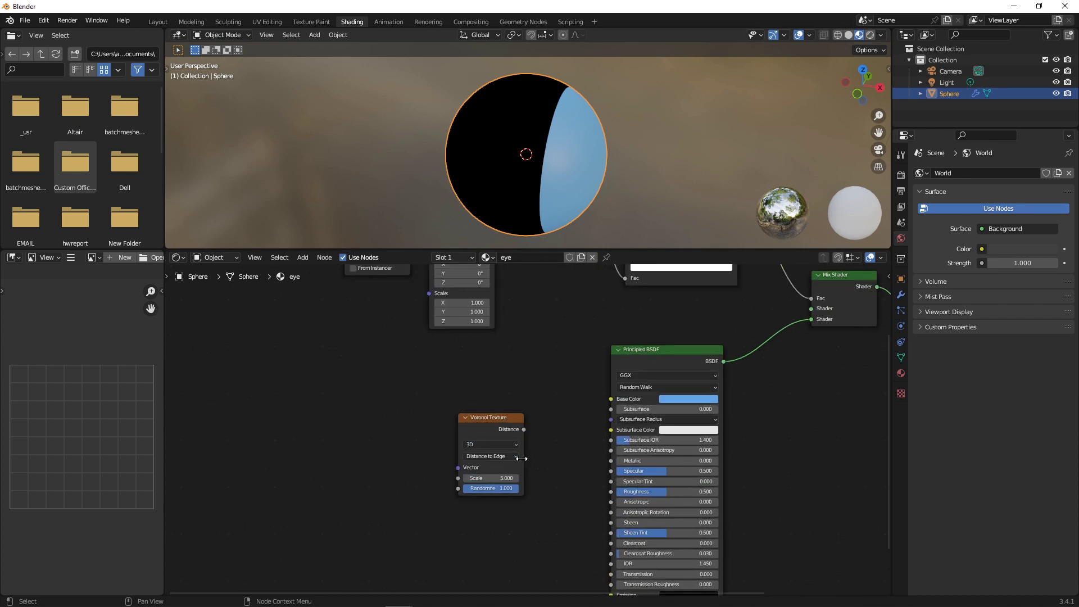
left_click_drag(523, 430, 613, 399)
middle_click_drag(532, 171, 500, 160)
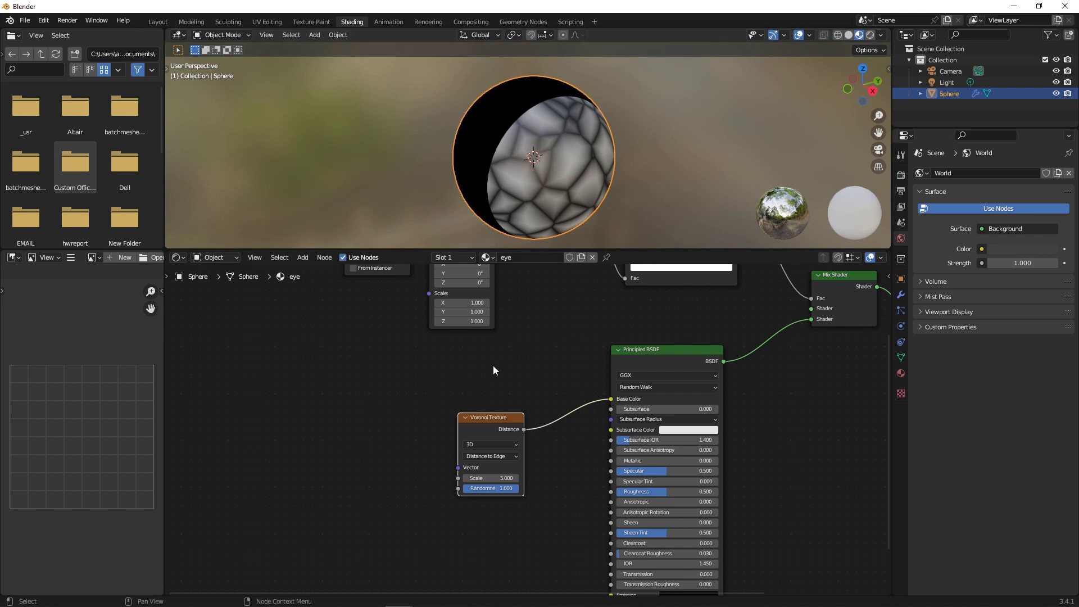
Step: Add a Radial Gradient Texture before the Voronoi Texture and connect its Color to the Voronoi's Vector input
key("shift+a")
left_click(398, 413)
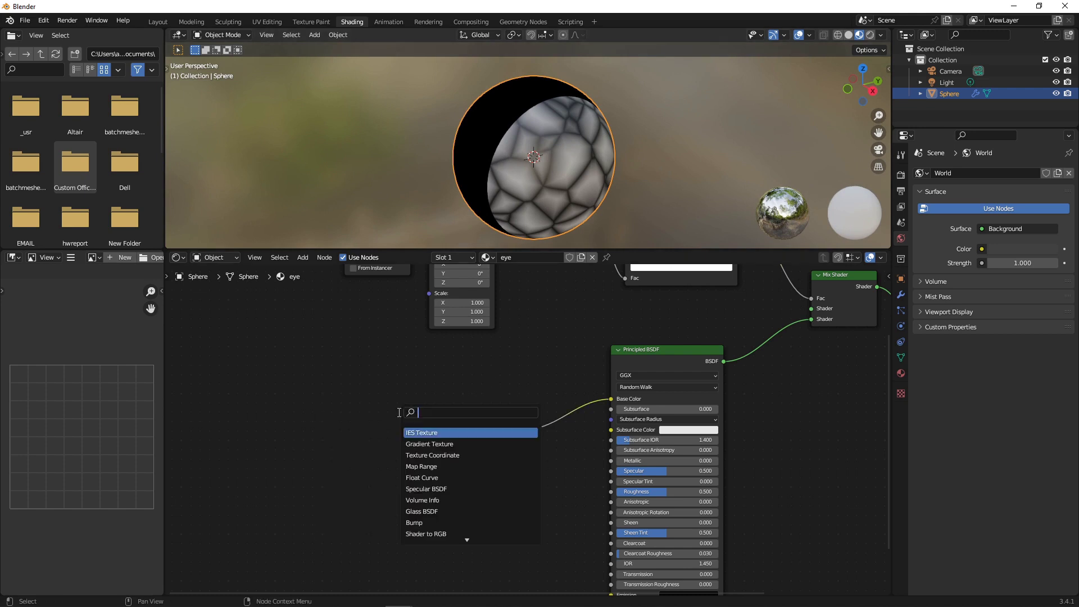
type("gradient")
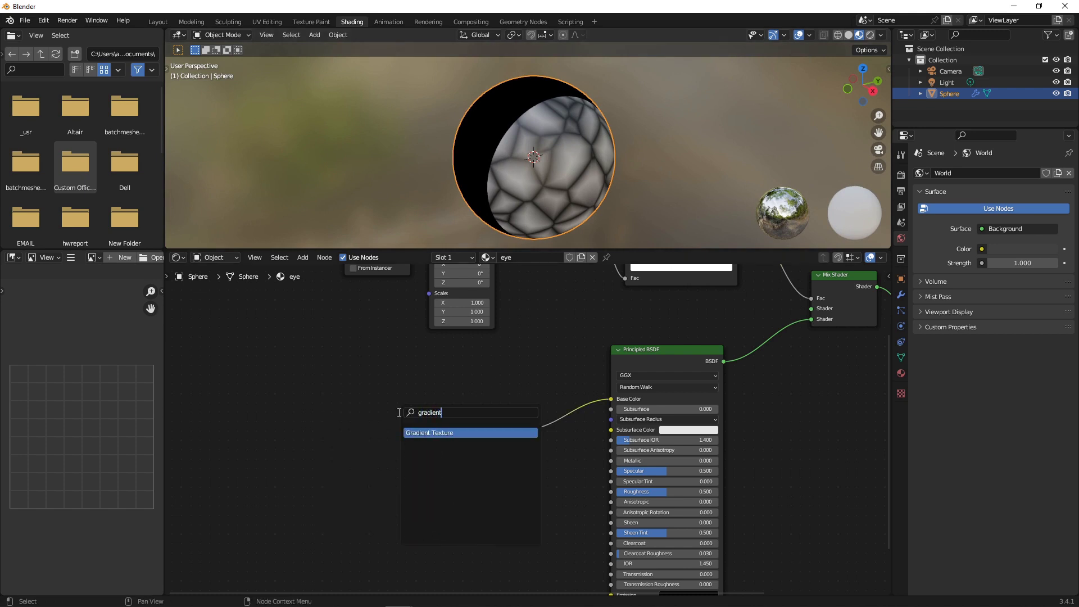
key("Return")
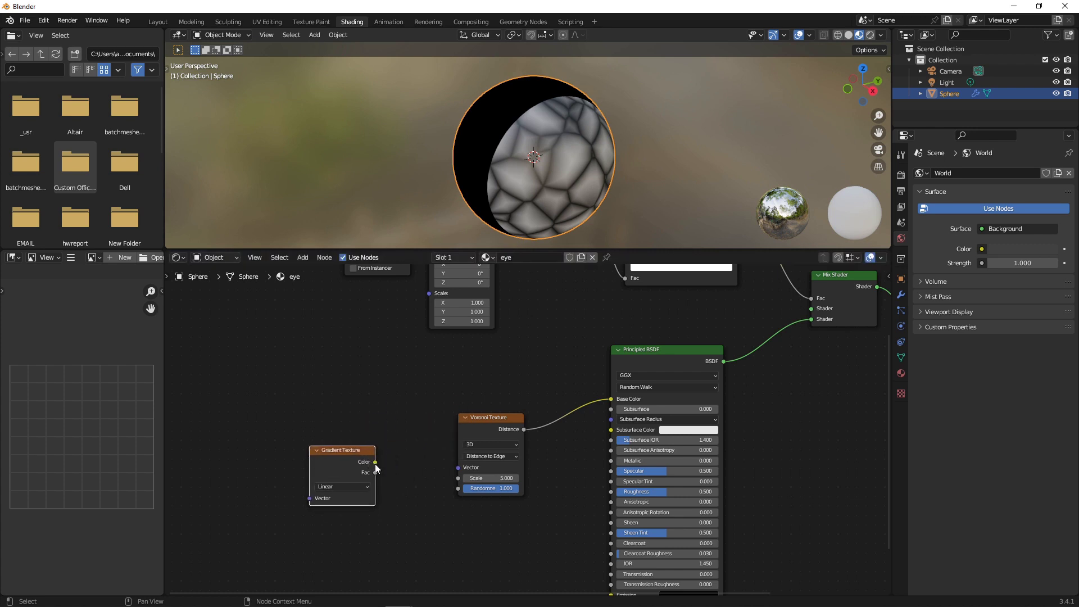
left_click_drag(376, 463, 443, 464)
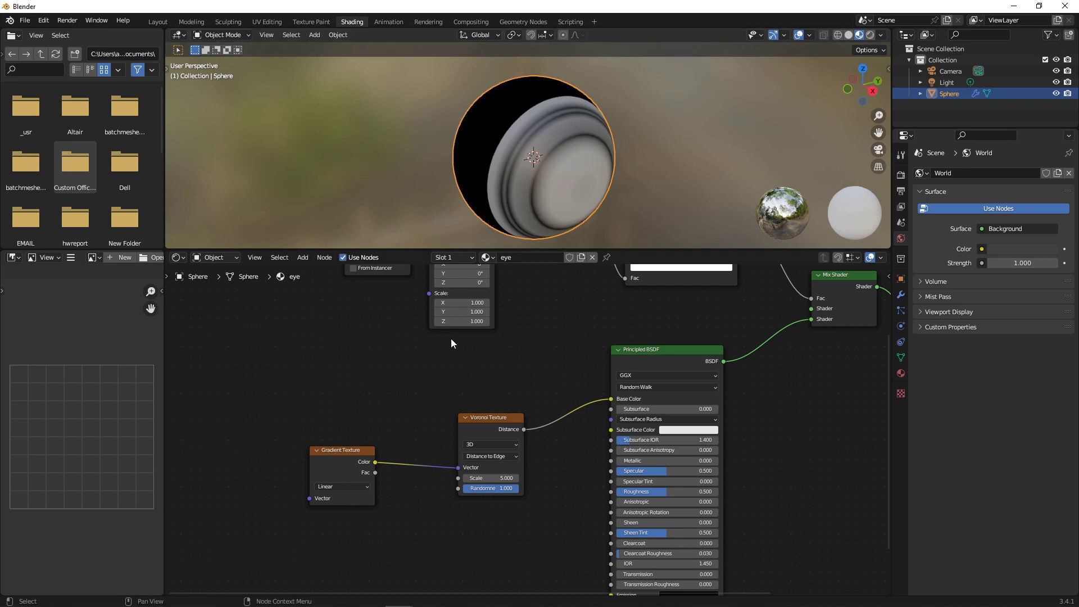
left_click(346, 487)
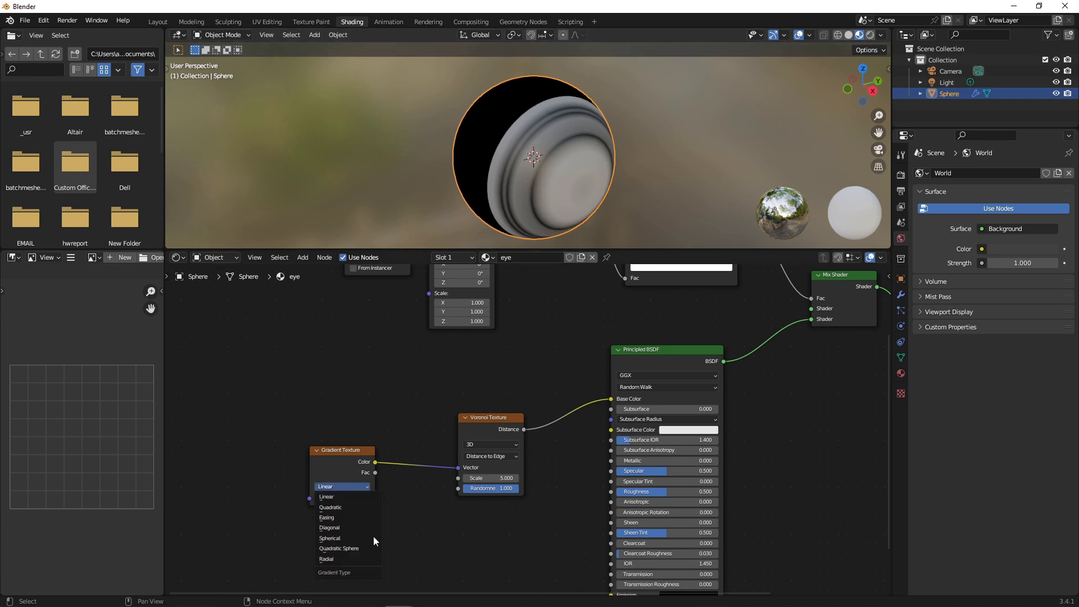
left_click(347, 558)
Step: Add Texture Coordinate and Mapping nodes to the radial Gradient Texture, using the Object output as the Mapping's Vector source
scroll(397, 493, "up", 3)
middle_click_drag(400, 492, 490, 430)
scroll(449, 431, "up", 1)
left_click(349, 404)
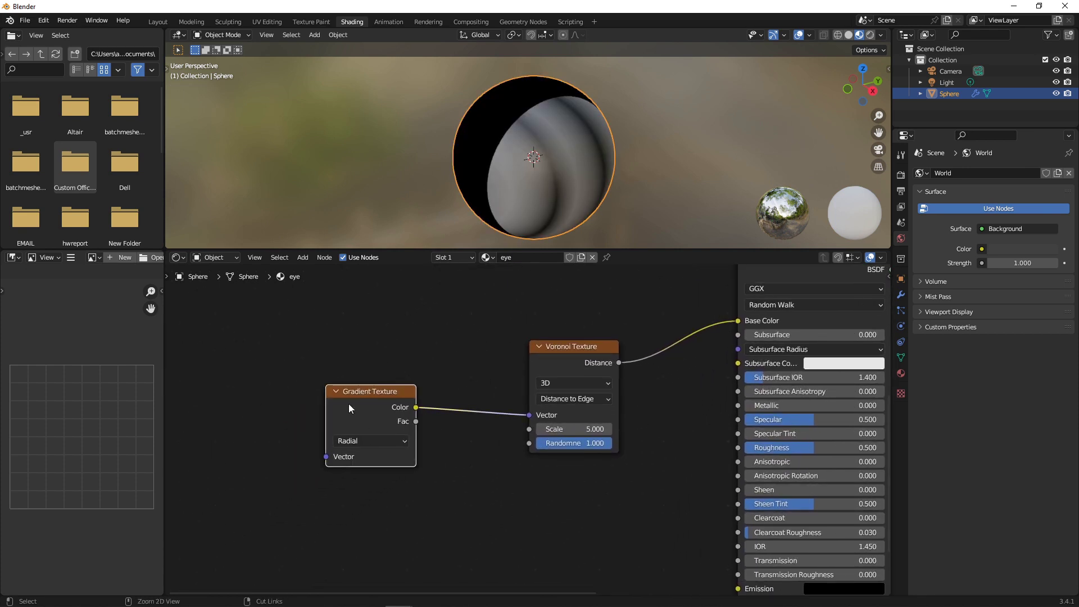
key("ctrl+t")
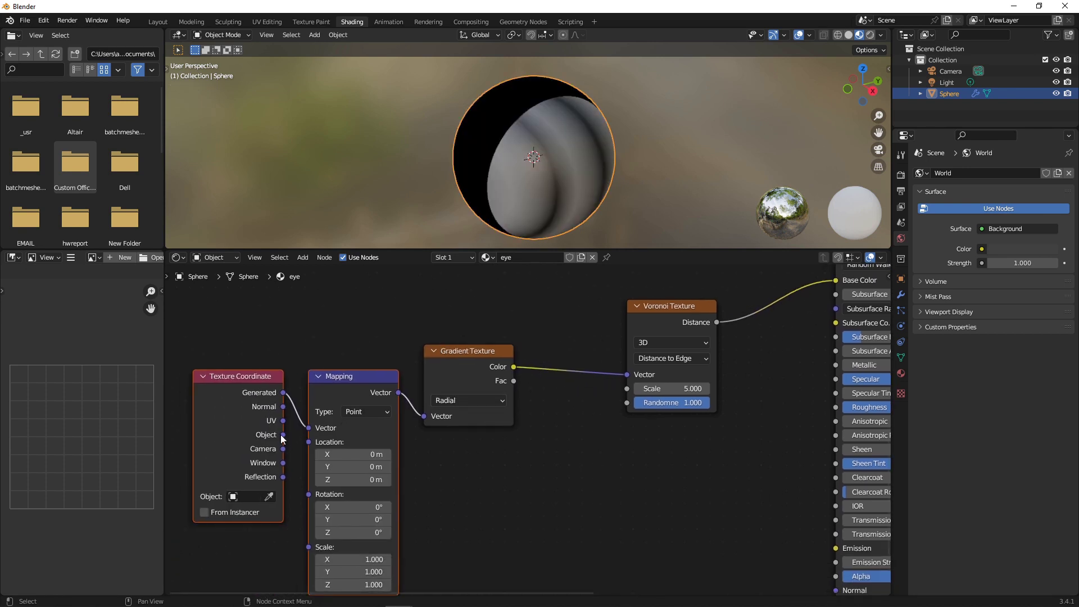
left_click_drag(283, 435, 312, 431)
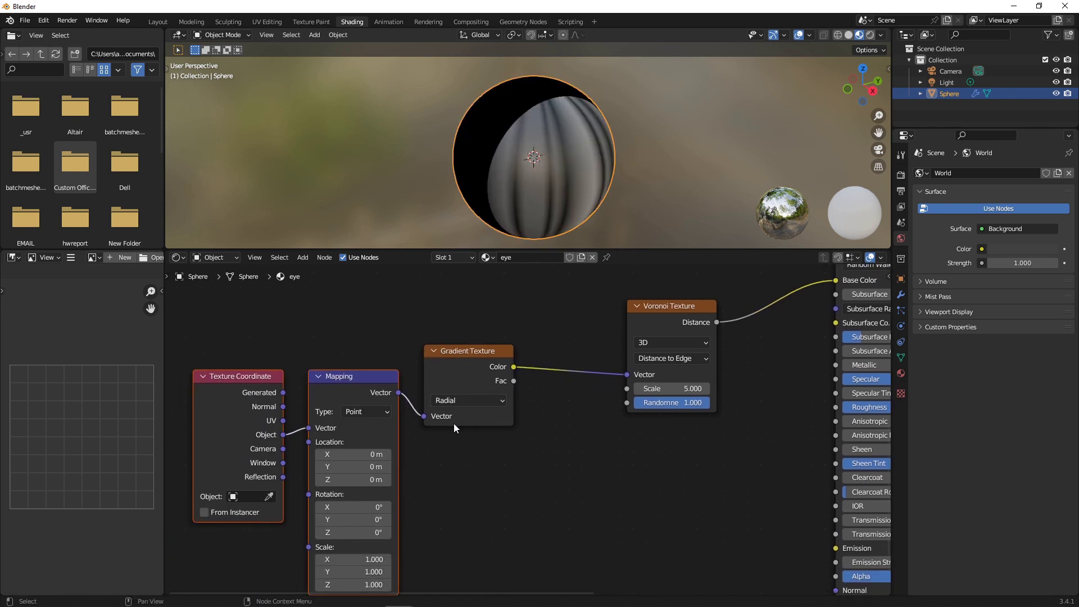
Step: Set the new Mapping node's Y rotation to 90°
left_click(507, 443)
left_click(365, 520)
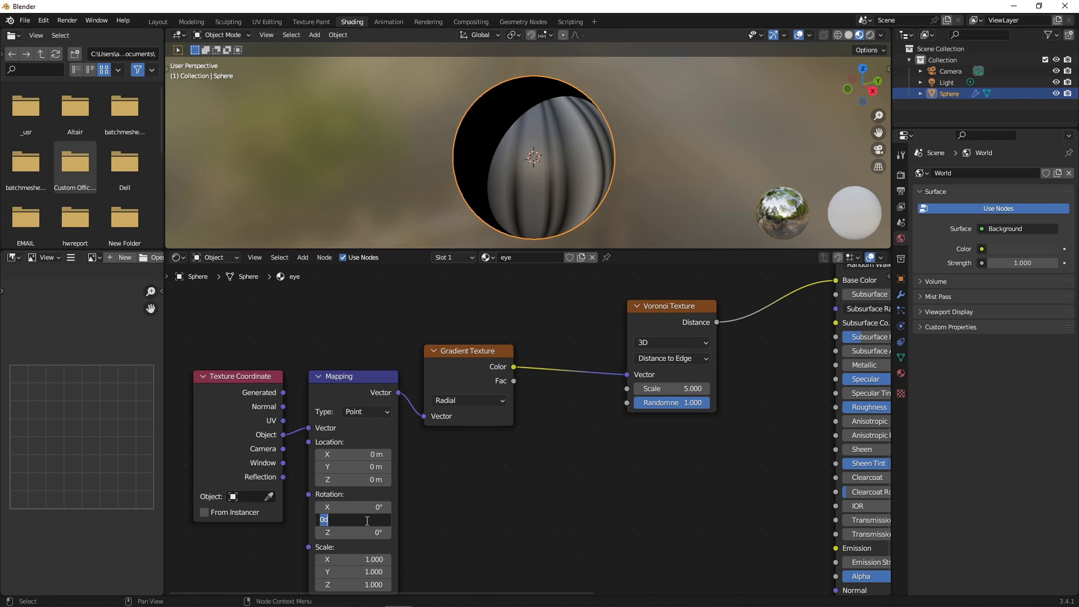
type("90")
key("Return")
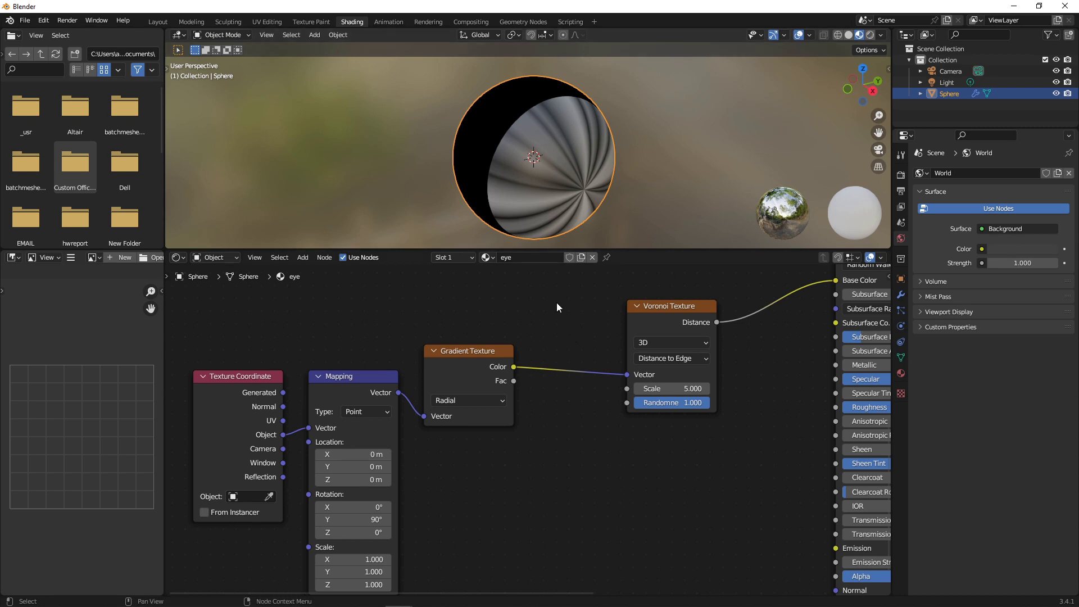
Step: Insert a ColorRamp node on the link between the radial Gradient Texture and the Voronoi Texture
scroll(539, 316, "down", 3)
middle_click_drag(506, 363, 413, 351)
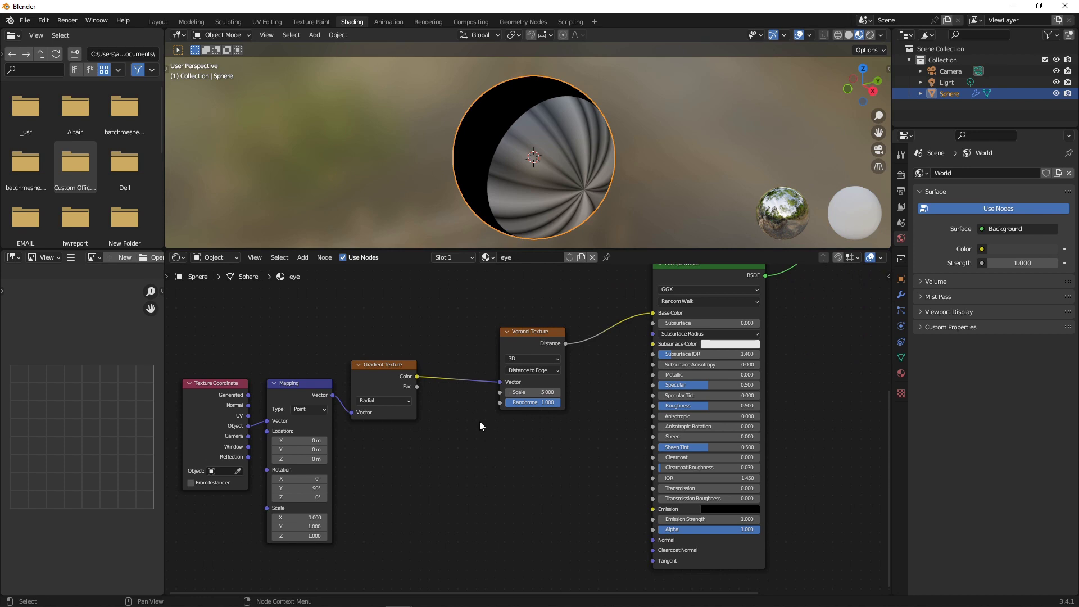
key("shift+a")
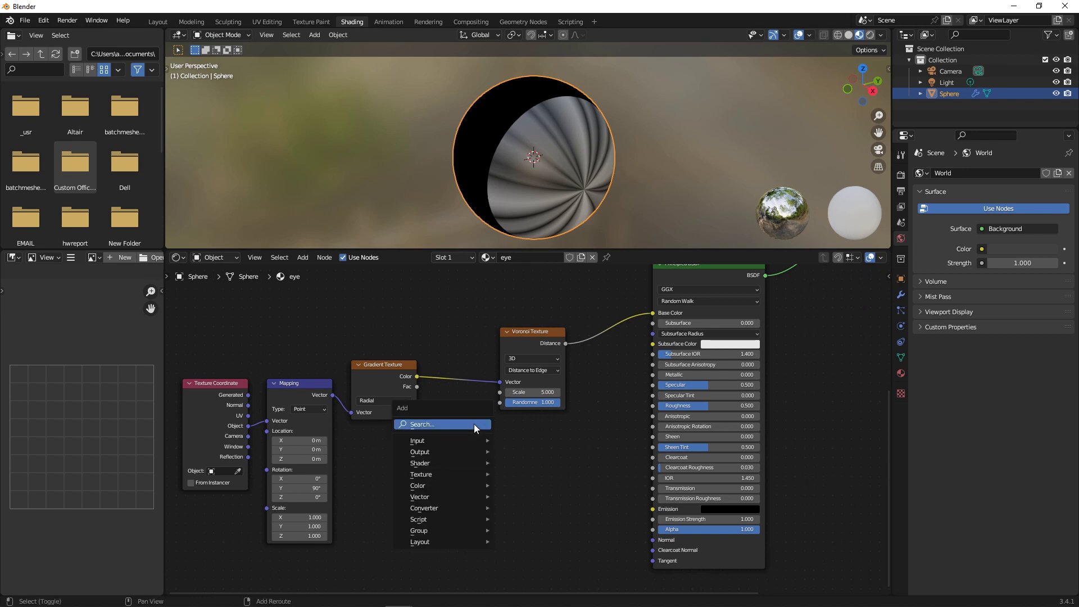
left_click(470, 425)
type("COLOR")
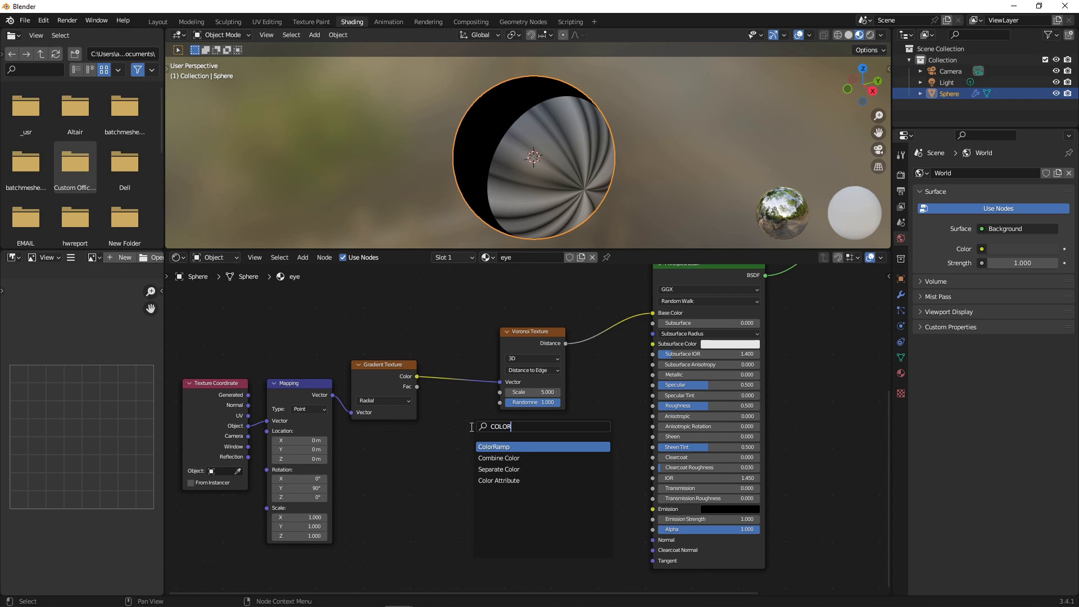
key("Return")
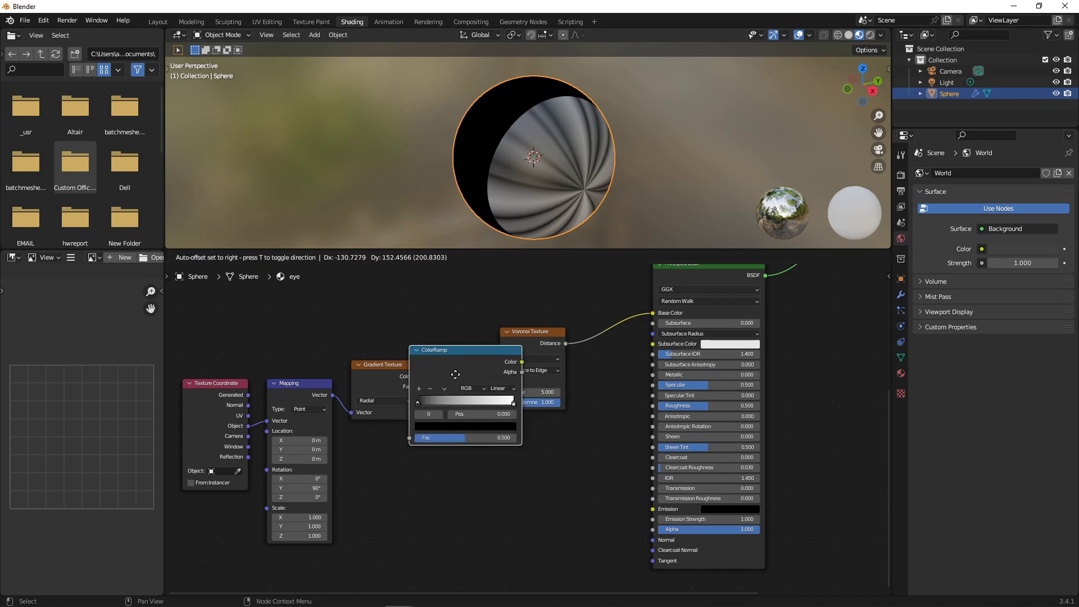
left_click(495, 373)
Step: Move the radial gradient's node group and the new ColorRamp up and left to make room before the Voronoi Texture
left_click_drag(217, 343, 421, 506)
left_click_drag(369, 377, 302, 322)
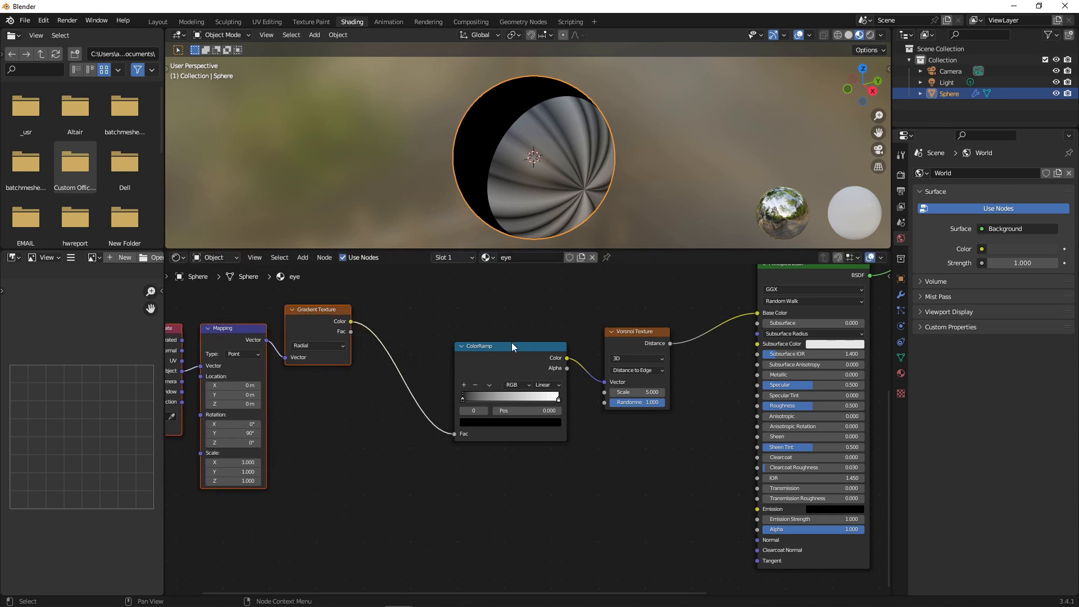
left_click_drag(511, 344, 464, 311)
left_click(583, 449)
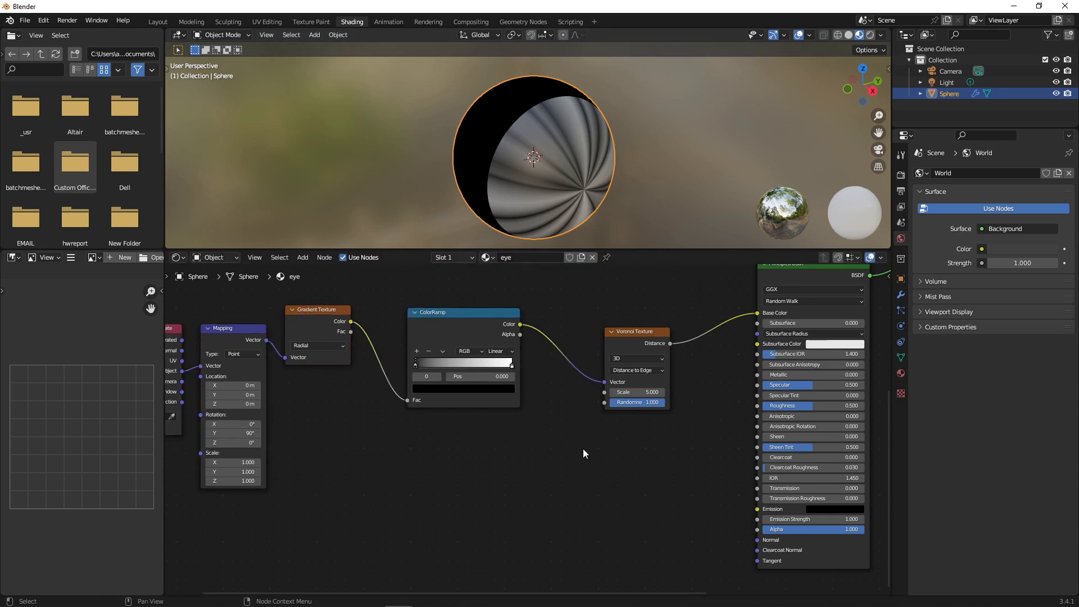
Step: Add a Noise Texture below the Voronoi Texture, feed its Vector from the ColorRamp's Color, and shift the Voronoi node left
key("shift+a")
left_click(583, 448)
type("NOISE")
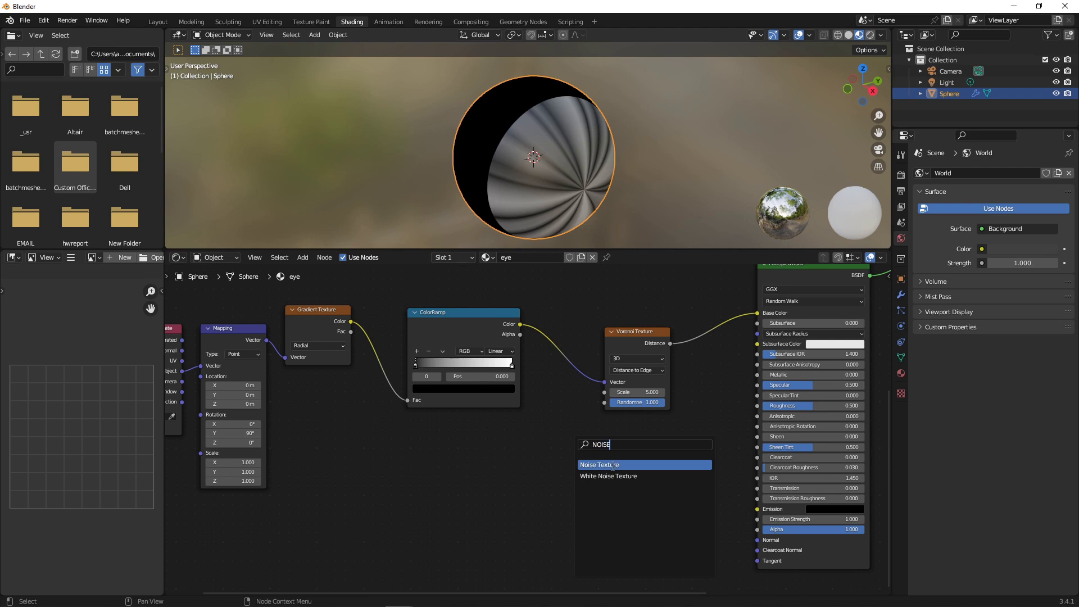
left_click(612, 464)
left_click_drag(521, 325, 573, 484)
left_click_drag(619, 337, 594, 342)
Step: Insert a Mix node between the Voronoi Texture and Base Color, link the Noise Texture's Color to B, and set Factor to 0.175
key("shift+a")
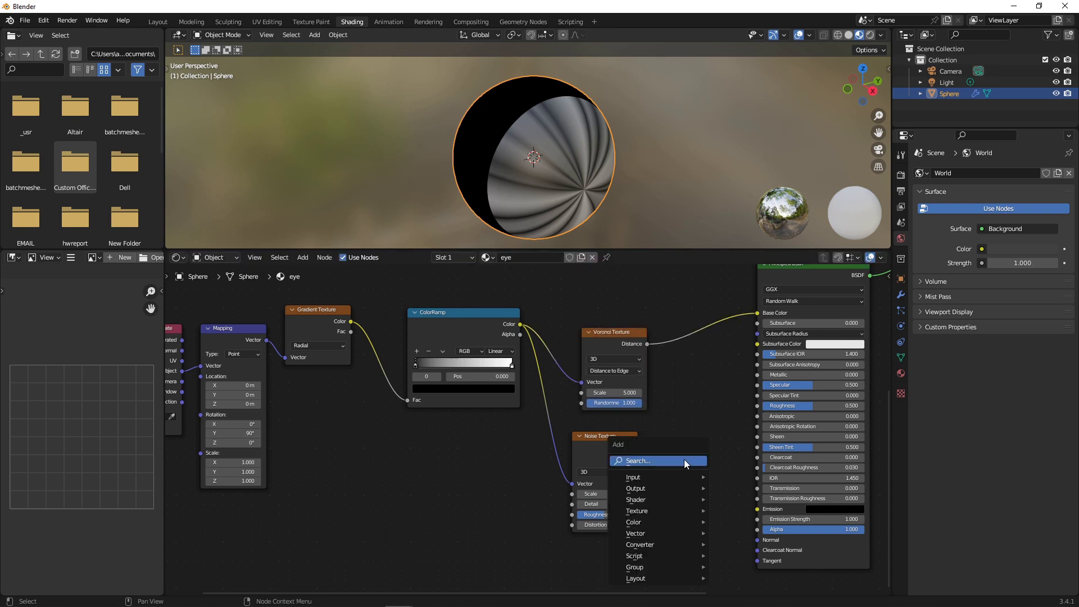
left_click(691, 460)
type("MIX")
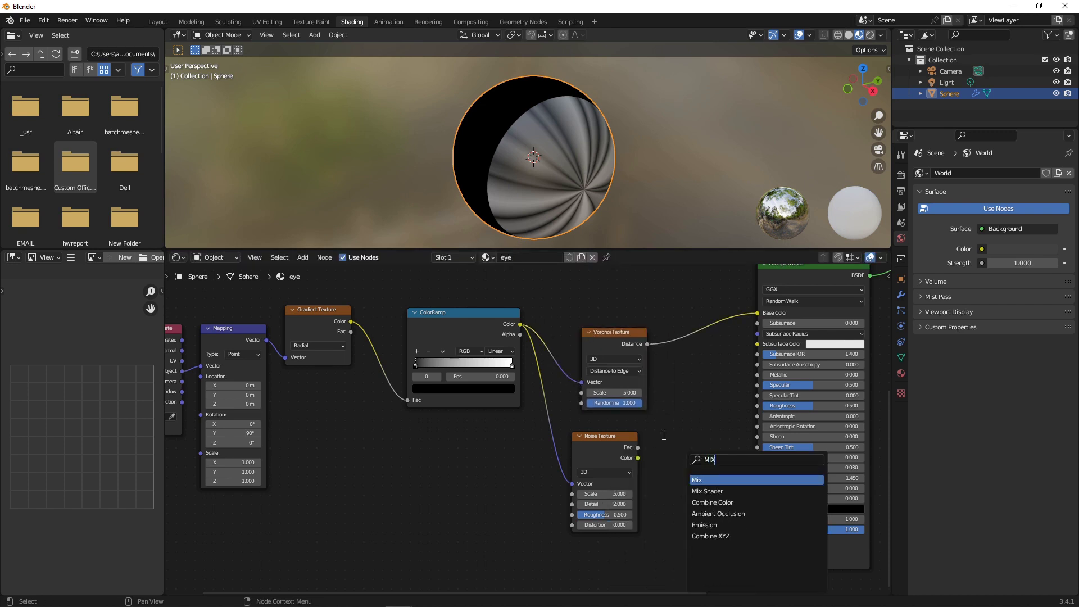
left_click(698, 479)
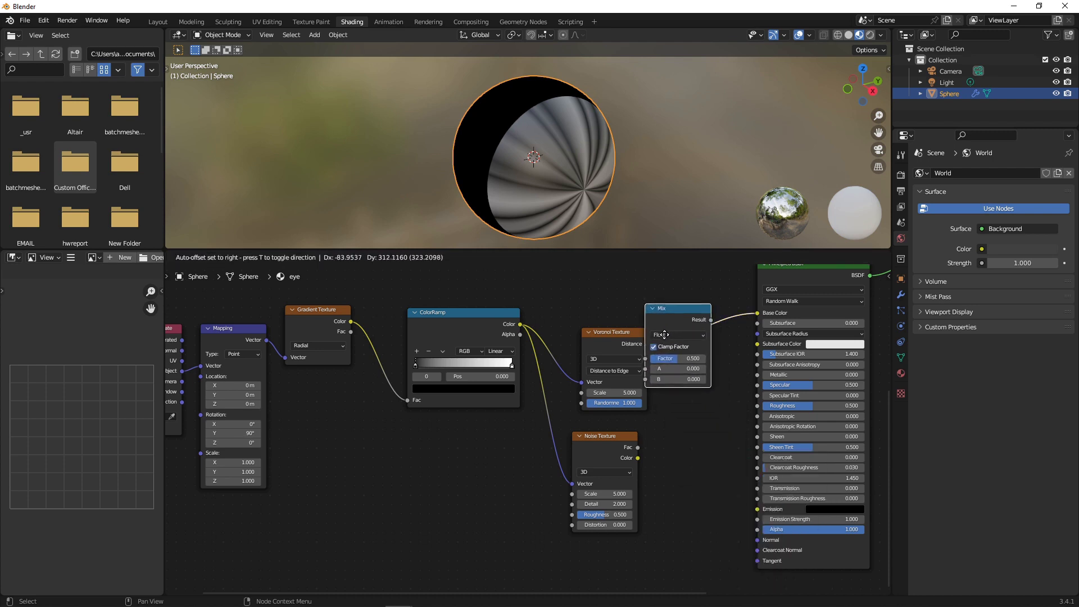
left_click(714, 349)
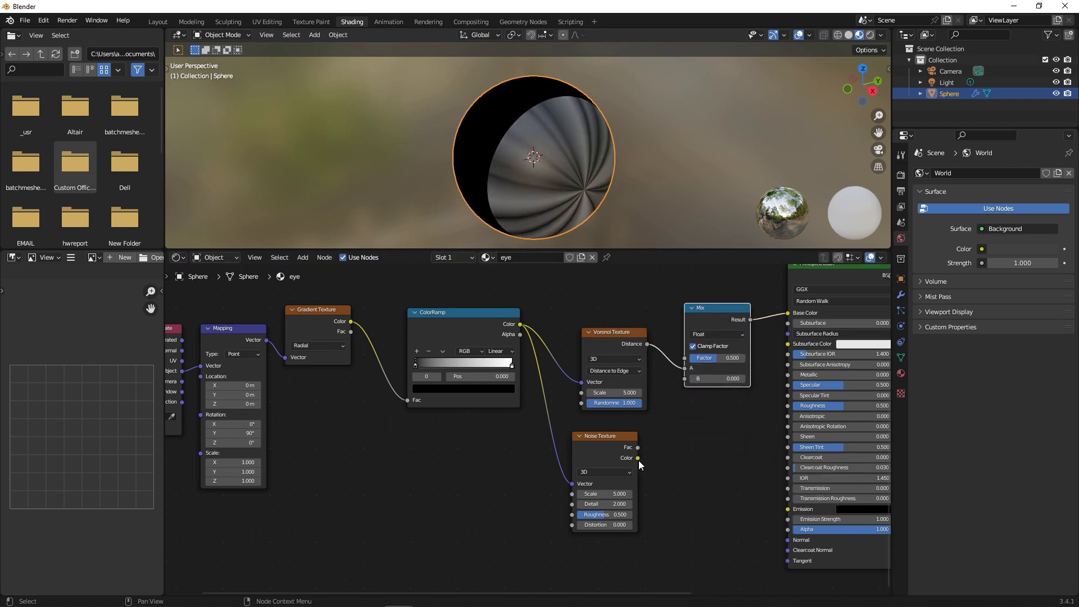
mouse_move(638, 458)
left_mouse_down()
mouse_move(672, 395)
mouse_move(712, 357)
mouse_move(699, 357)
left_mouse_up()
Step: Move the whole iris texture node chain, up to the Mix node, left to make room before the Principled BSDF
key("Home")
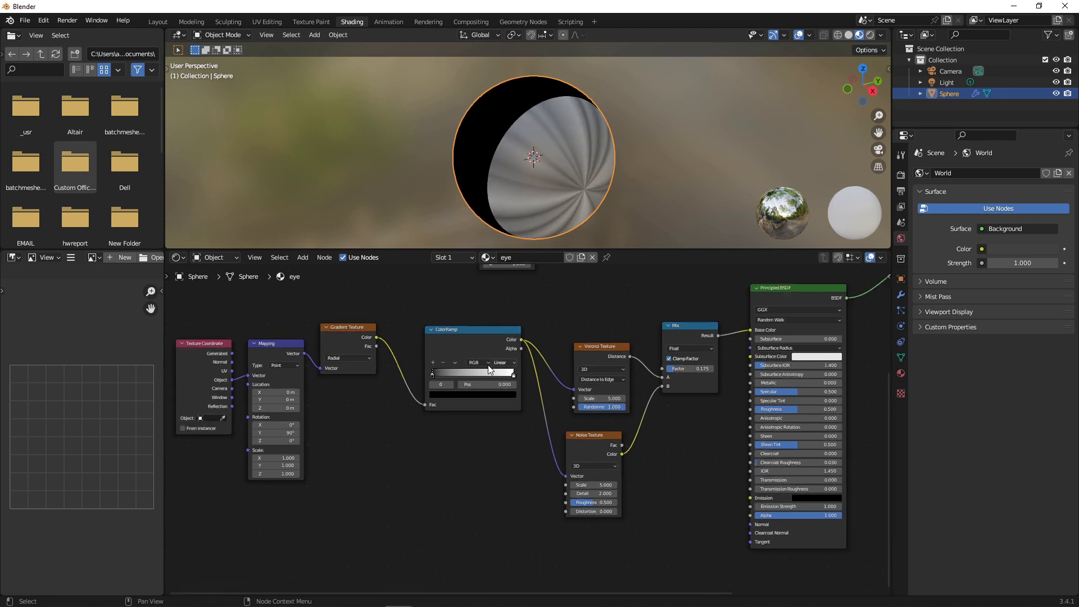
left_click_drag(217, 330, 672, 429)
key("g")
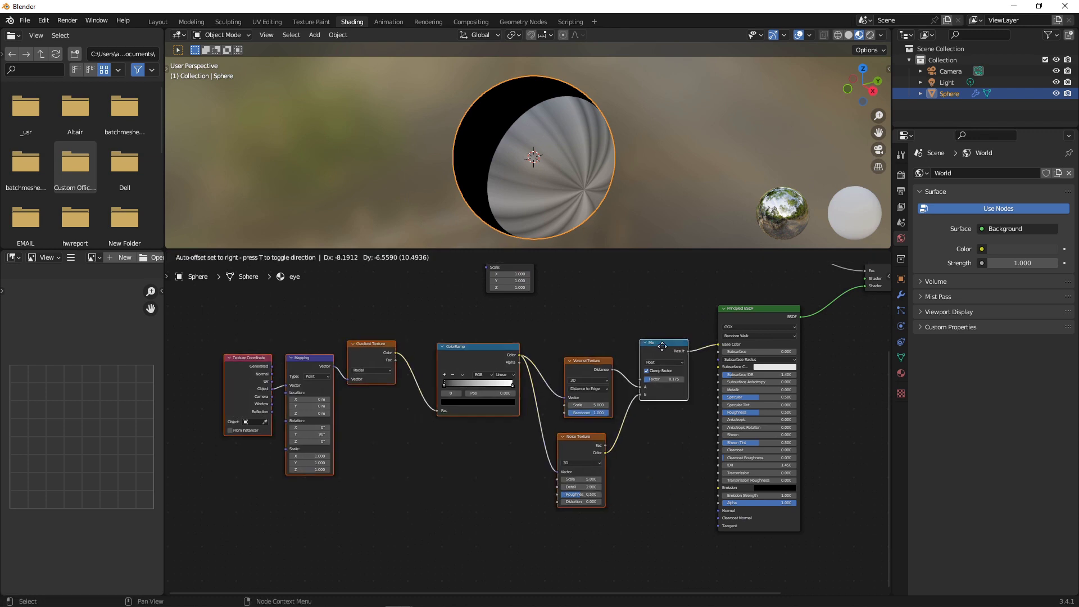
left_click(512, 430)
Step: Insert a ColorRamp node on the link between the Mix node and the Principled BSDF's Base Color
key("shift+a")
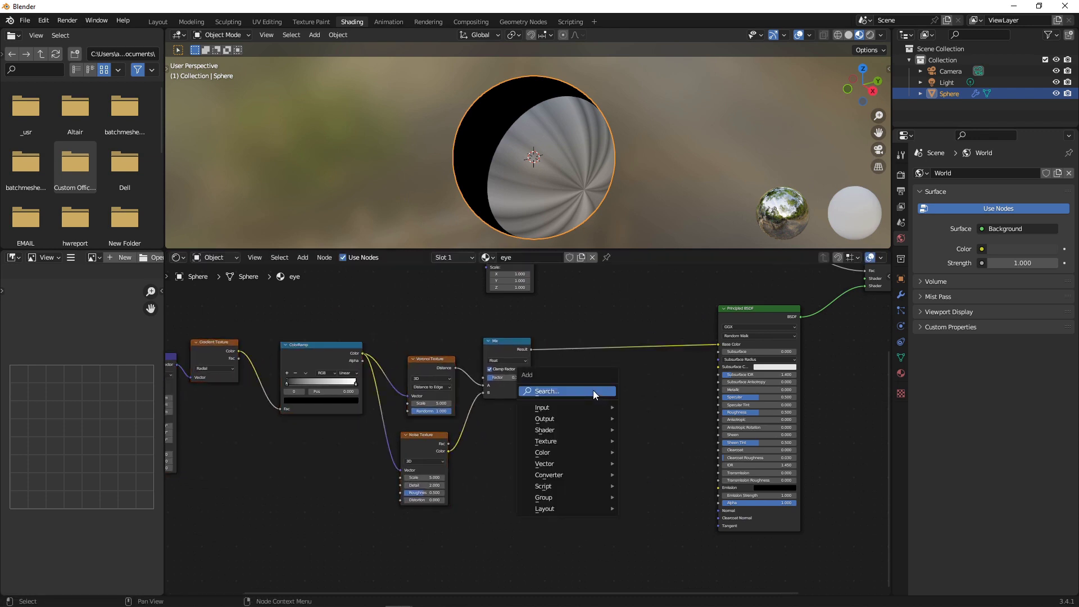
left_click(592, 390)
type("COLOR")
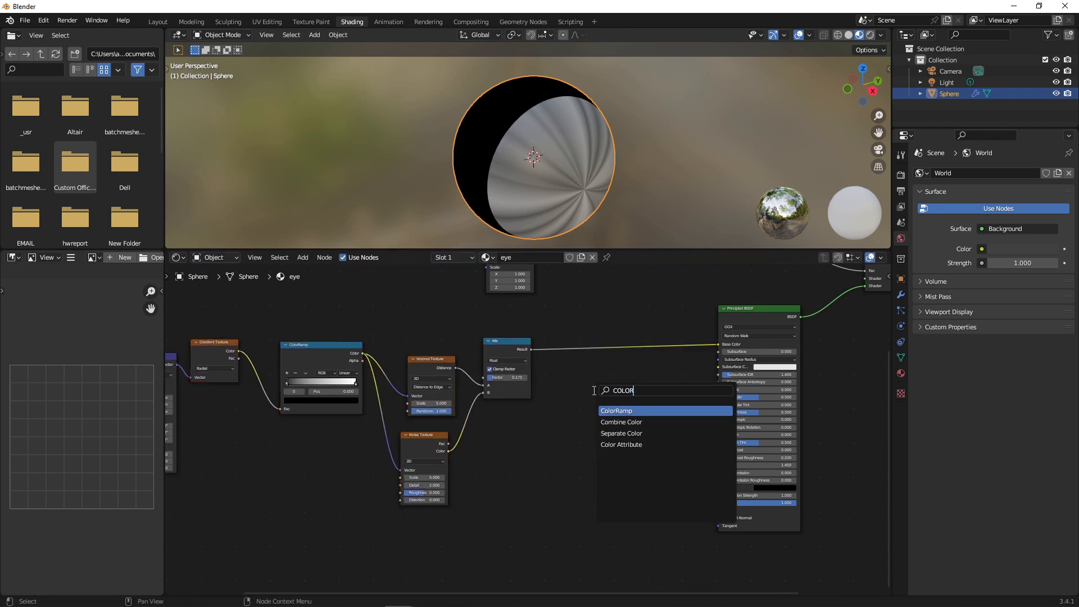
left_click(617, 410)
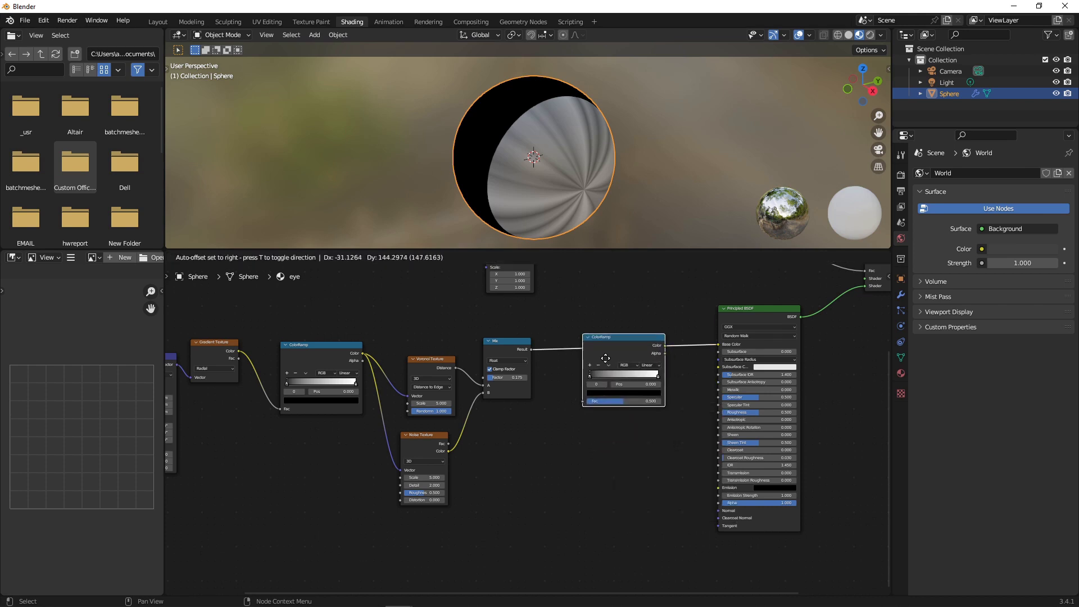
left_click(605, 359)
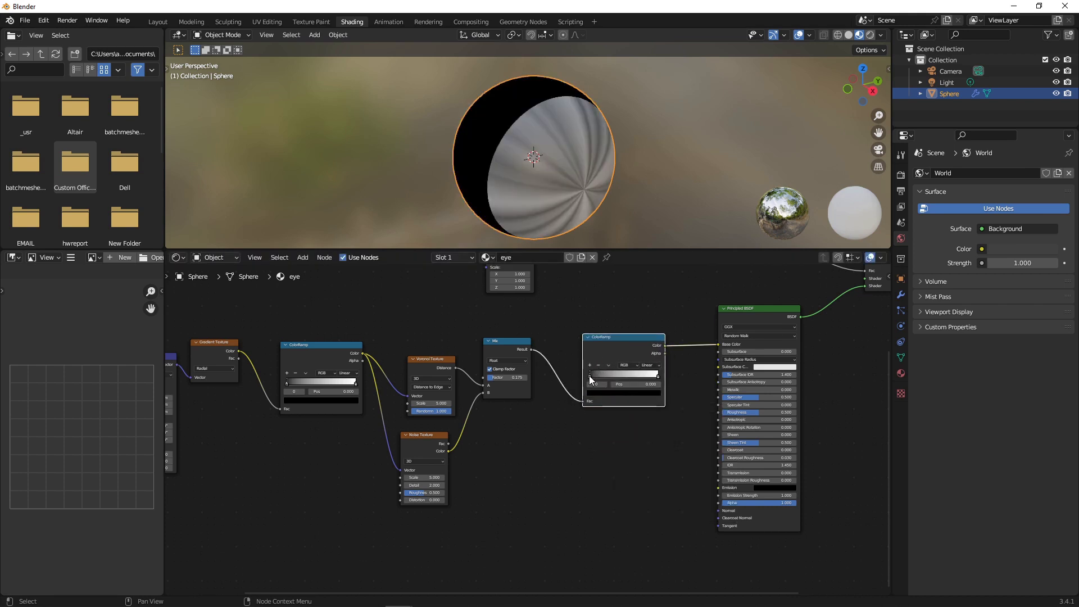
Step: Recolor the new ColorRamp's black stop to a saturated blue with Hue 0.665, Saturation 1.000 and Value 1.000
left_click(617, 394)
left_click_drag(643, 309, 646, 296)
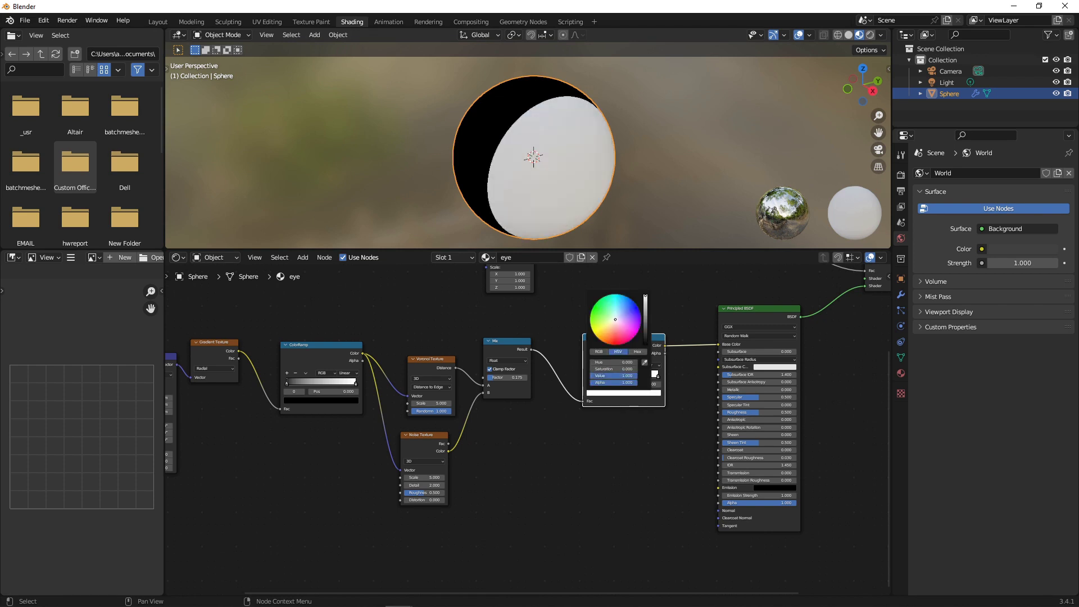
left_click(635, 304)
scroll(649, 388, "up", 3)
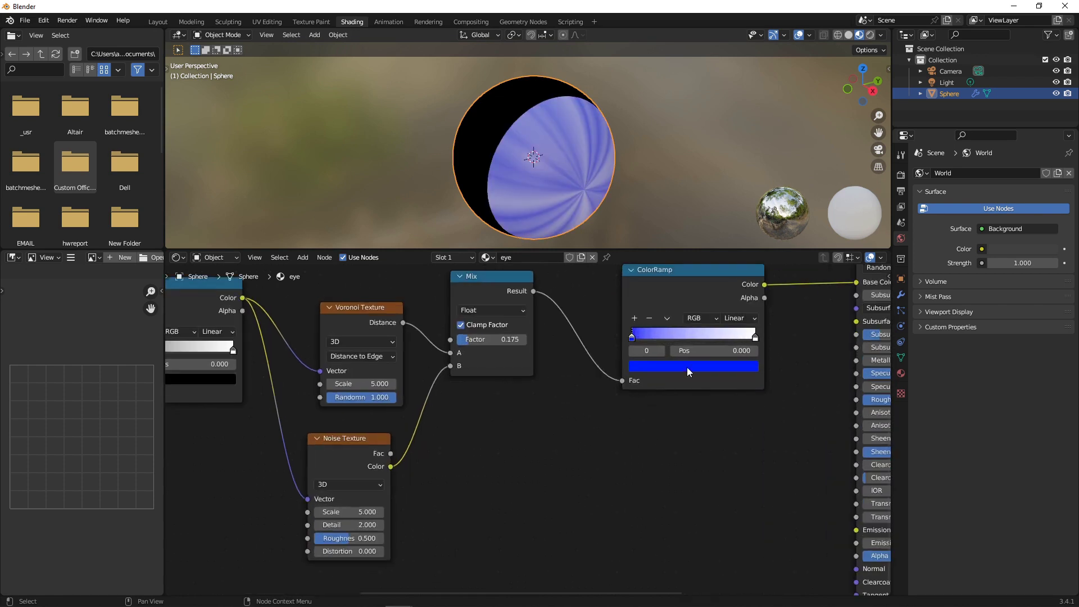
Step: Recolor the same ColorRamp's white stop to light blue with Hue 0.575, Saturation 1.000 and Value 1.000
left_click(717, 369)
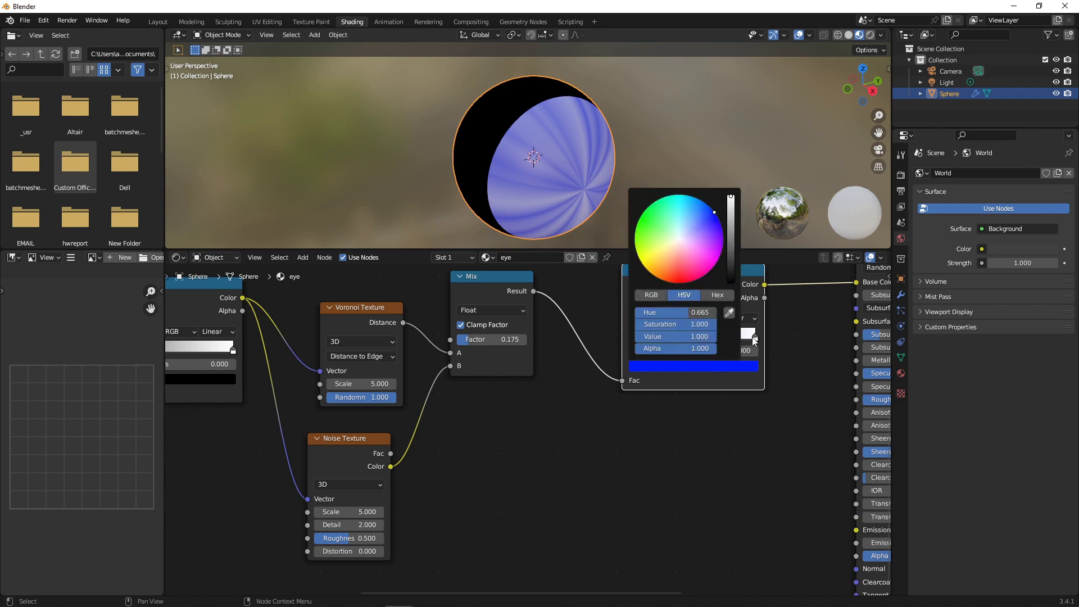
left_click(754, 338)
left_click(734, 367)
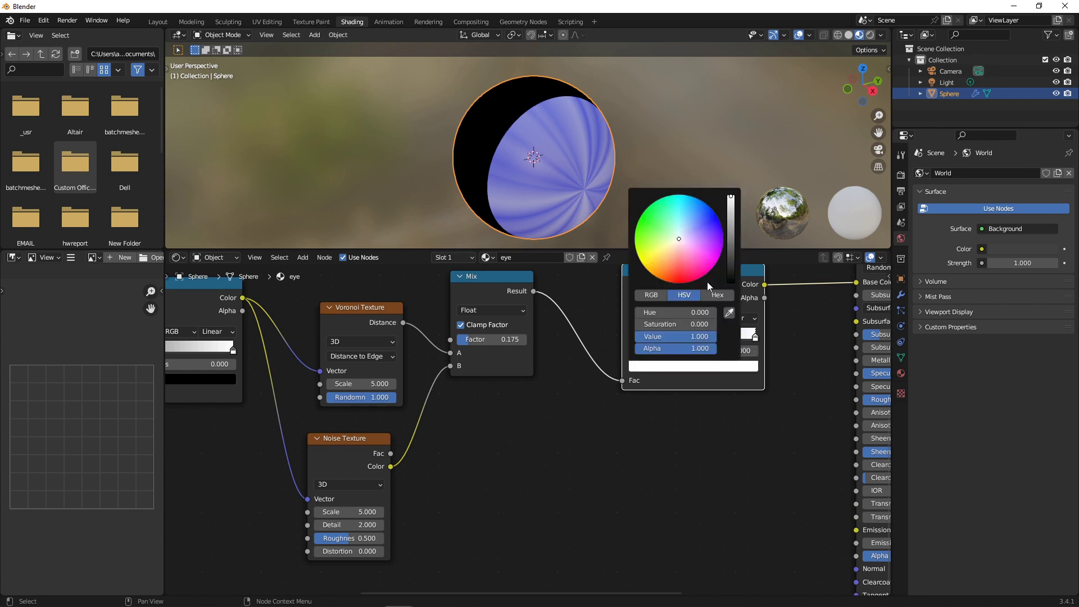
left_click(695, 211)
left_click_drag(696, 211, 692, 196)
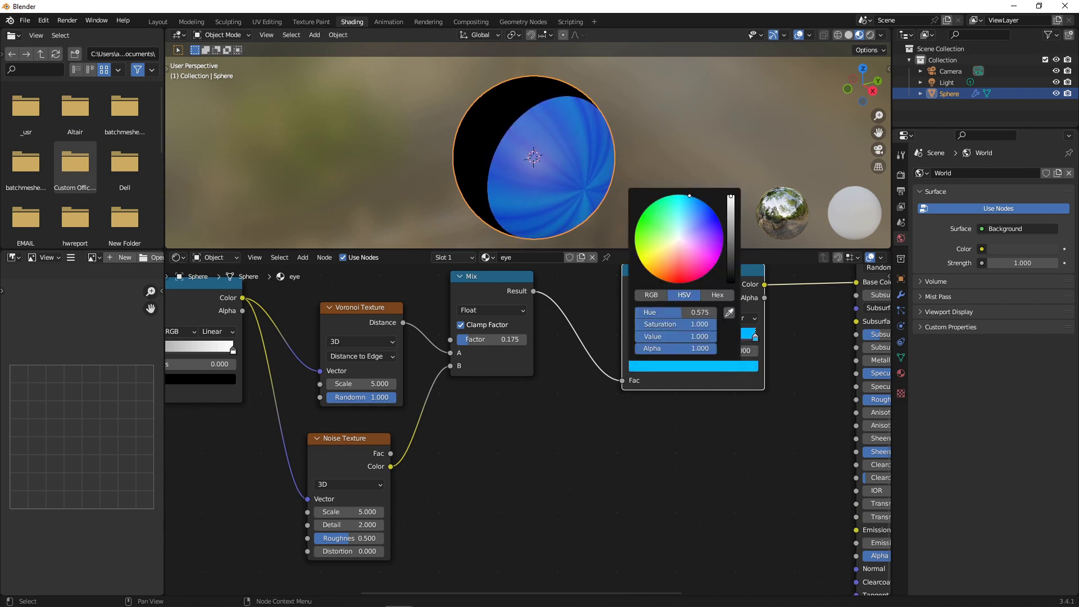
left_click(690, 464)
Step: Shrink the iris area by moving the white stop of the linear gradient mask's ColorRamp to position 0.691
scroll(649, 383, "down", 5)
middle_click_drag(650, 383, 595, 427)
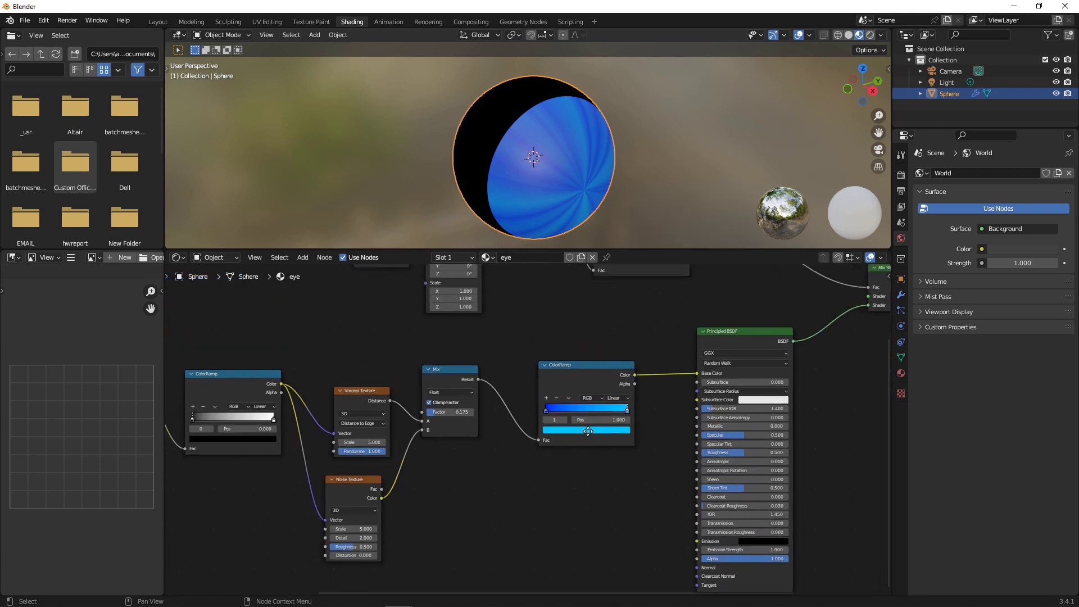
scroll(629, 373, "up", 1)
scroll(612, 320, "down", 2)
middle_click_drag(612, 320, 583, 373)
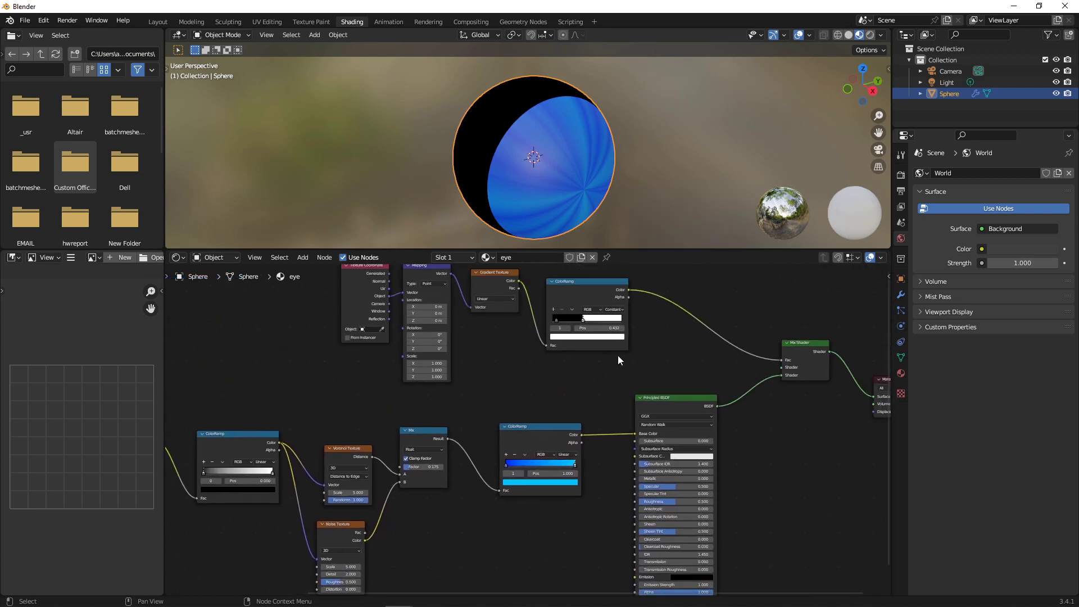
scroll(630, 378, "down", 1)
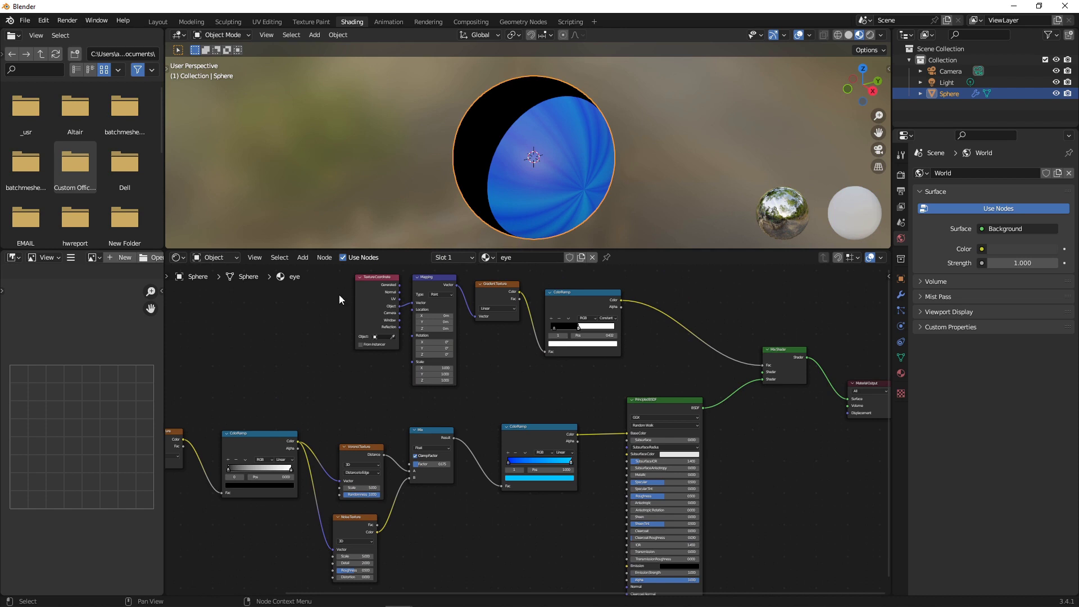
left_click_drag(324, 291, 631, 361)
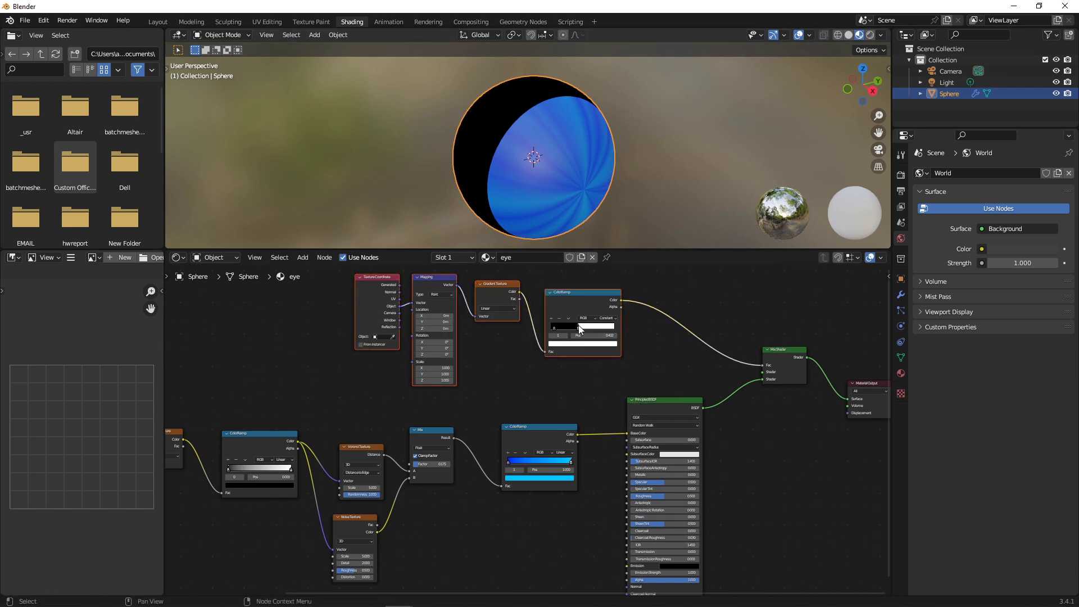
left_click_drag(578, 326, 596, 326)
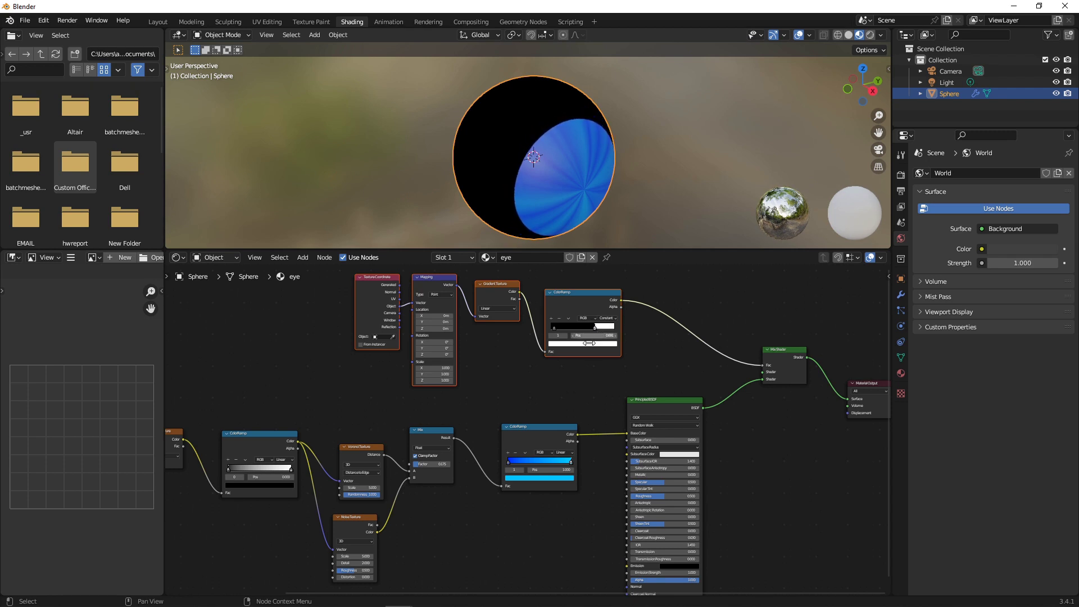
left_click(611, 396)
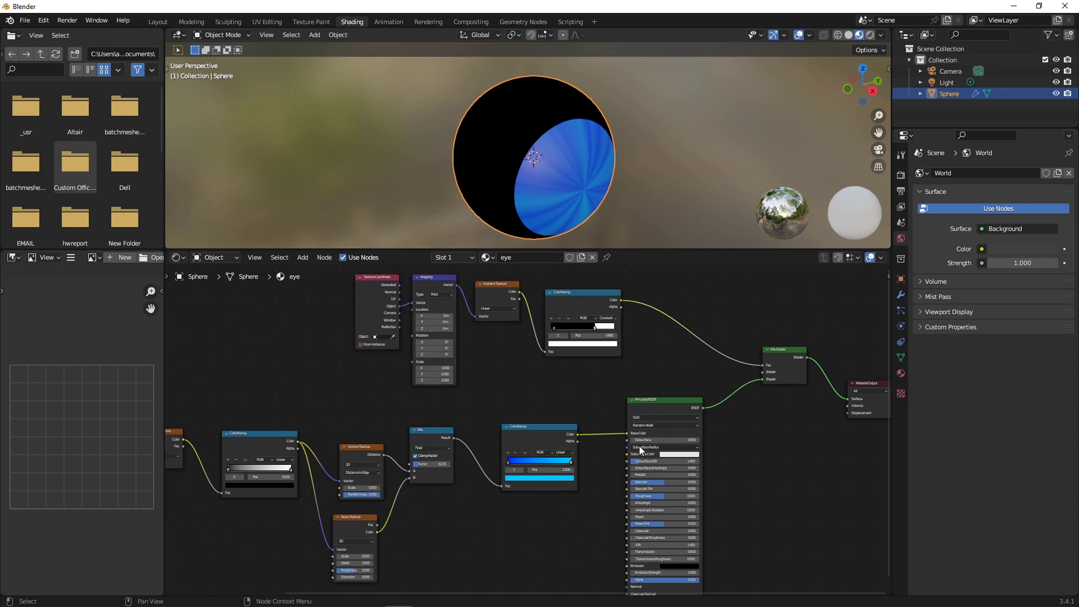
Step: Move the iris texture nodes together with the Principled BSDF down to free space below the gradient mask nodes
scroll(394, 405, "down", 2)
middle_click_drag(432, 399, 570, 346)
scroll(570, 346, "up", 1)
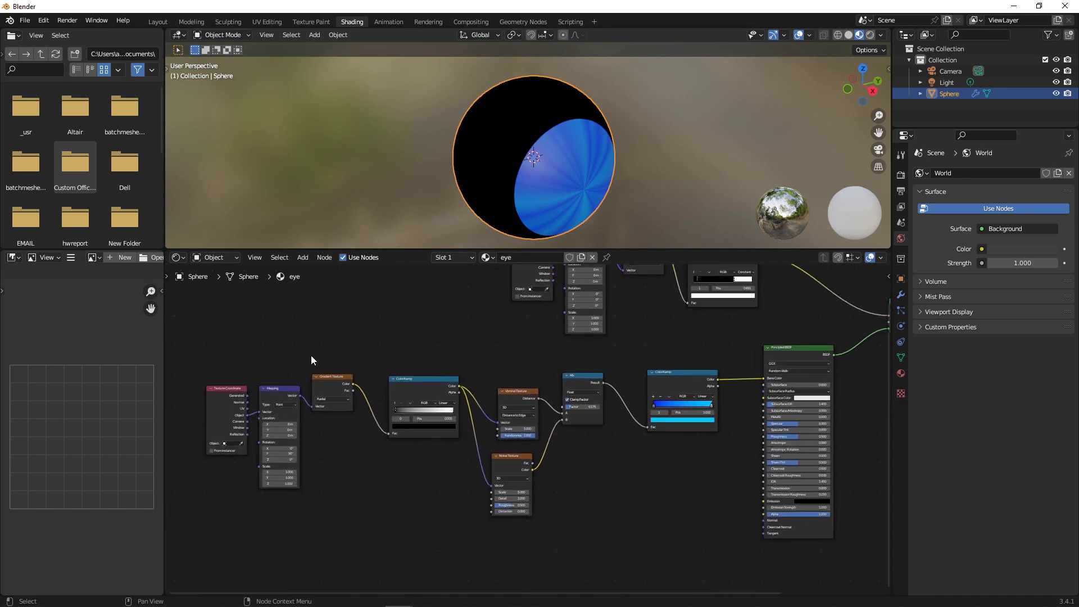
left_click_drag(220, 350, 807, 497)
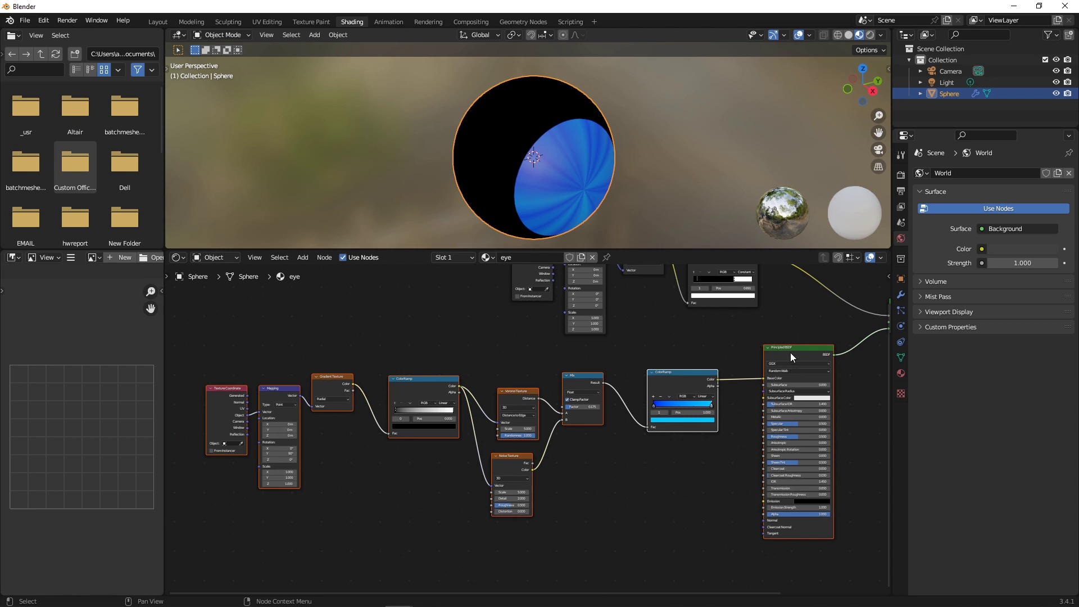
left_click_drag(790, 352, 725, 478)
Step: Duplicate the linear gradient mask nodes with the Mix Shader, and wire the copy between the Principled BSDF and the original Mix Shader's second input
scroll(723, 387, "down", 2)
middle_click_drag(703, 389, 710, 472)
scroll(710, 473, "up", 1)
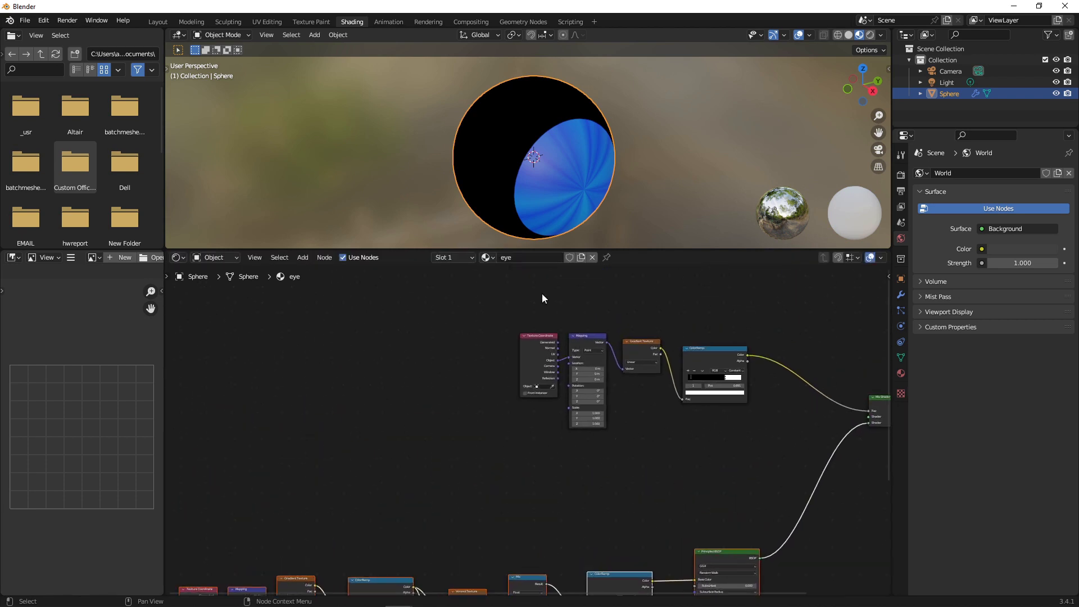
left_click_drag(500, 304, 891, 402)
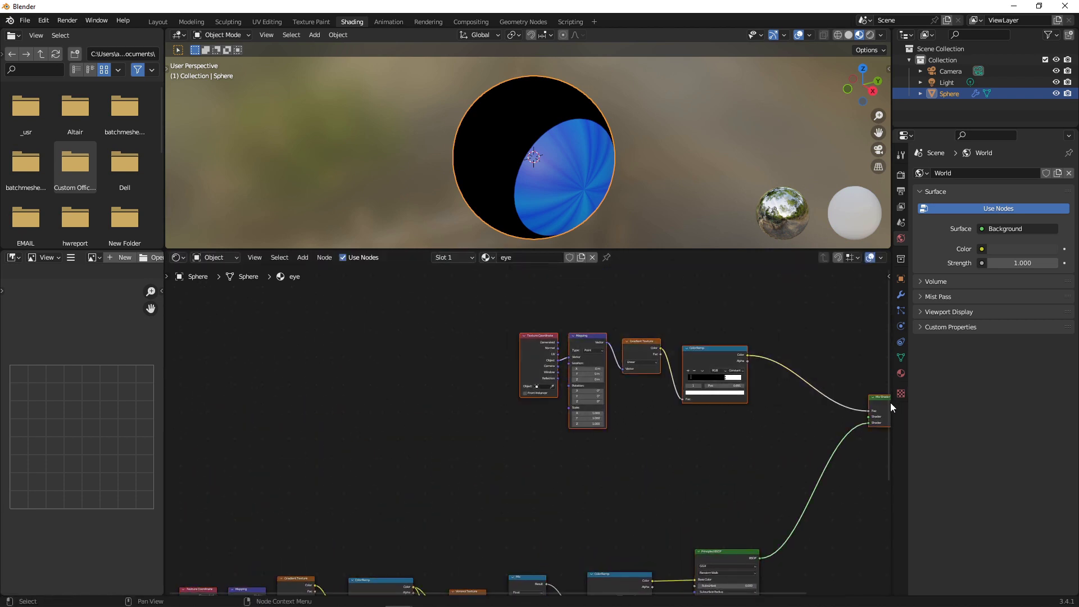
scroll(784, 431, "down", 1)
middle_click_drag(727, 437, 608, 441)
scroll(597, 437, "up", 3)
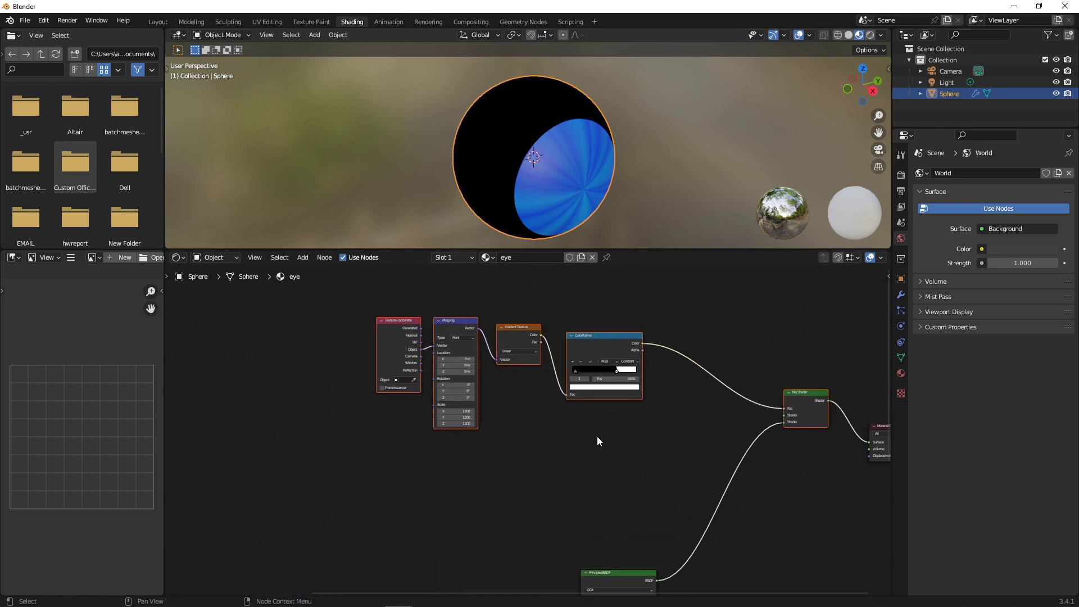
key("shift+d")
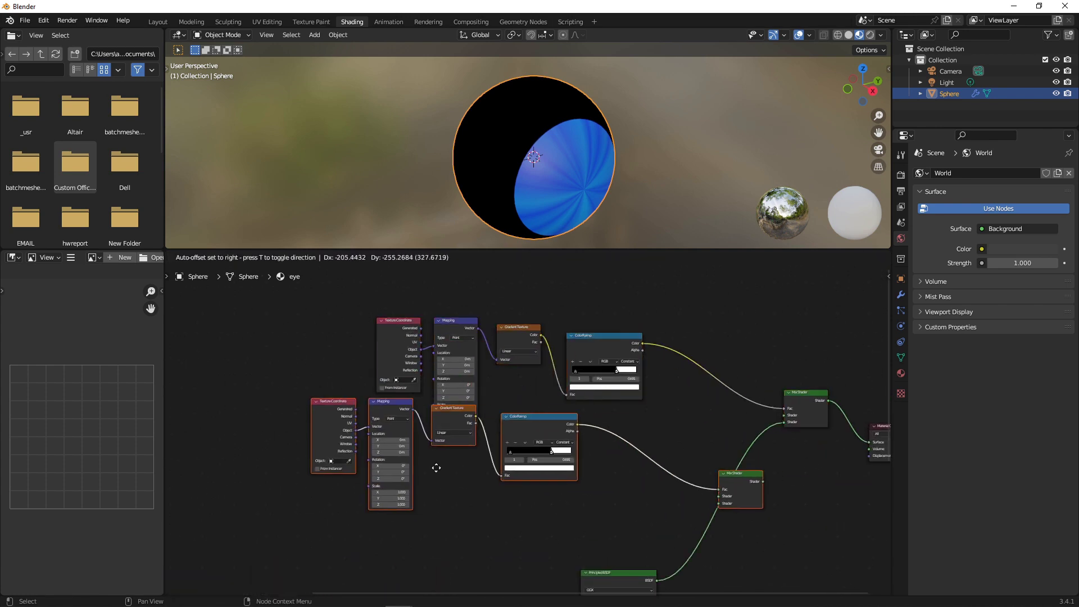
left_click(435, 511)
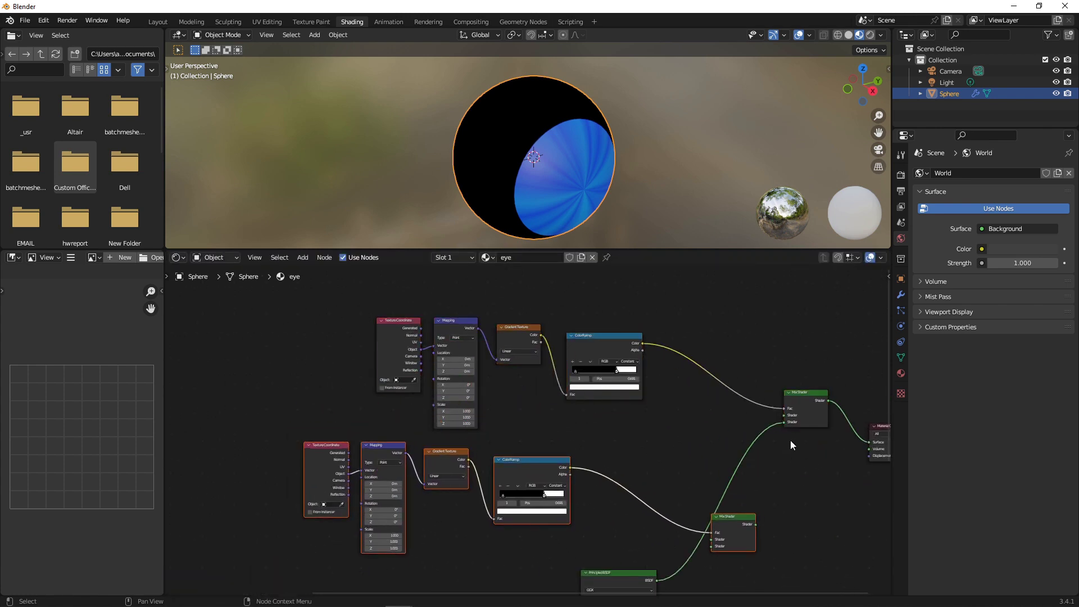
mouse_move(785, 423)
left_mouse_down()
mouse_move(693, 532)
mouse_move(713, 548)
mouse_move(772, 496)
mouse_move(783, 423)
left_mouse_up()
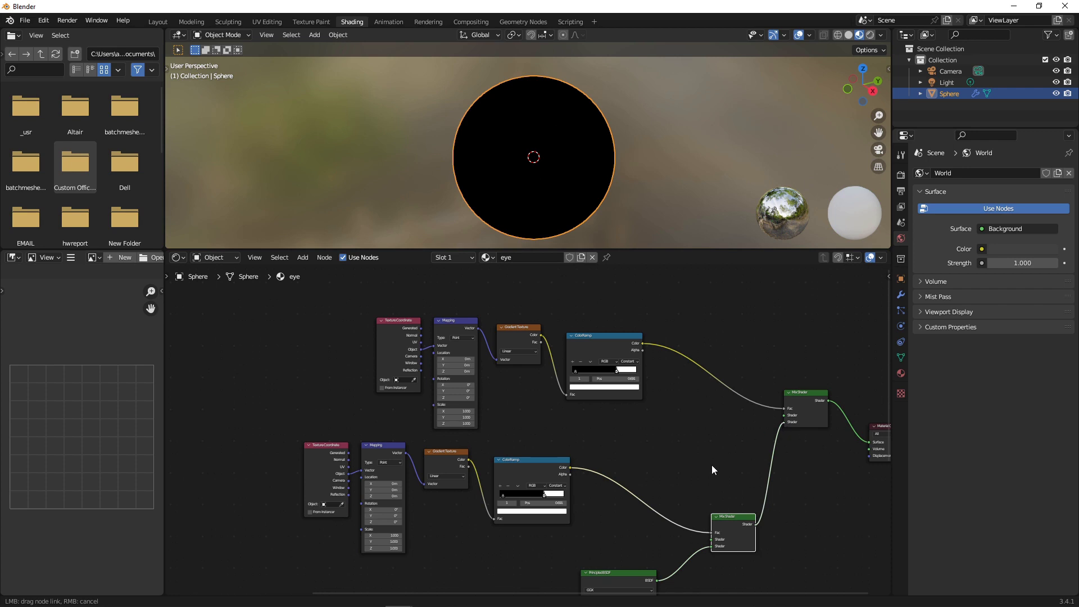
Step: Reverse the duplicated mask's ColorRamp to white then black, with the black stop at 0.941, and set its interpolation to Linear
middle_click_drag(689, 465, 721, 417)
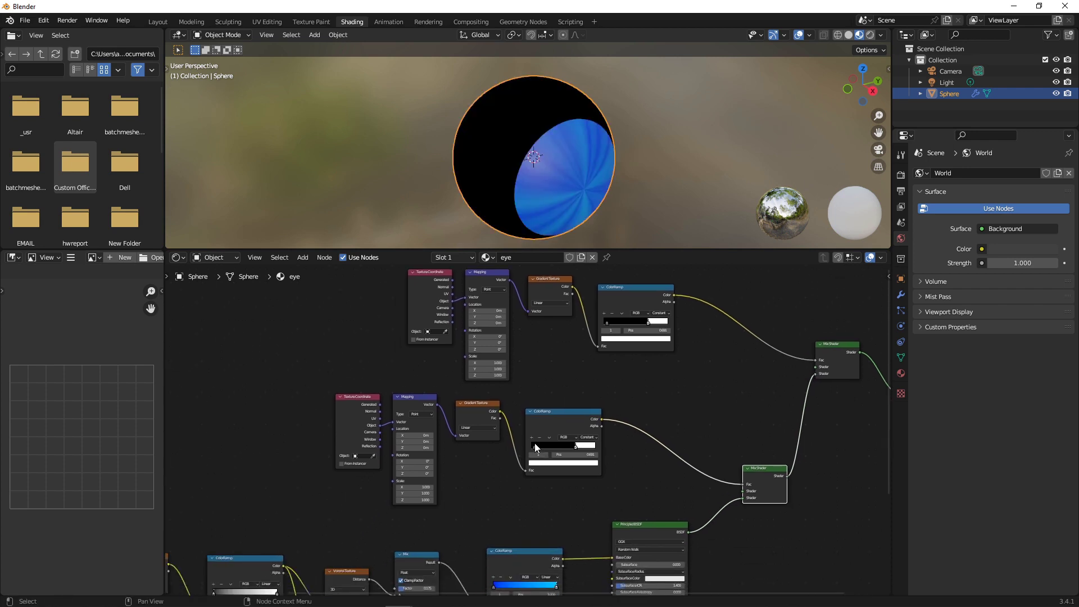
left_click_drag(564, 447, 627, 458)
left_click(571, 446)
scroll(583, 450, "up", 2)
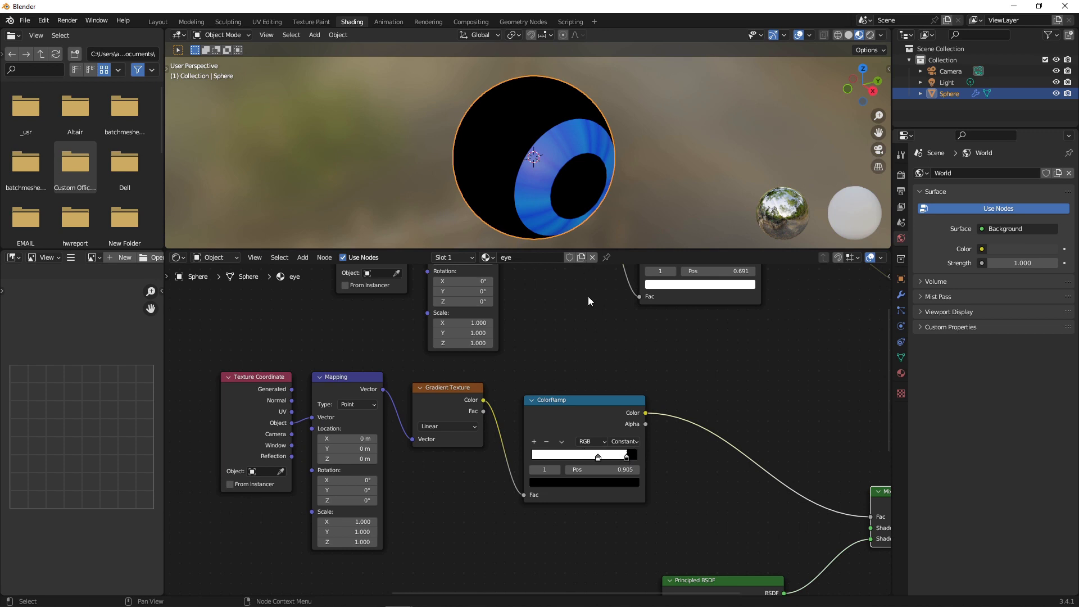
left_click_drag(628, 458, 632, 458)
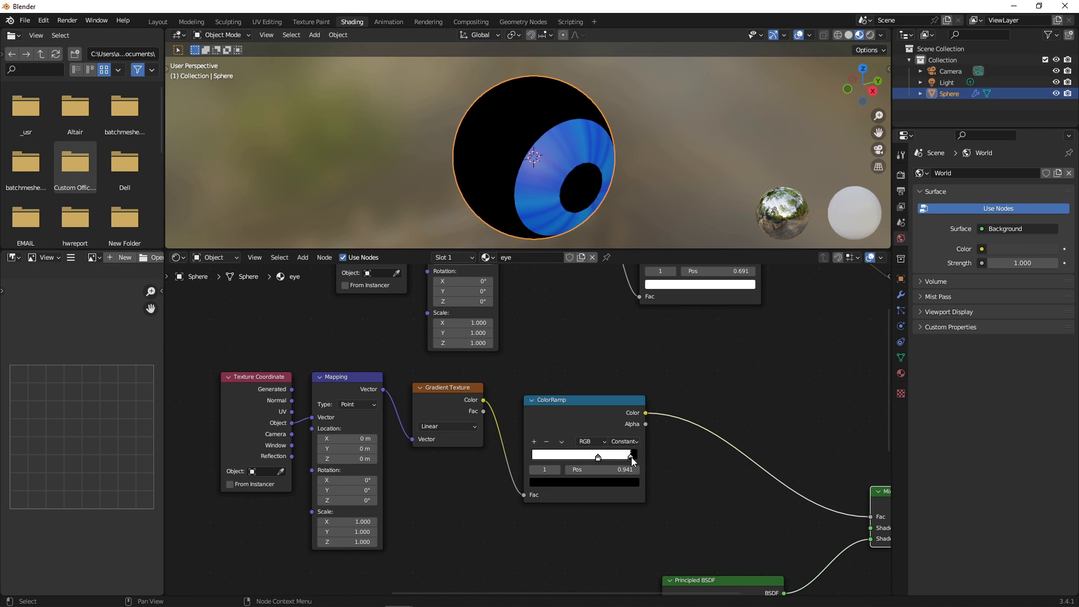
left_click(625, 441)
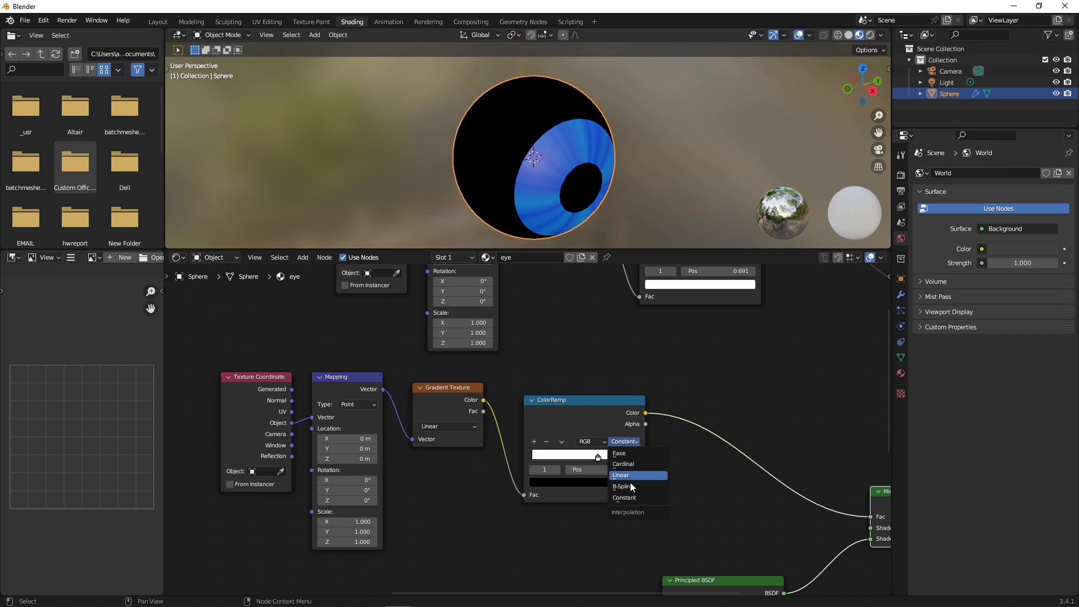
left_click(624, 475)
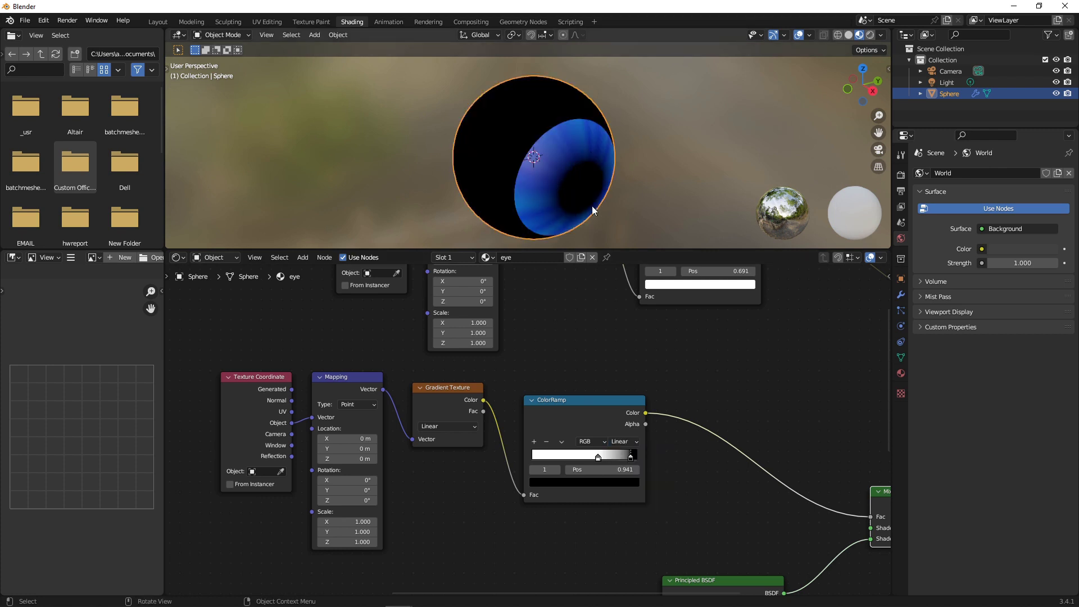
Step: Tighten the pupil mask's falloff by moving the white stop of its ColorRamp to position 0.823
scroll(591, 206, "up", 2)
middle_click_drag(522, 156, 550, 164)
scroll(549, 164, "up", 1)
scroll(608, 362, "up", 1)
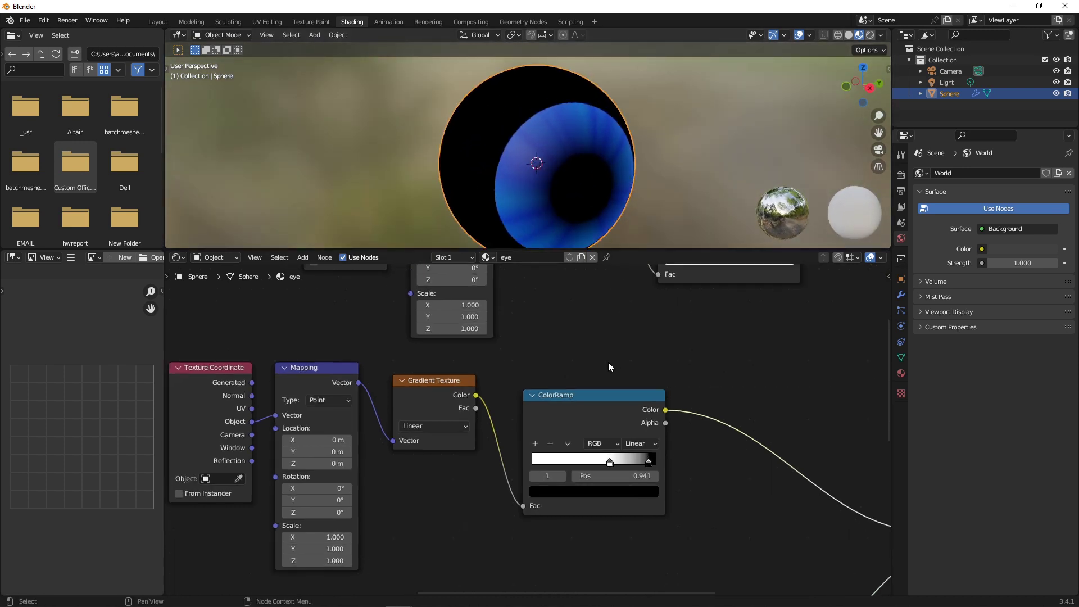
mouse_move(652, 464)
left_mouse_down()
mouse_move(618, 463)
mouse_move(636, 463)
mouse_move(627, 463)
left_mouse_up()
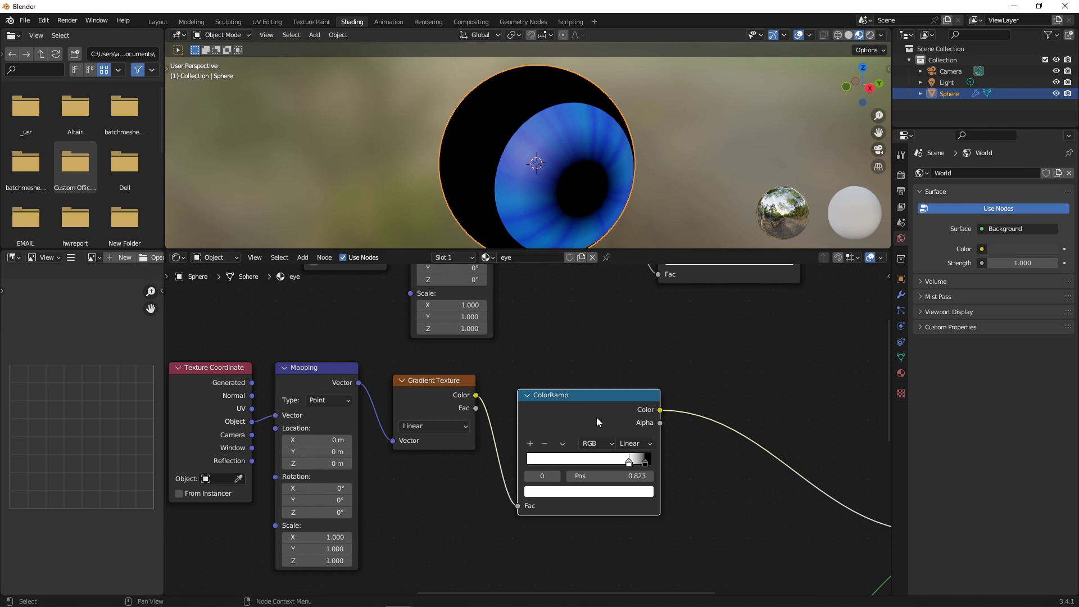
Step: Move the pupil mask's Texture Coordinate, Mapping, Gradient Texture and ColorRamp nodes closer to their Mix Shader
scroll(693, 490, "down", 7)
middle_click_drag(669, 486, 606, 431)
scroll(604, 450, "up", 2)
scroll(525, 422, "down", 5)
middle_click_drag(730, 479, 792, 424)
left_click_drag(343, 293, 561, 404)
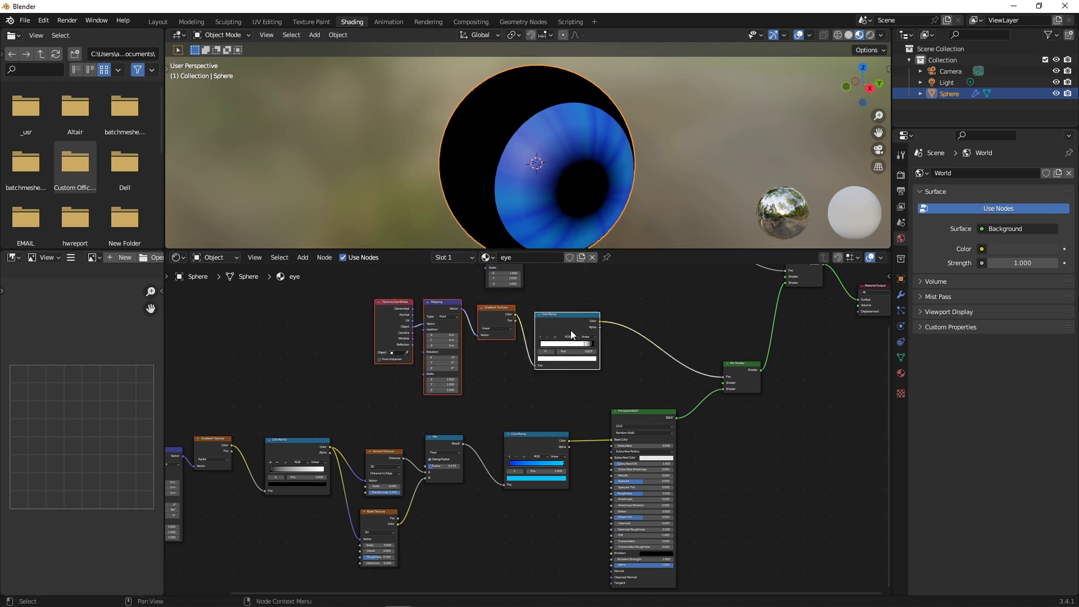
left_click_drag(561, 325, 634, 345)
scroll(602, 450, "down", 2)
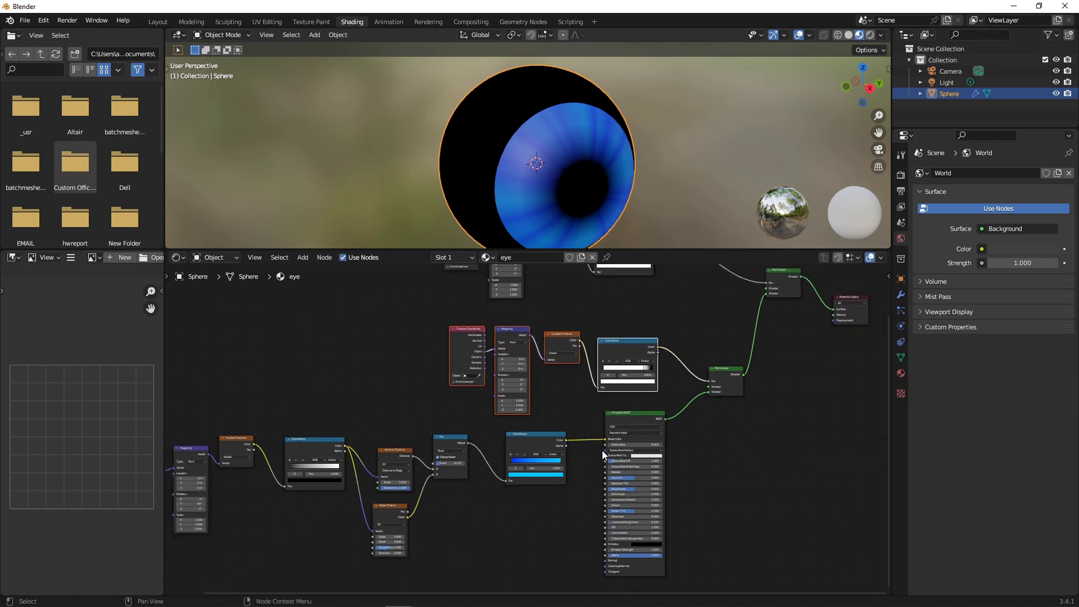
Step: Move the iris texture nodes feeding the blue ColorRamp closer to it to compact the chain
middle_click_drag(602, 450, 770, 402)
left_click_drag(291, 356, 630, 508)
left_click_drag(632, 397, 730, 392)
left_click_drag(340, 374, 667, 504)
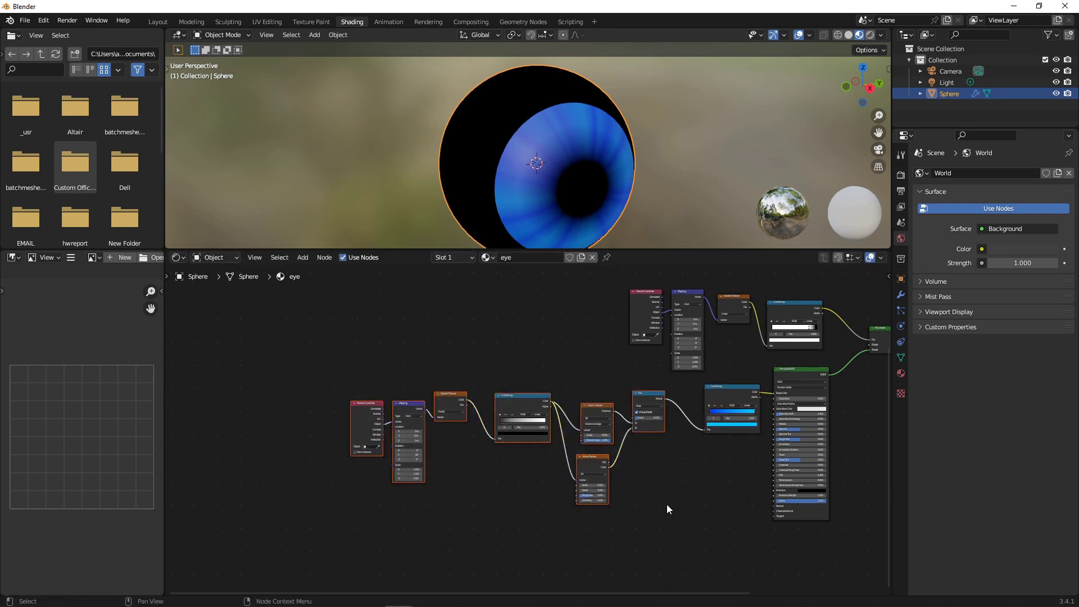
left_click_drag(646, 398, 656, 395)
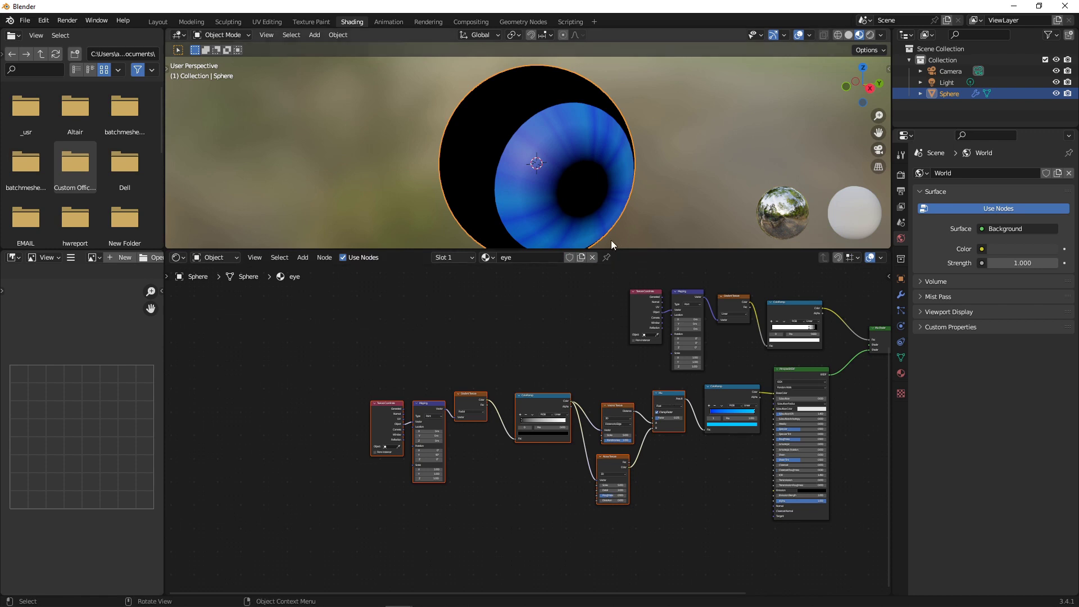
Step: Move all iris and pupil nodes with their Mix Shader further down, clearing space below the iris mask nodes
scroll(571, 217, "down", 2)
middle_click_drag(511, 154, 494, 119)
scroll(764, 390, "down", 1)
middle_click_drag(764, 390, 520, 391)
scroll(559, 315, "up", 1)
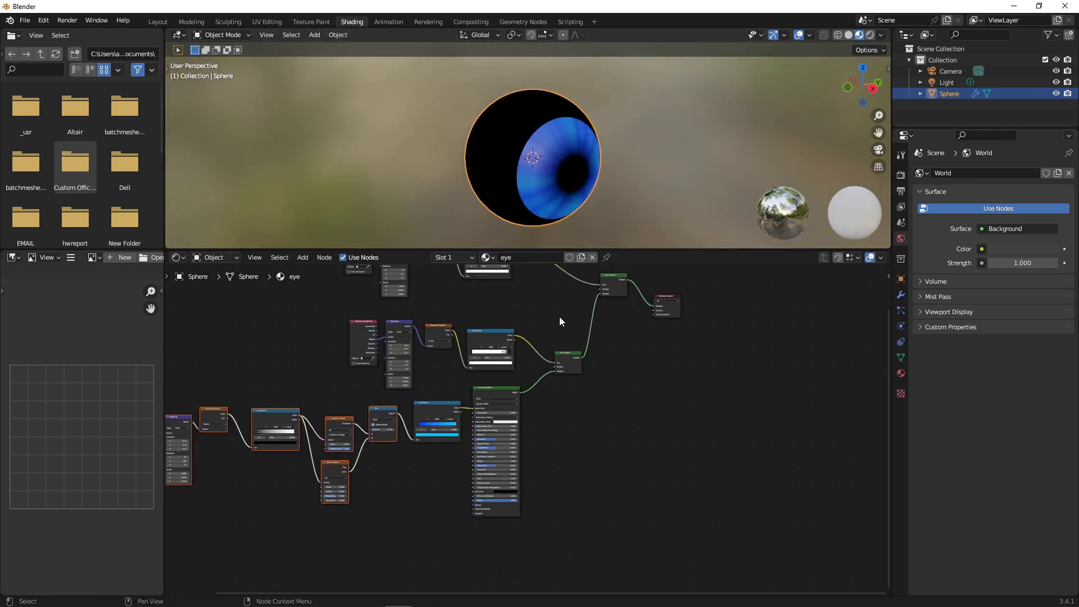
scroll(278, 319, "down", 2)
left_click_drag(210, 355, 602, 490)
key("g")
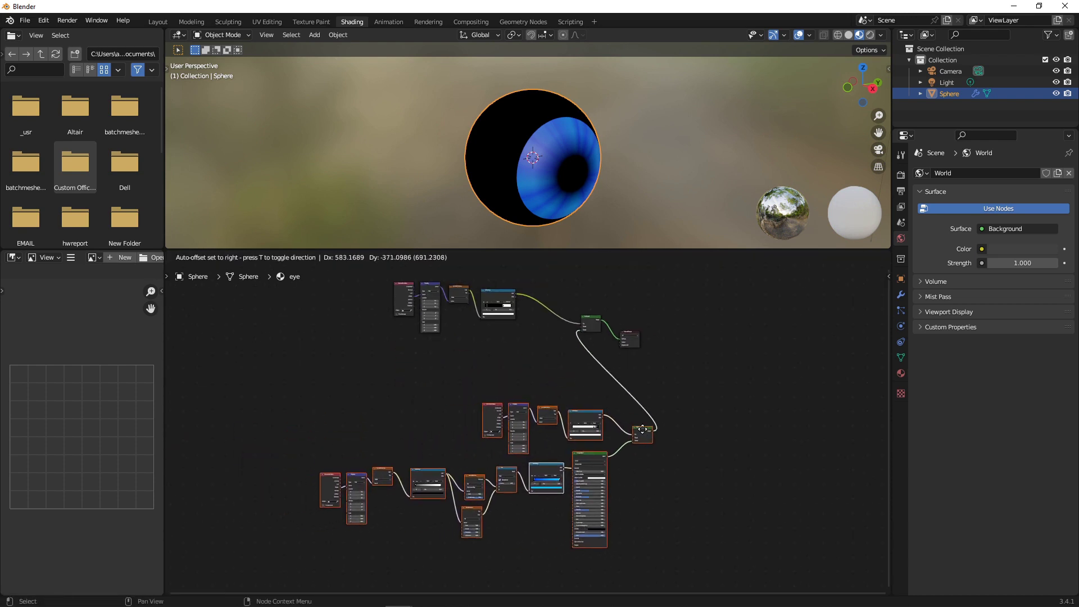
left_click(556, 475)
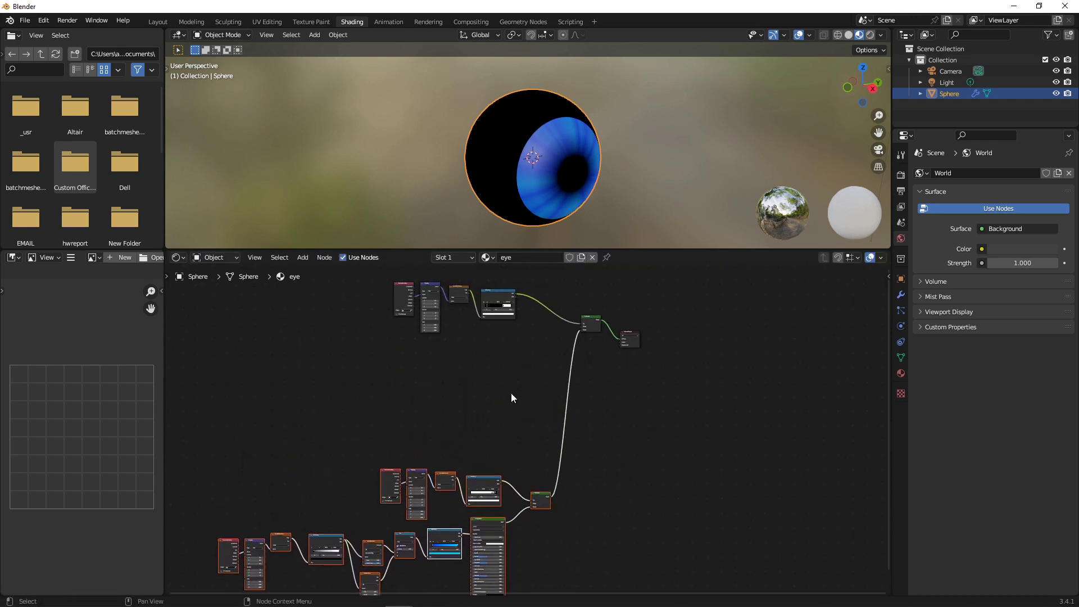
scroll(511, 393, "up", 2)
left_click(497, 372)
Step: Add a second Principled BSDF below the iris mask and connect it to the final Mix Shader's first shader input
middle_click_drag(499, 312, 581, 425)
scroll(557, 392, "up", 4)
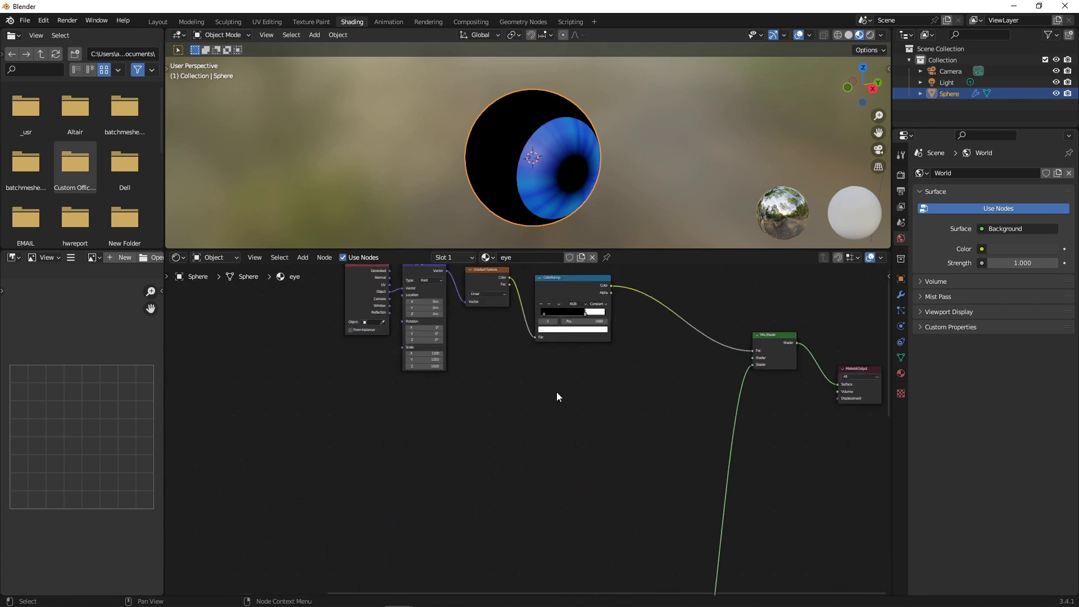
key("shift+a")
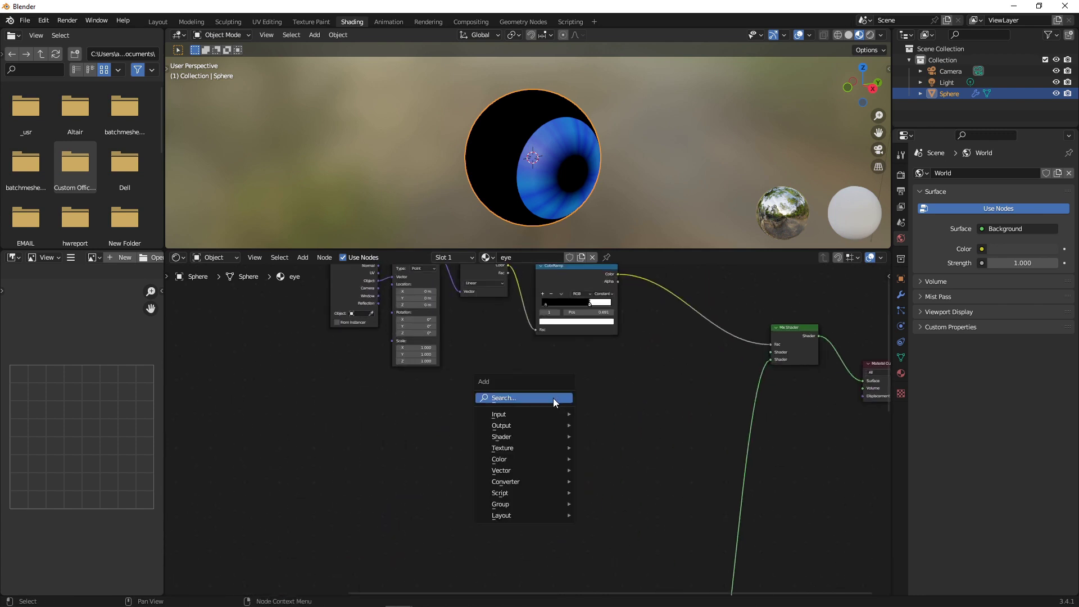
left_click(554, 398)
type("P")
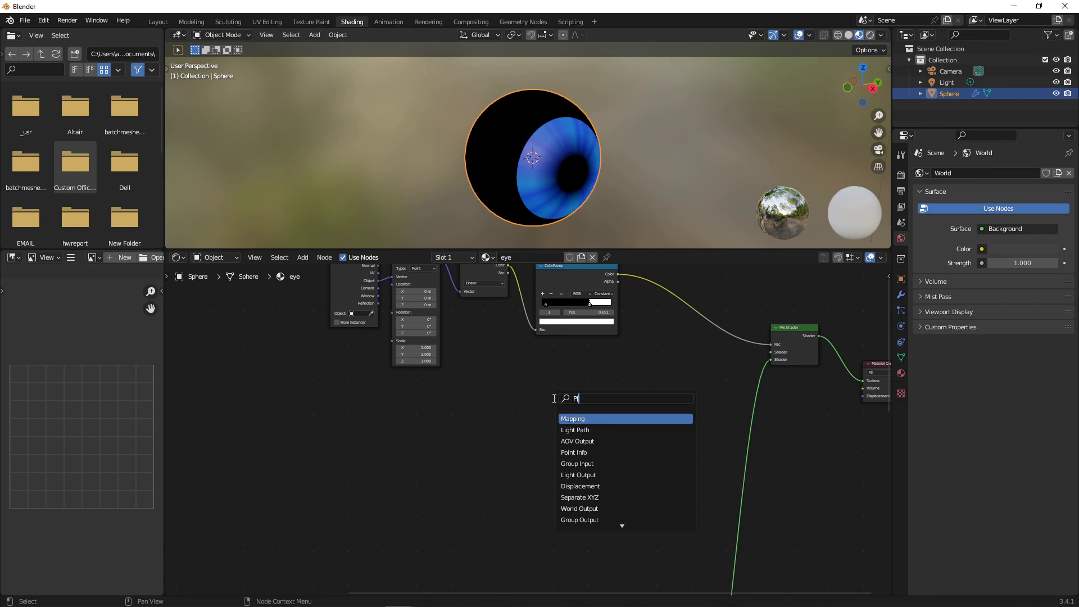
type("RINC")
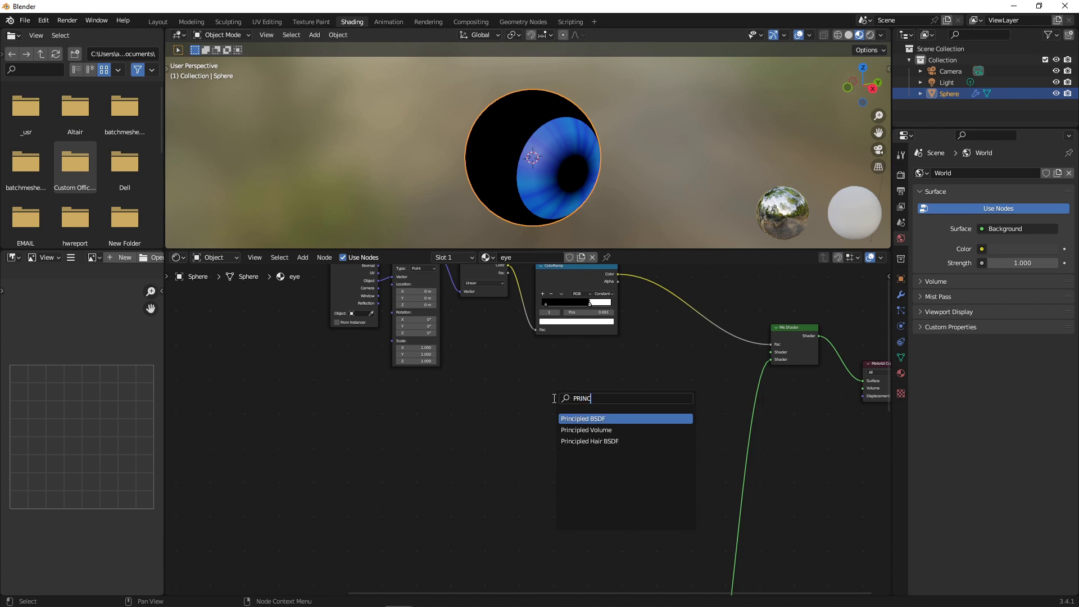
key("Return")
left_click(554, 398)
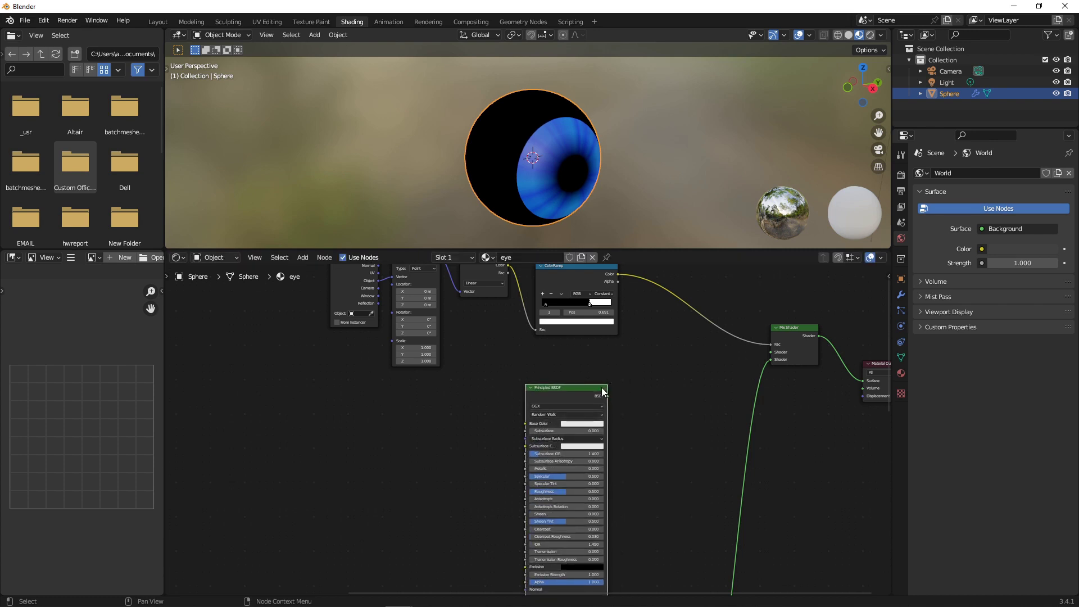
left_click_drag(609, 397, 773, 351)
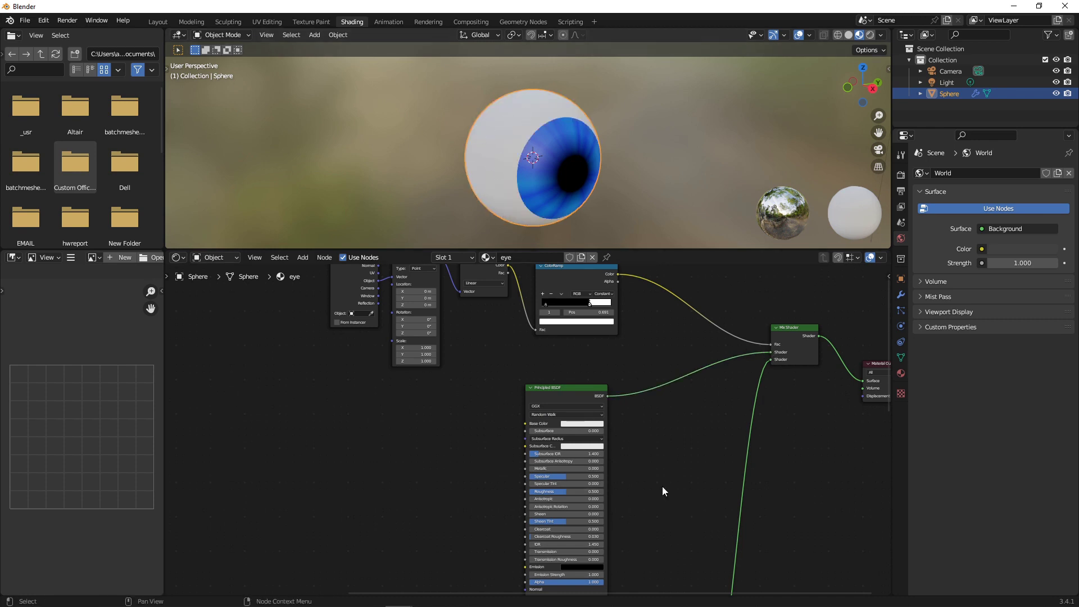
Step: Add a Voronoi Texture and connect its Color output to the new Principled BSDF's Base Color
scroll(602, 454, "up", 4)
middle_click_drag(602, 455, 653, 394)
scroll(653, 394, "down", 3)
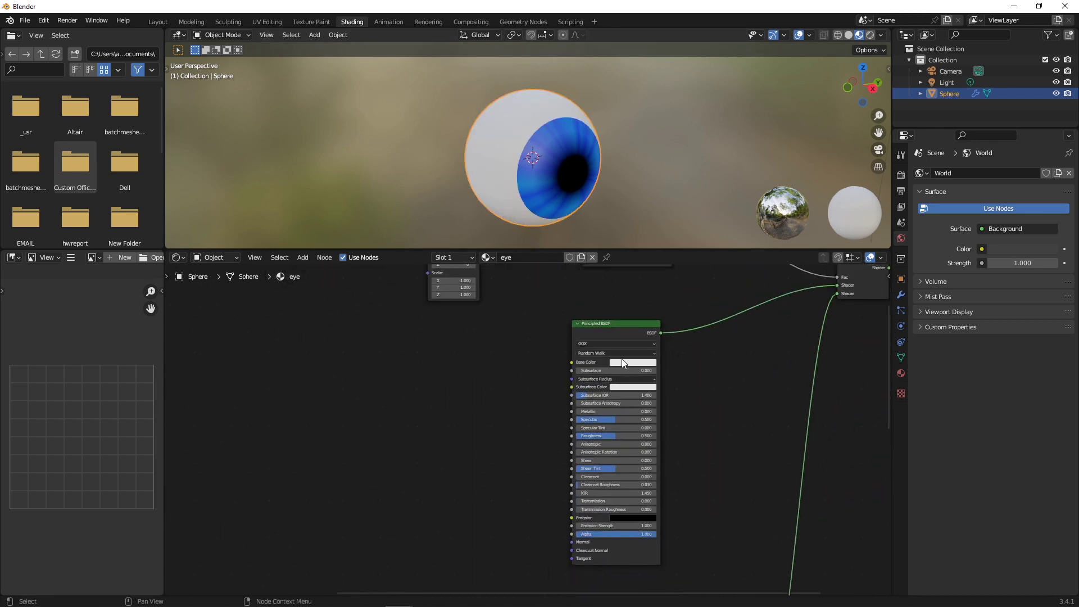
key("shift+a")
left_click(474, 403)
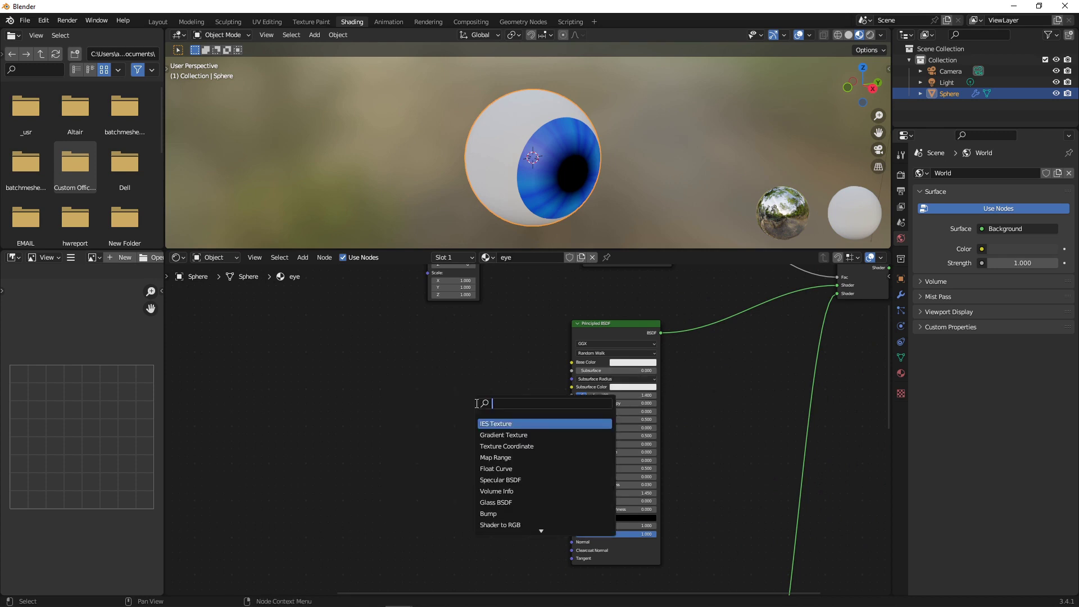
type("VOR")
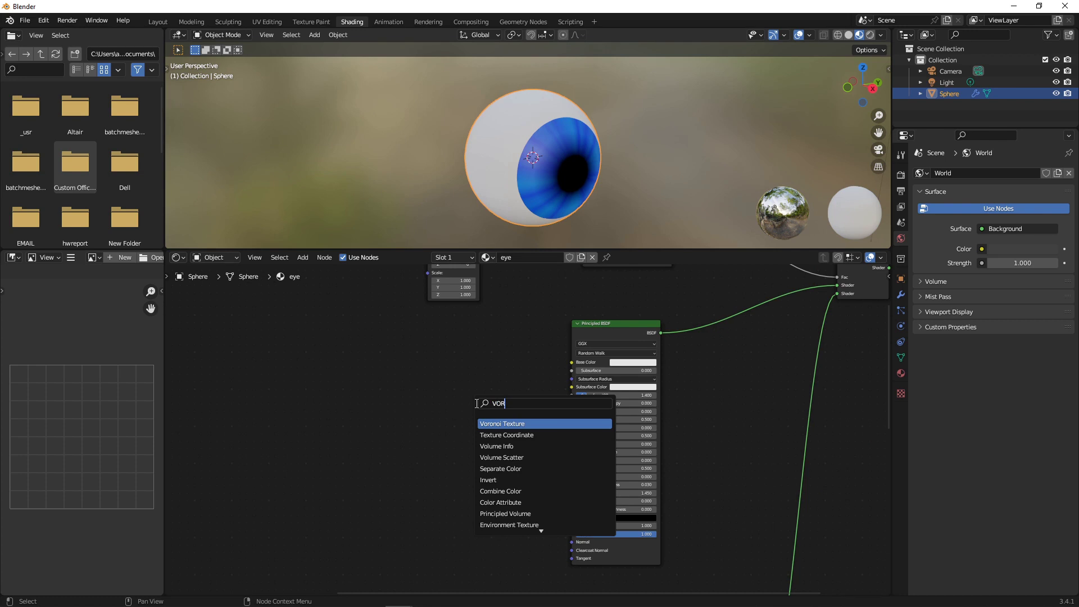
left_click(500, 424)
left_click(459, 432)
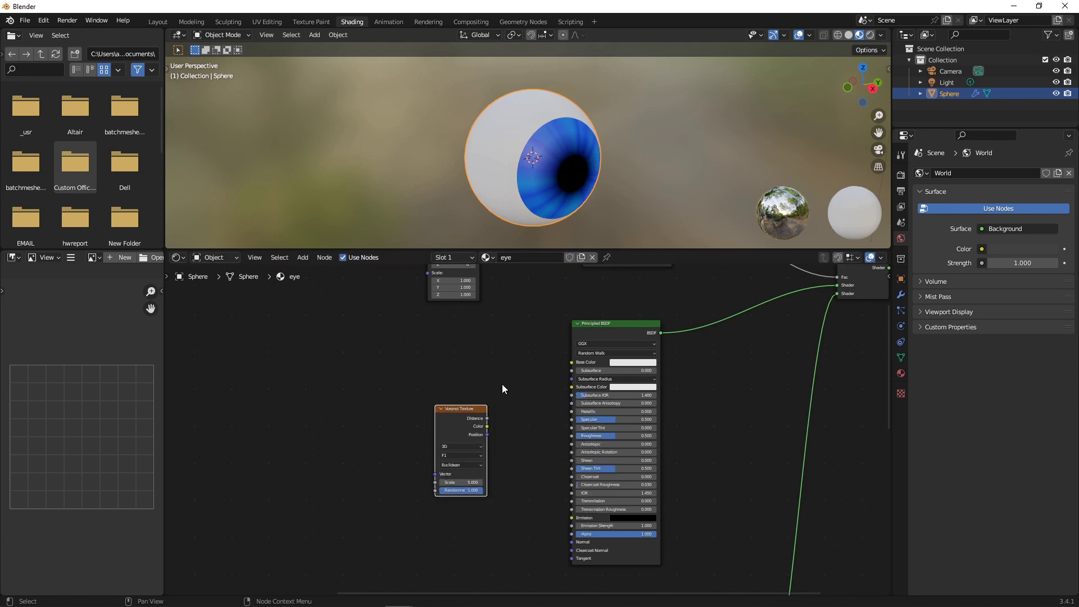
left_click_drag(487, 427, 520, 387)
left_click(501, 386)
scroll(511, 404, "up", 5)
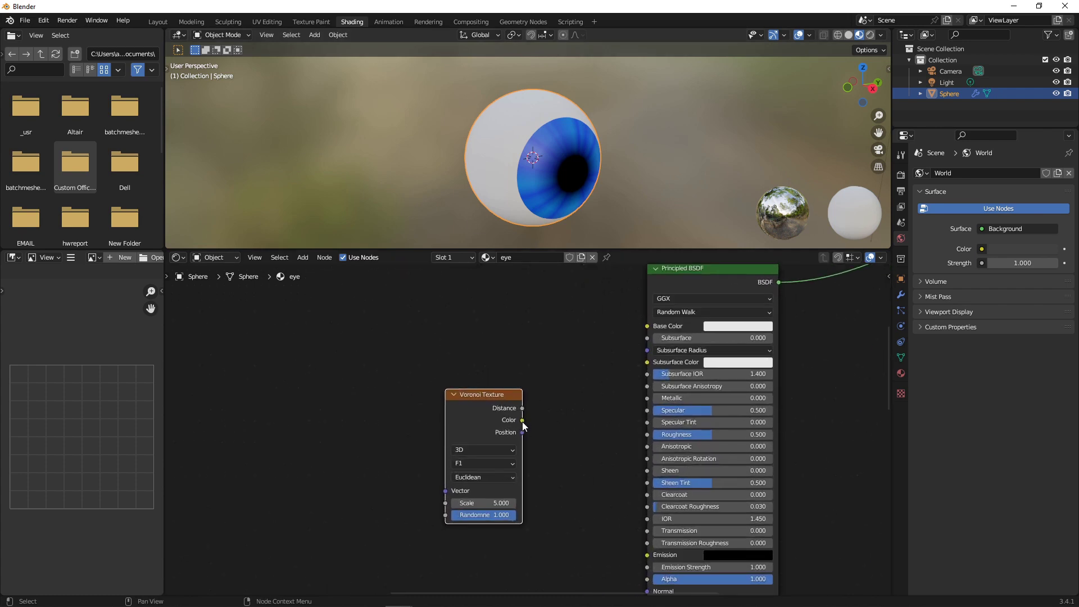
left_click_drag(522, 420, 647, 327)
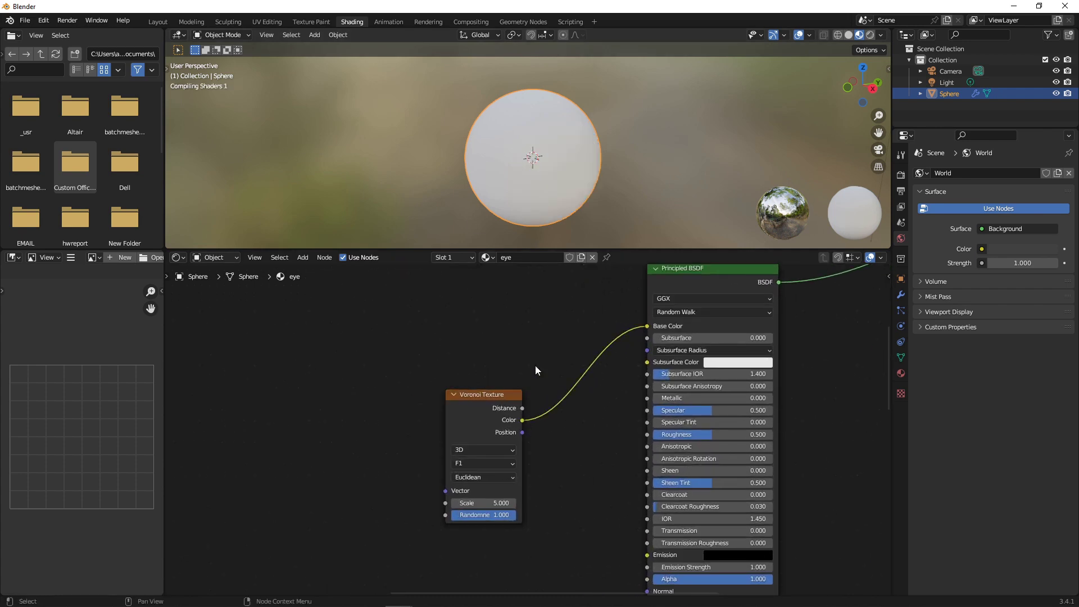
Step: Set the new Voronoi Texture to Distance to Edge and connect its Distance output to the Base Color
left_click(493, 461)
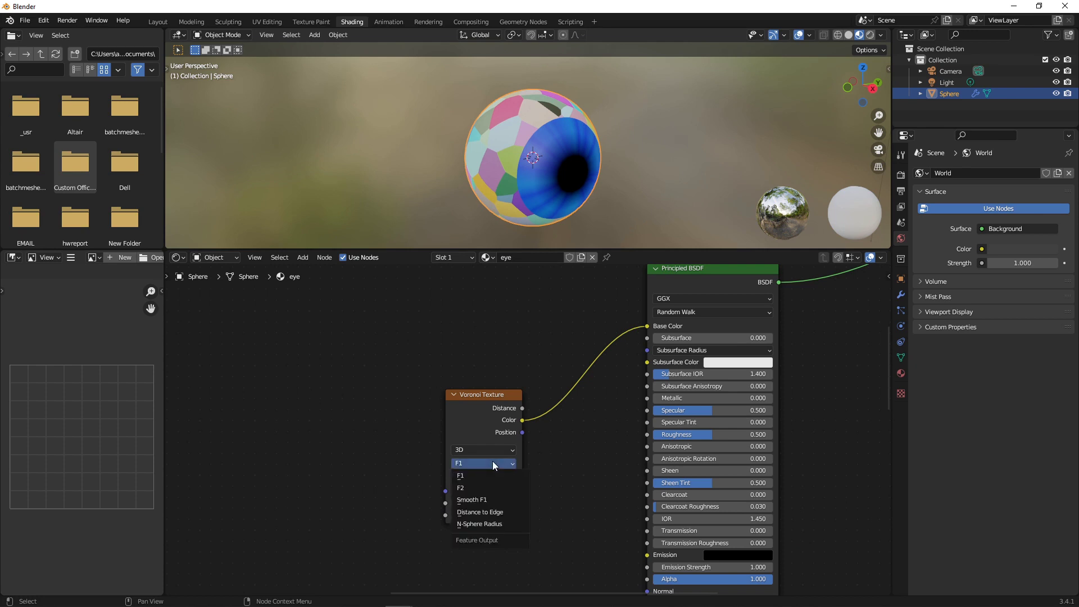
left_click(494, 514)
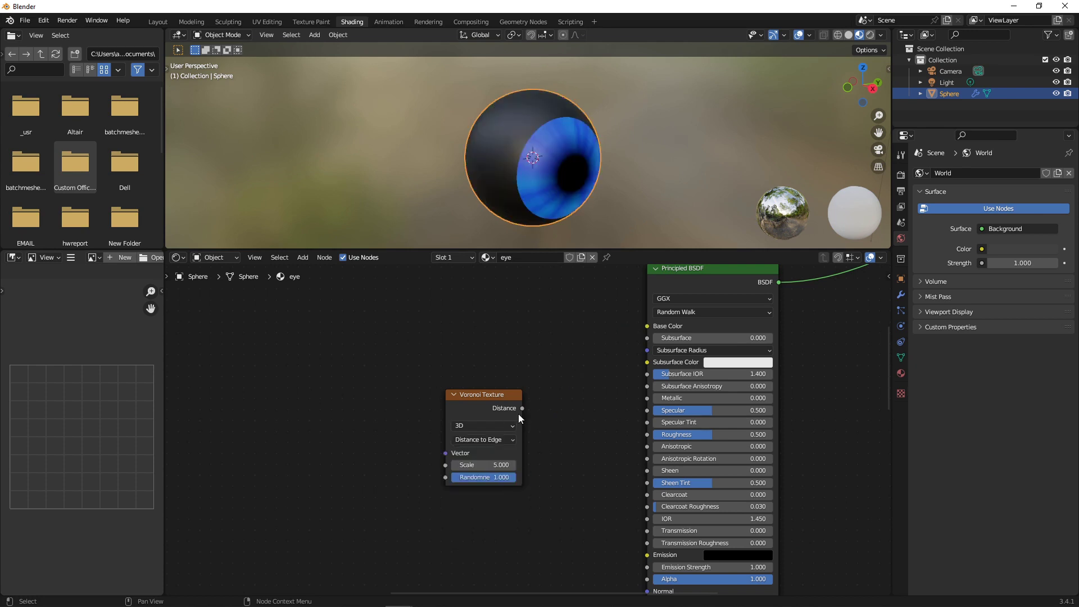
left_click_drag(522, 408, 647, 327)
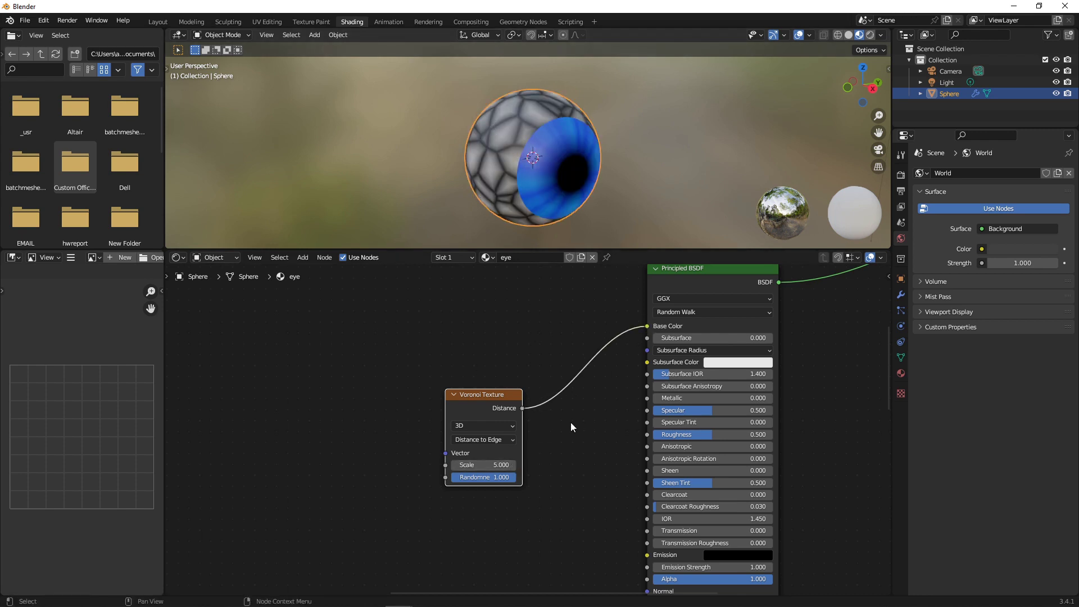
Step: Shift the Voronoi Texture away from the Principled BSDF and add a Noise Texture in front of it
left_click_drag(486, 398, 440, 402)
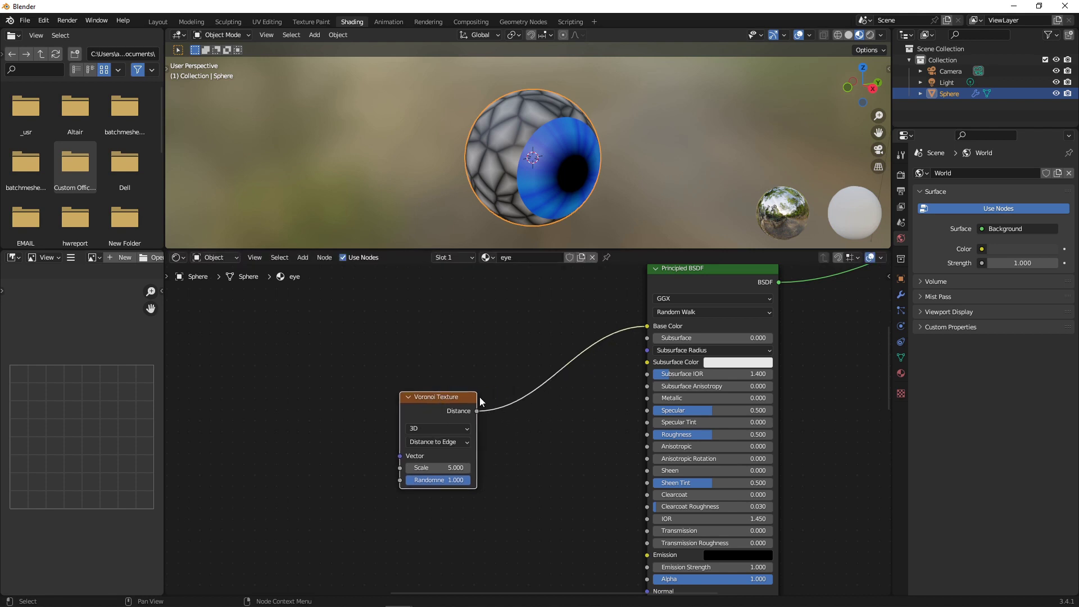
left_click(507, 413)
left_click(438, 401)
left_click(319, 413)
key("shift+a")
left_click(320, 413)
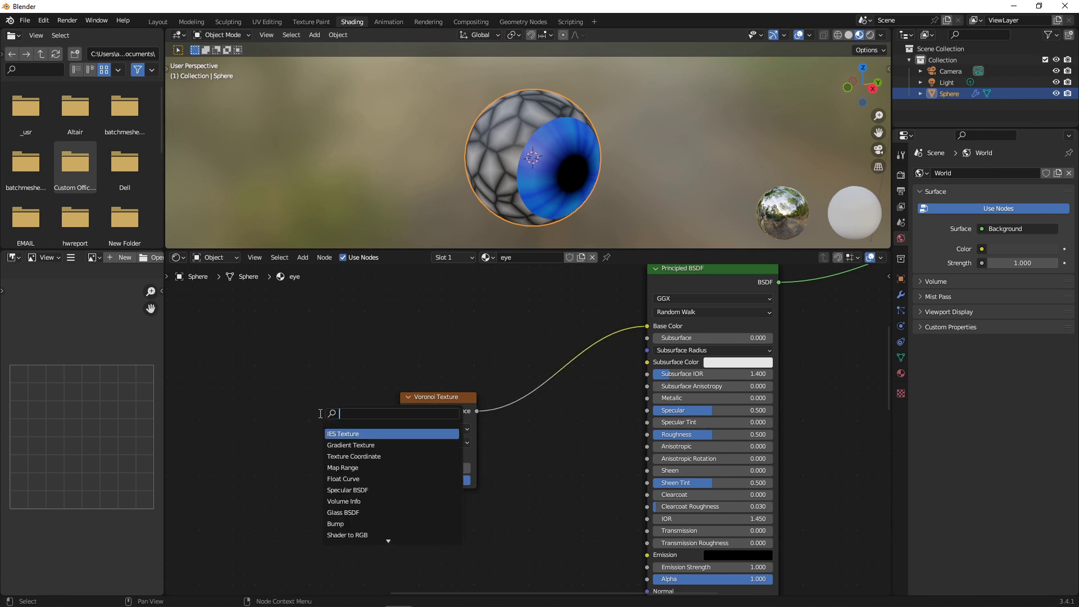
type("noise")
key("Return")
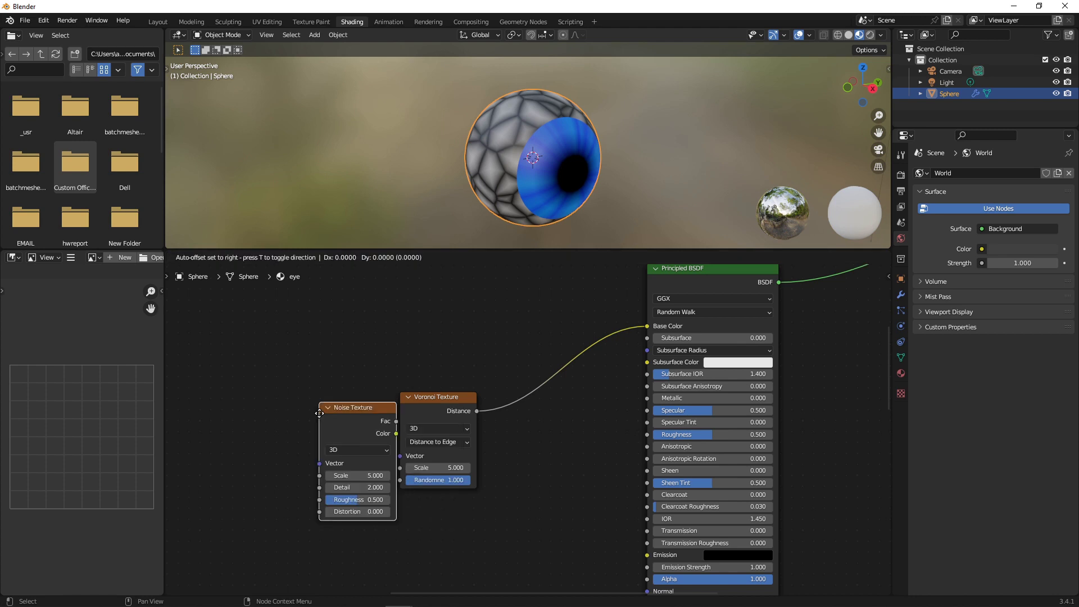
left_click(280, 405)
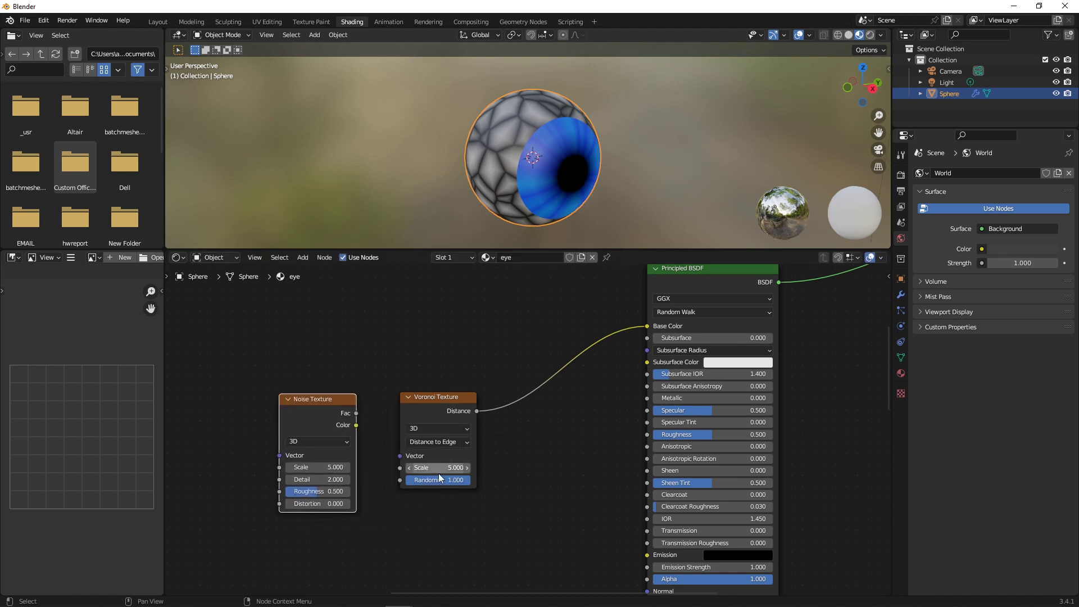
Step: Connect the Noise Texture's Fac output to the Voronoi's Randomness and set the Voronoi scale to 2.600
left_click_drag(440, 478, 405, 480)
left_click_drag(355, 415, 404, 481)
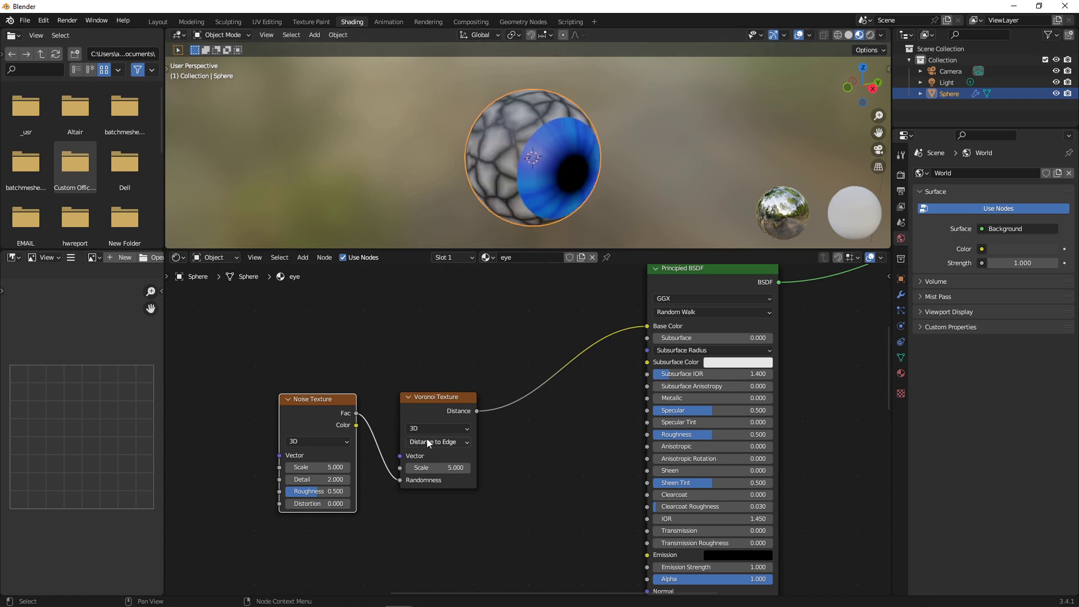
left_click_drag(430, 469, 376, 469)
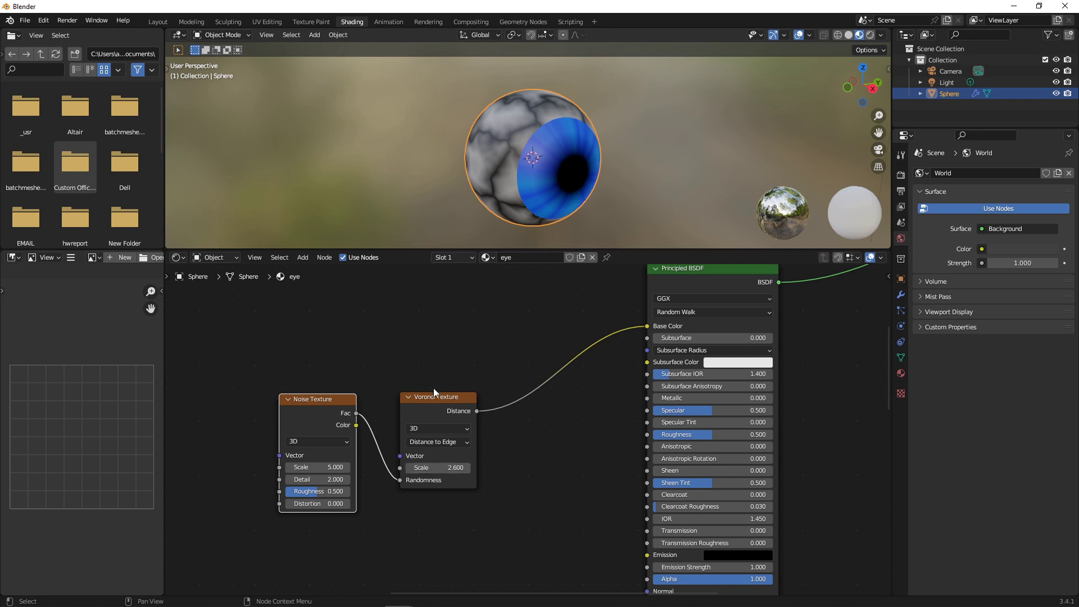
Step: Add Texture Coordinate and Mapping nodes to the new Noise Texture, feeding the mapping from the Object output
middle_click_drag(404, 385, 459, 360)
scroll(458, 360, "up", 1)
scroll(633, 375, "down", 3)
middle_click_drag(660, 367, 552, 430)
left_click(473, 407)
left_click(324, 444)
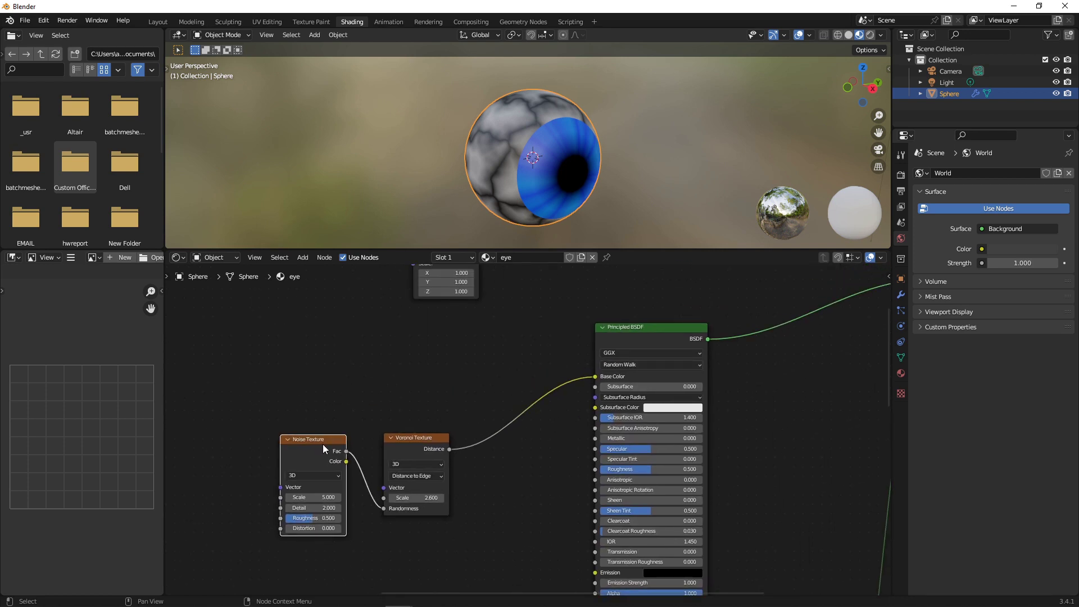
key("ctrl")
key("ctrl+t")
scroll(358, 417, "down", 3)
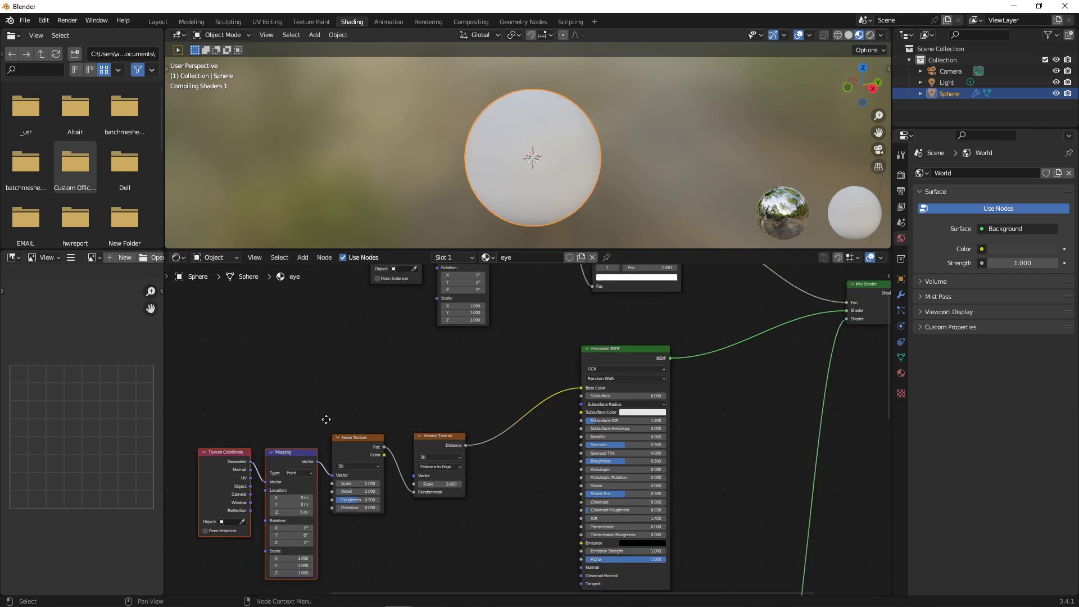
middle_click_drag(324, 417, 466, 367)
scroll(451, 393, "up", 5)
left_click_drag(329, 434, 351, 427)
scroll(589, 380, "down", 1)
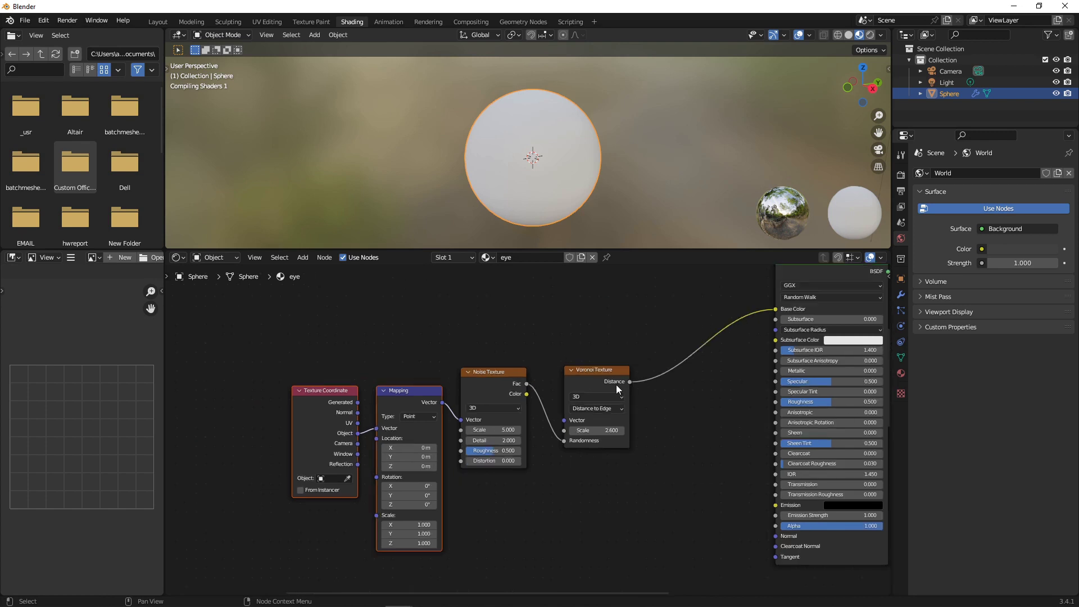
Step: Insert a ColorRamp between the Voronoi Texture and the Base Color, and set the Voronoi scale to 5.400
key("shift+a")
left_click(717, 360)
type("c")
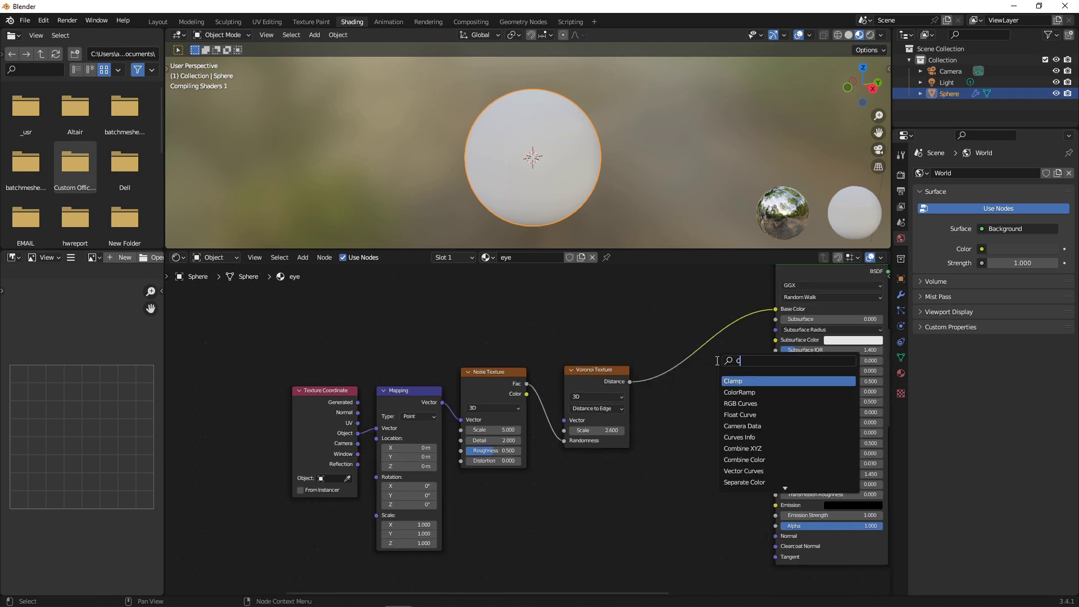
type("OLOR")
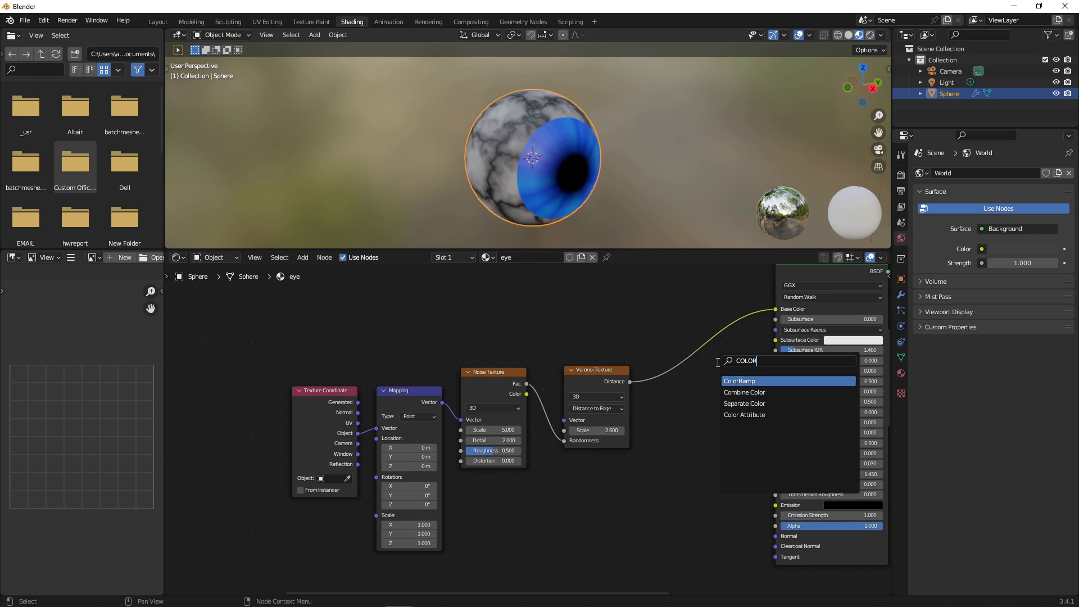
key("Return")
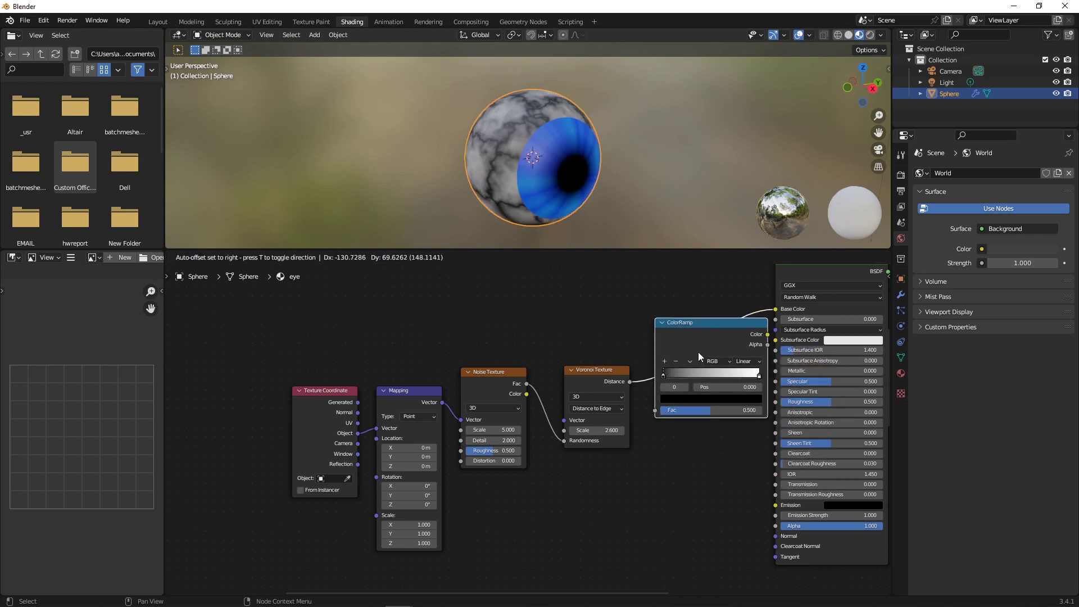
left_click(711, 352)
left_click_drag(601, 381, 603, 370)
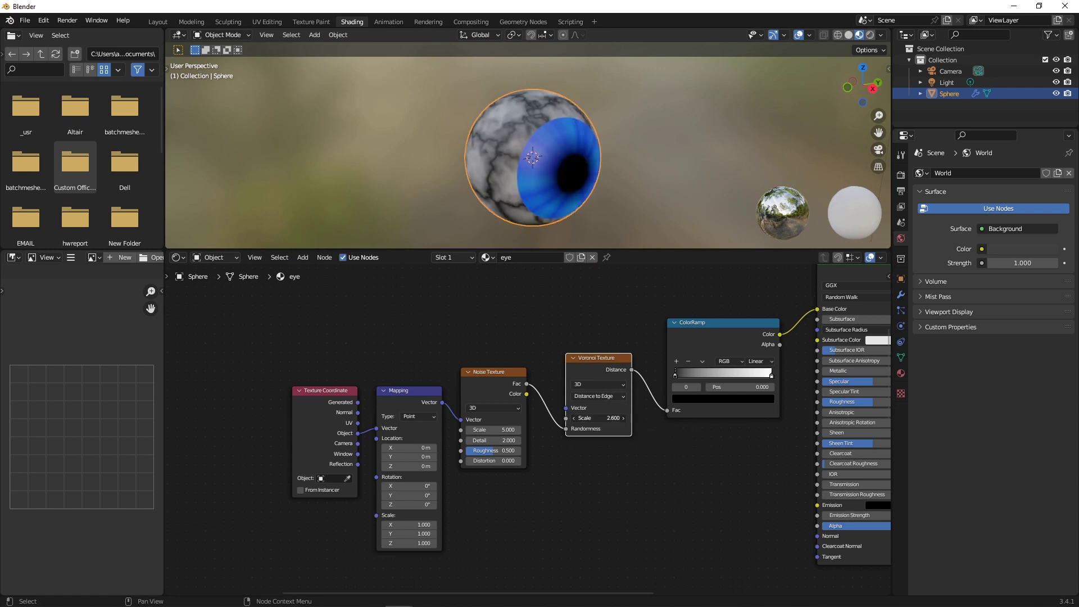
mouse_move(608, 419)
left_mouse_down()
mouse_move(648, 419)
mouse_move(602, 423)
left_mouse_up()
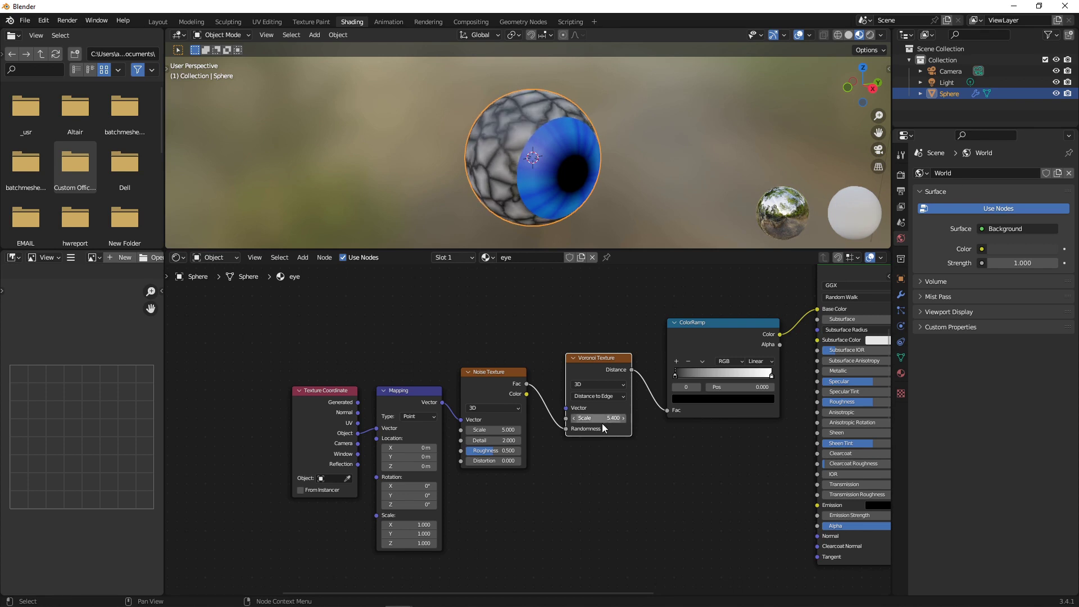
Step: Change the black stop of the vein ColorRamp to a bright orange-red
scroll(693, 439, "down", 1)
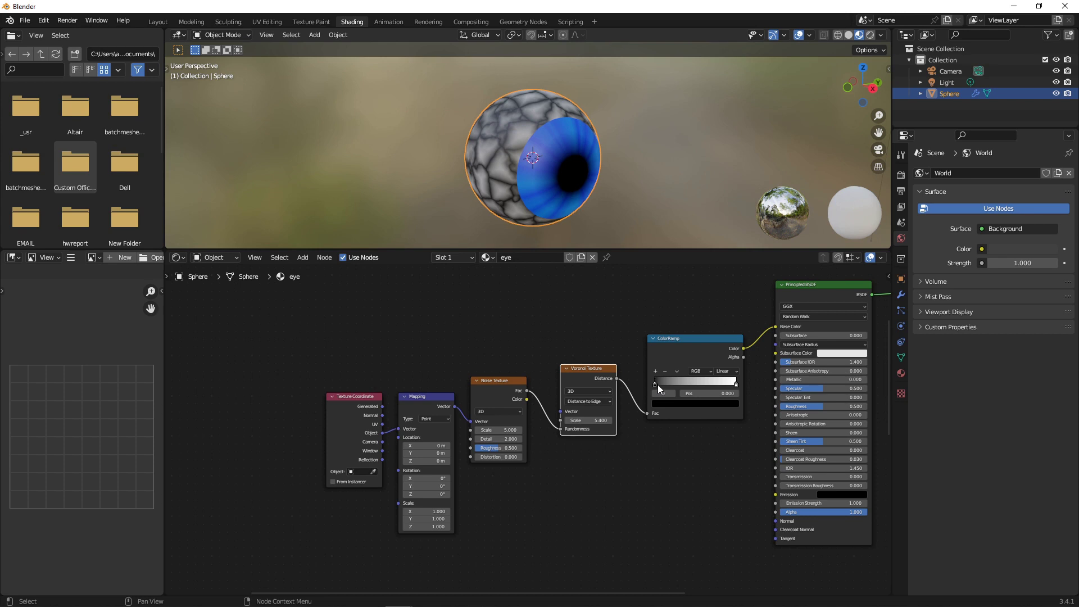
left_click(670, 402)
left_click_drag(720, 326, 720, 288)
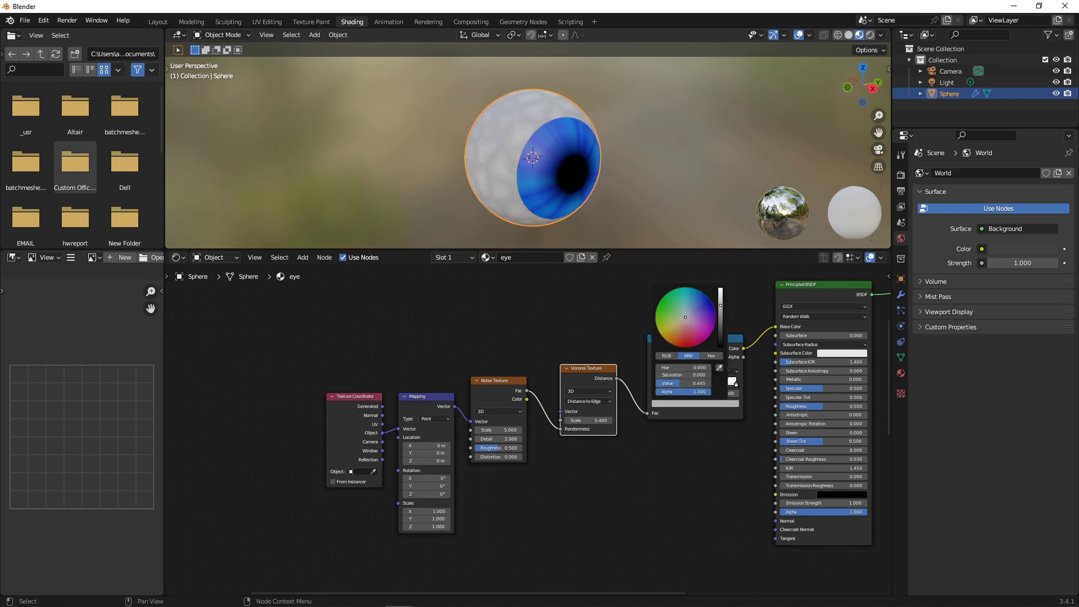
left_click_drag(684, 340, 684, 343)
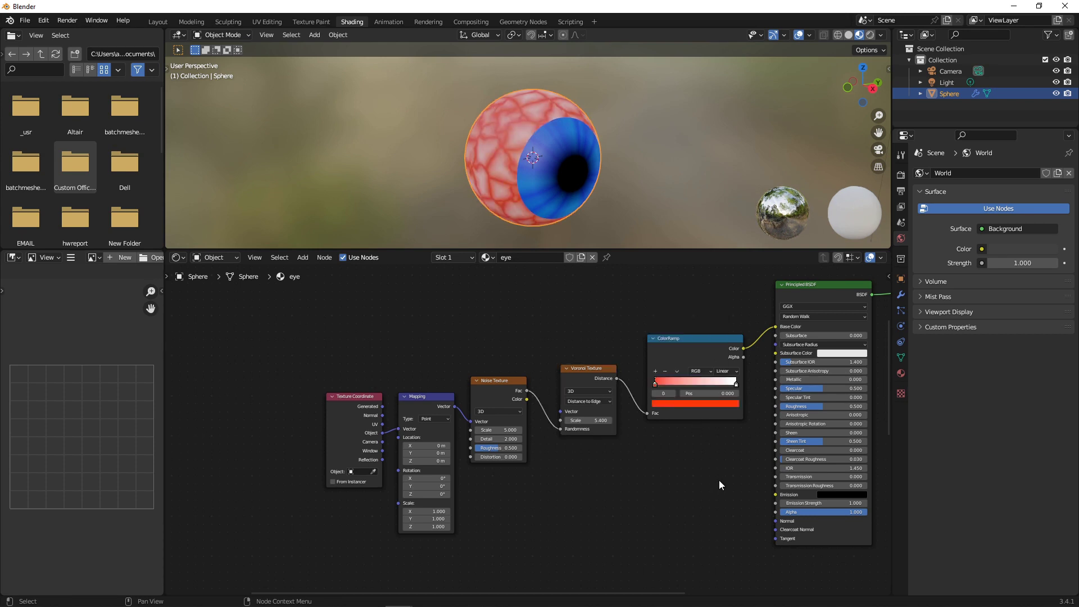
Step: Move the vein ColorRamp's white stop to 0.150 and shift the whole vein node chain away from the Principled BSDF
scroll(555, 203, "up", 3)
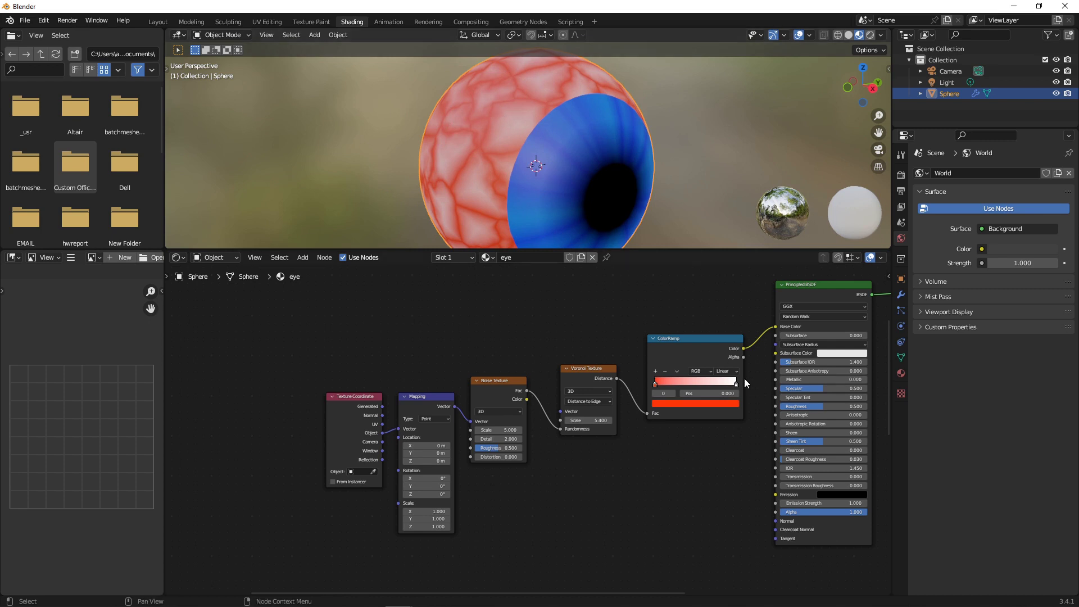
left_click_drag(733, 384, 661, 387)
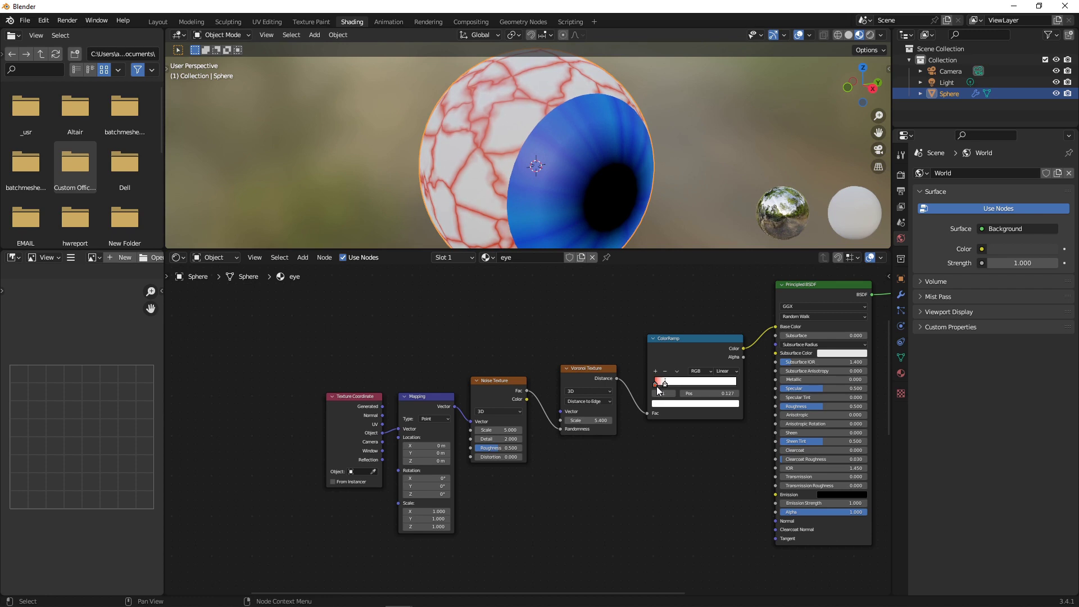
mouse_move(656, 387)
left_mouse_down()
mouse_move(669, 392)
mouse_move(660, 396)
left_mouse_up()
left_click_drag(318, 337, 732, 497)
left_click_drag(684, 355, 620, 330)
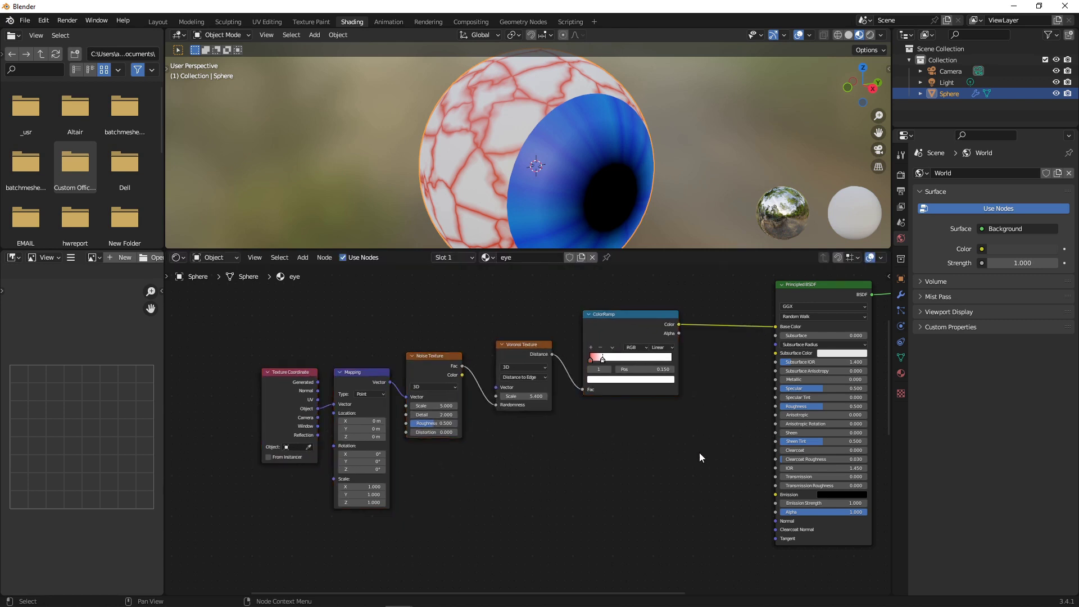
Step: Add a Bump node, feeding the vein ColorRamp's Color into its Height and its Normal into the Principled BSDF's Normal
key("shift+a")
left_click(672, 424)
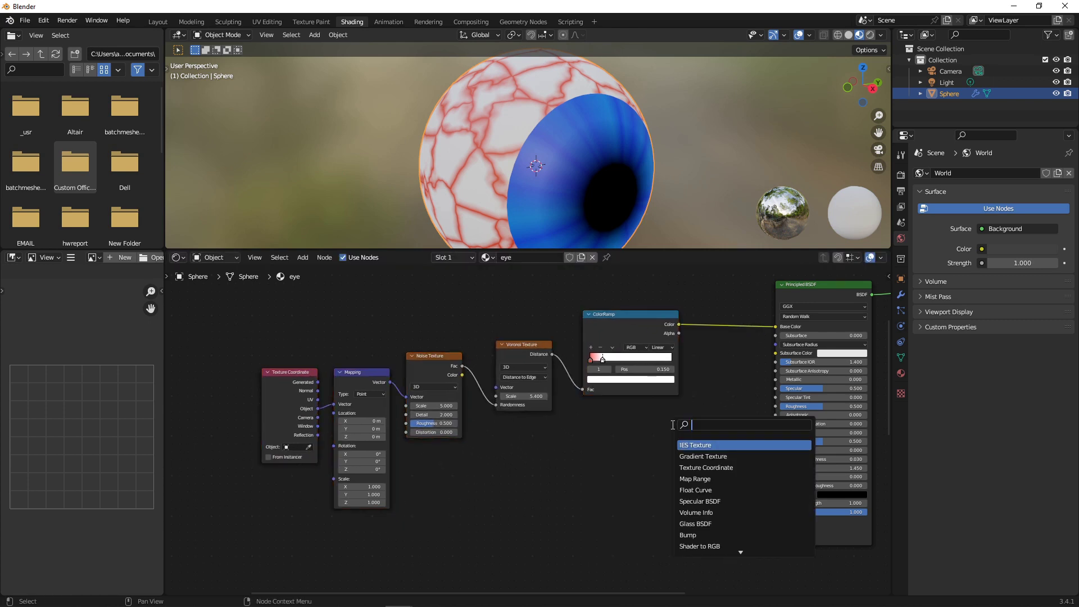
type("bump")
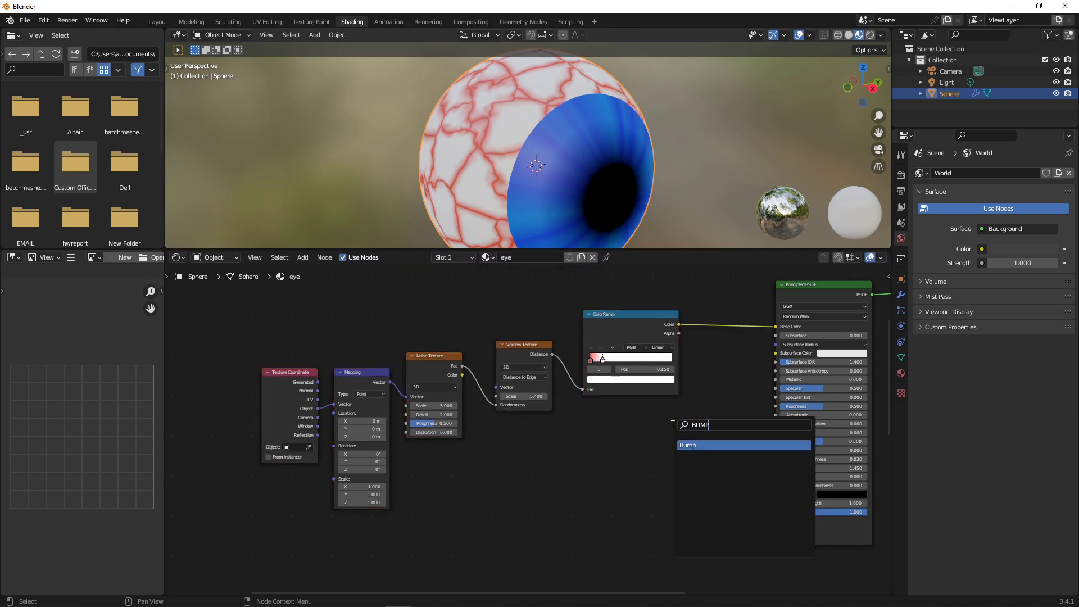
key("Return")
left_click(672, 424)
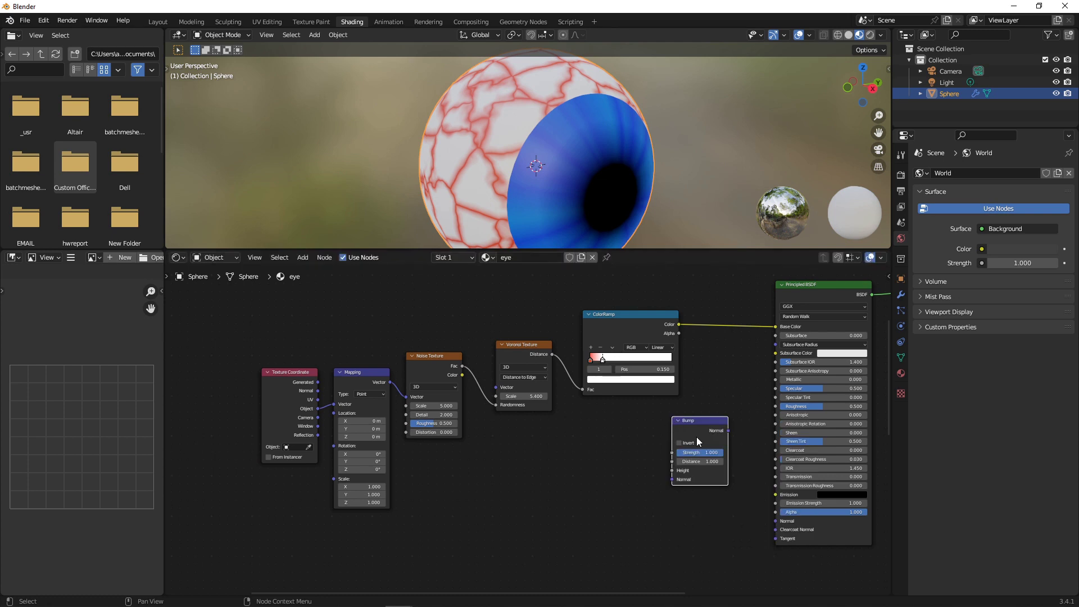
left_click_drag(729, 431, 777, 521)
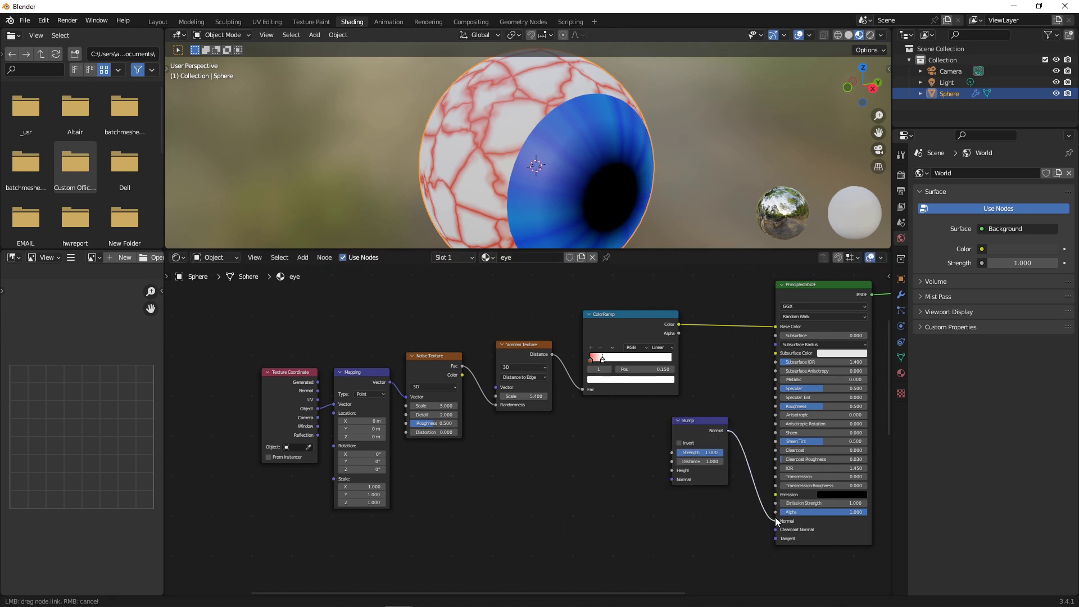
left_click_drag(679, 324, 670, 469)
left_click_drag(687, 421, 716, 366)
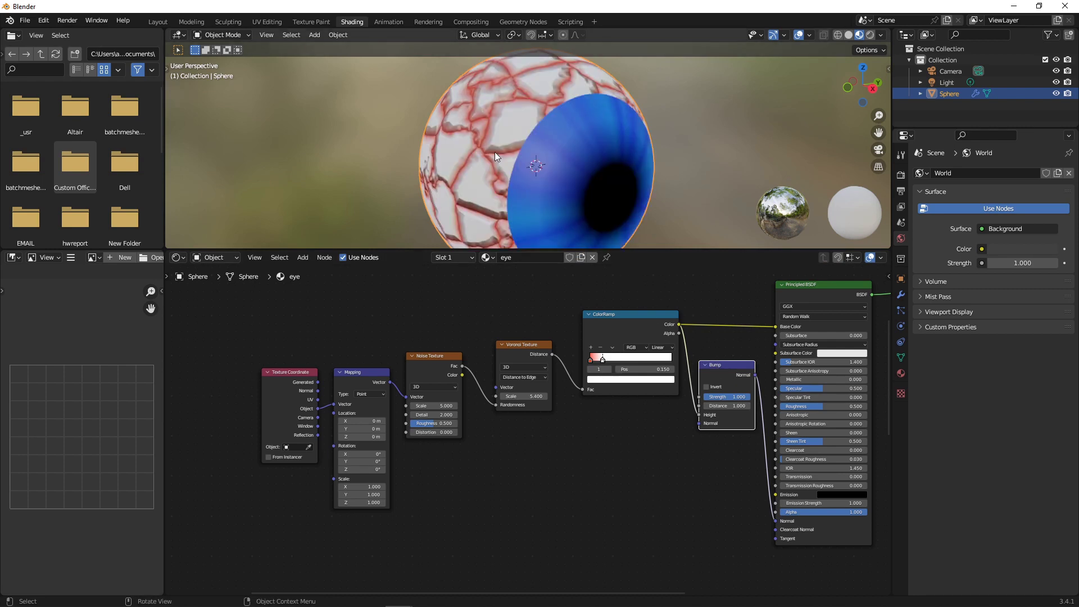
Step: Invert the Bump node and lower its strength
left_click(707, 386)
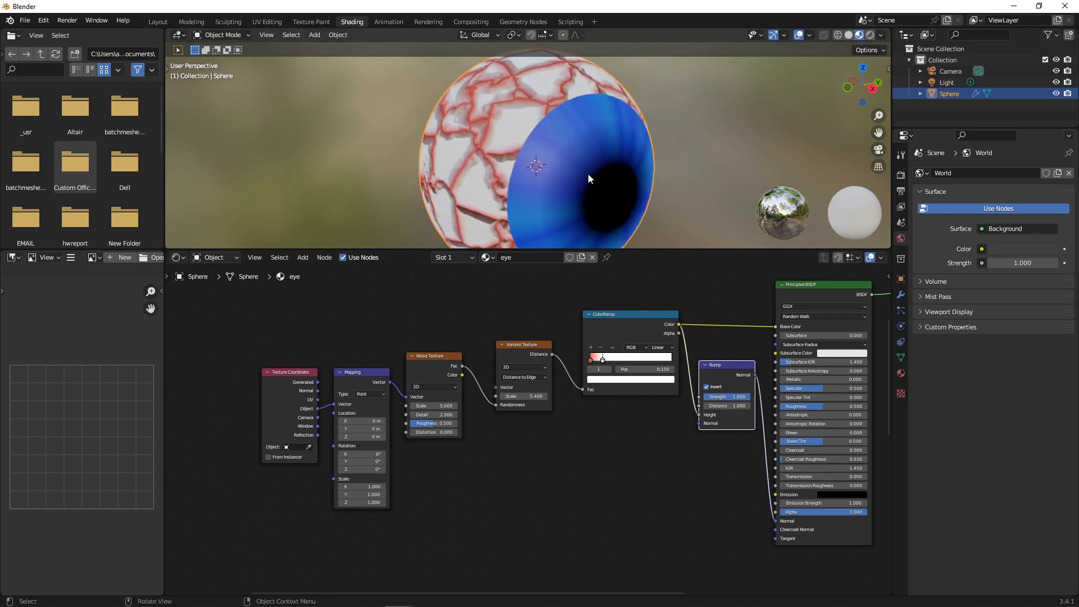
scroll(748, 390, "up", 1)
mouse_move(749, 391)
left_mouse_down()
mouse_move(700, 390)
mouse_move(723, 390)
left_mouse_up()
Step: Examine the complete eye node tree, from the vein branch to the iris and pupil mask branches, alongside the shaded eye
key("Home")
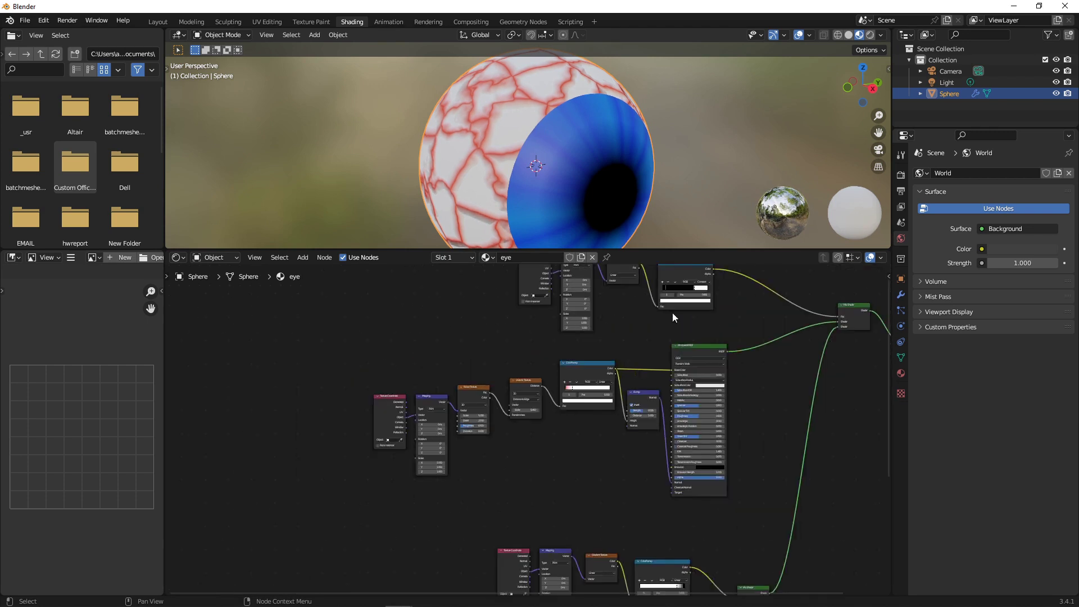
scroll(697, 337, "down", 3)
middle_click_drag(725, 383, 675, 369)
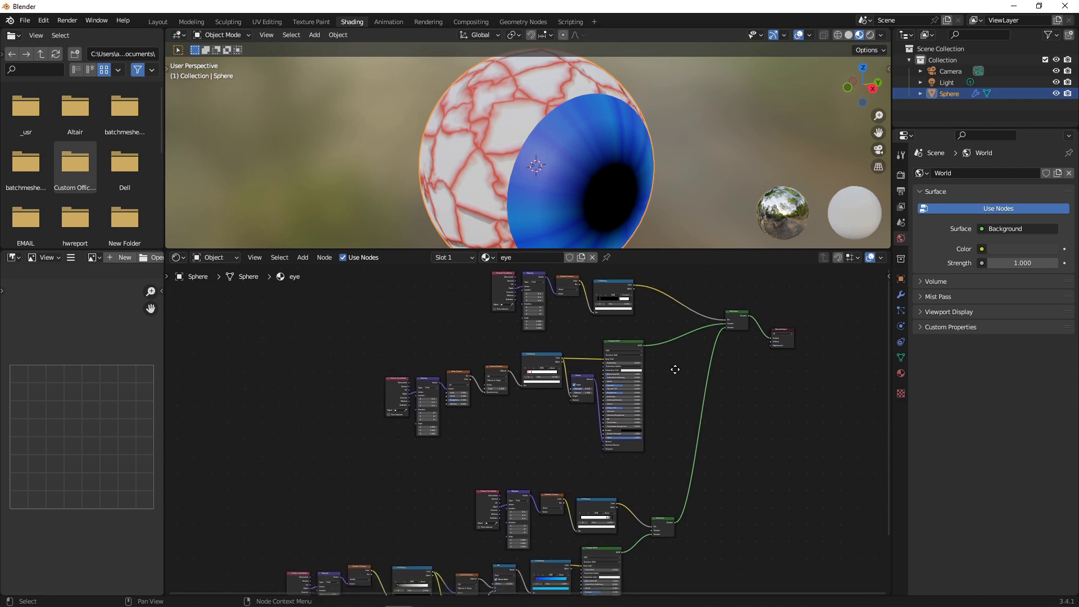
scroll(675, 369, "up", 1)
mouse_move(565, 160)
middle_mouse_down()
mouse_move(451, 146)
mouse_move(624, 164)
mouse_move(530, 154)
mouse_move(545, 185)
mouse_move(552, 170)
middle_mouse_up()
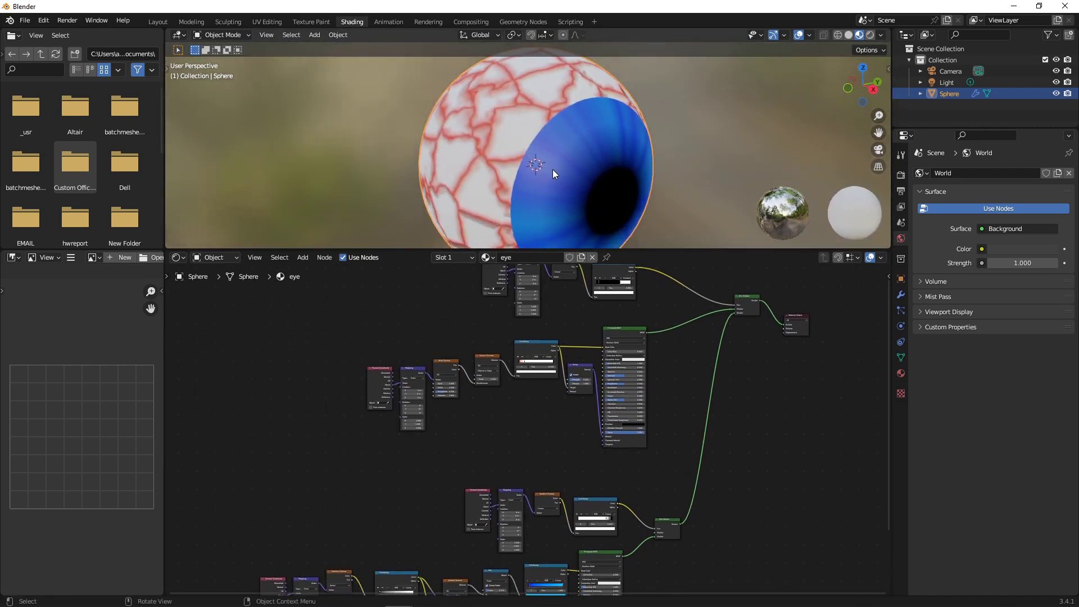
middle_click_drag(672, 397, 674, 327)
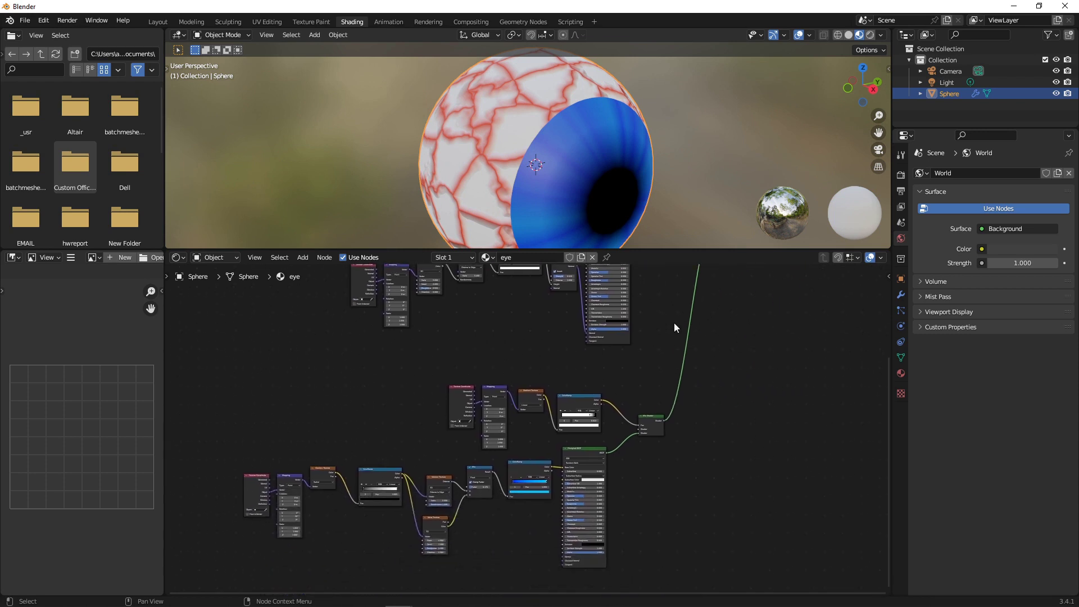
scroll(637, 341, "down", 1)
middle_click_drag(636, 326, 630, 363)
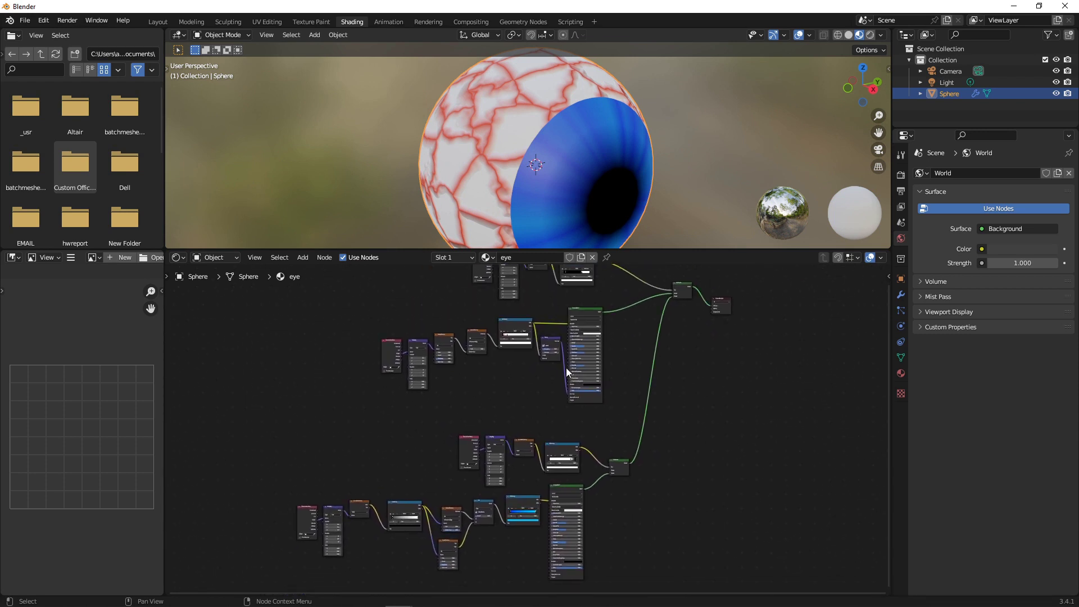
scroll(569, 428, "up", 3)
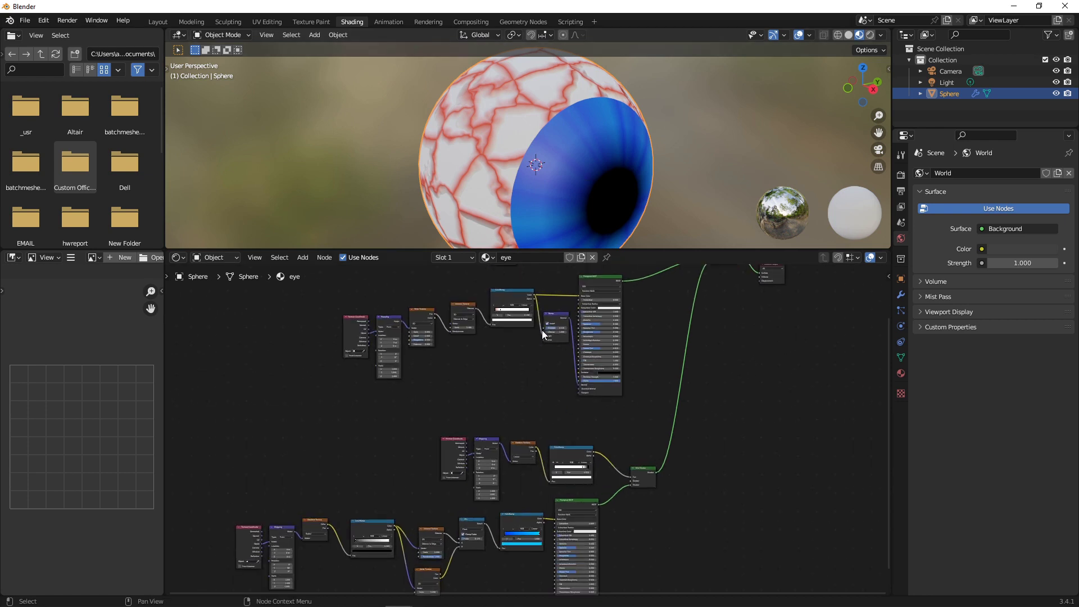
middle_click_drag(527, 355, 531, 407)
scroll(540, 400, "up", 2)
scroll(541, 398, "up", 1)
scroll(541, 397, "down", 2)
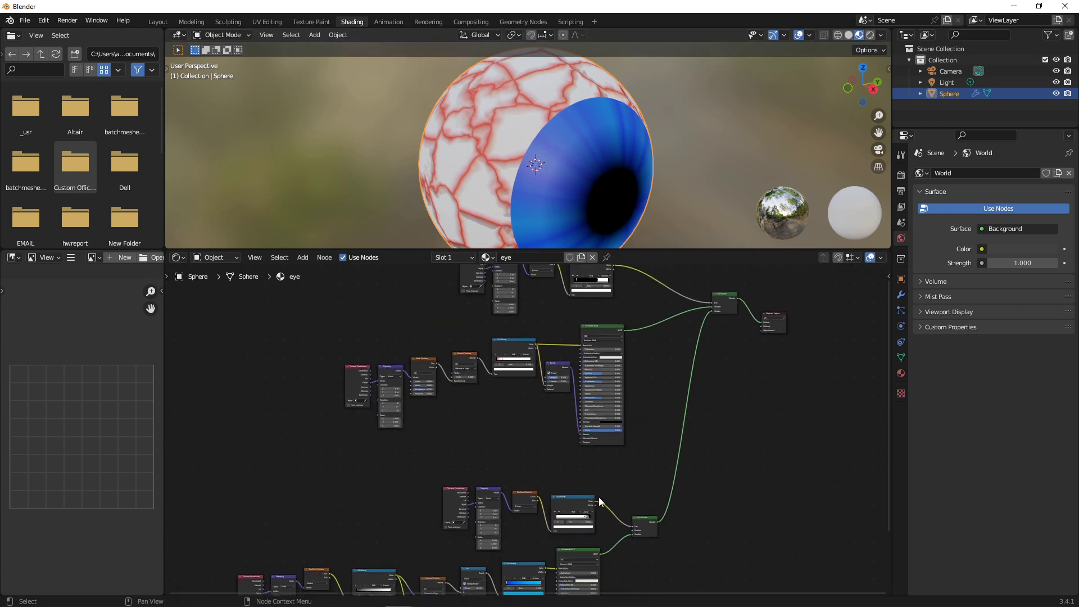
middle_click_drag(598, 500, 602, 407)
scroll(601, 407, "up", 2)
scroll(610, 460, "up", 1)
middle_click_drag(610, 461, 585, 363)
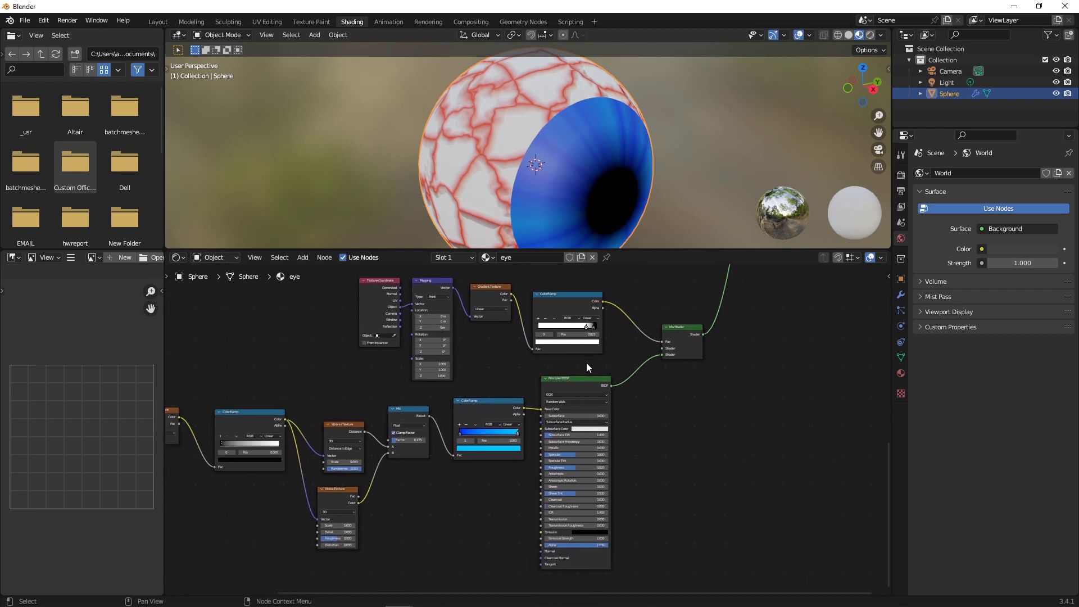
Step: Set the pupil mask ColorRamp's interpolation to B-Spline and move its white stop to 0.745
scroll(543, 293, "down", 6)
middle_click_drag(538, 283, 625, 337)
scroll(617, 386, "up", 9)
middle_click_drag(599, 402, 572, 390)
scroll(703, 349, "up", 1)
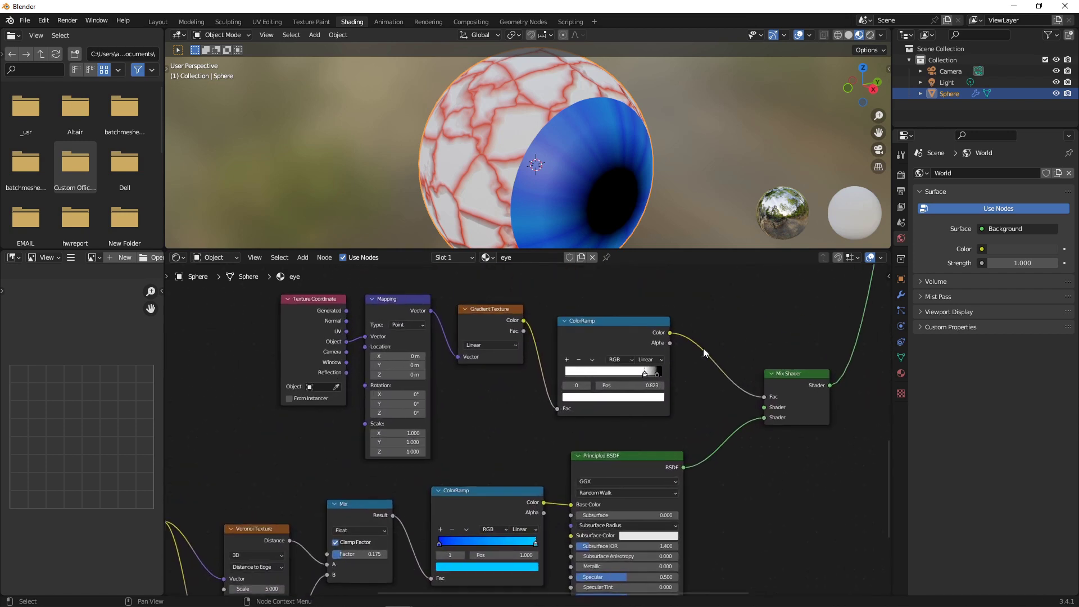
left_click(651, 359)
left_click(652, 402)
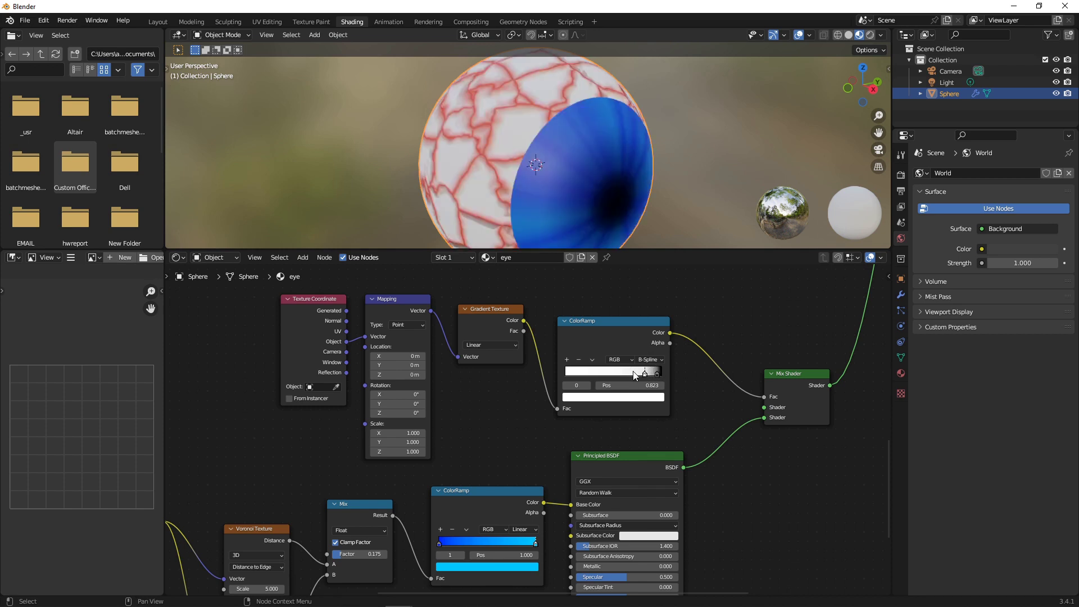
mouse_move(643, 371)
left_mouse_down()
mouse_move(624, 373)
mouse_move(637, 375)
left_mouse_up()
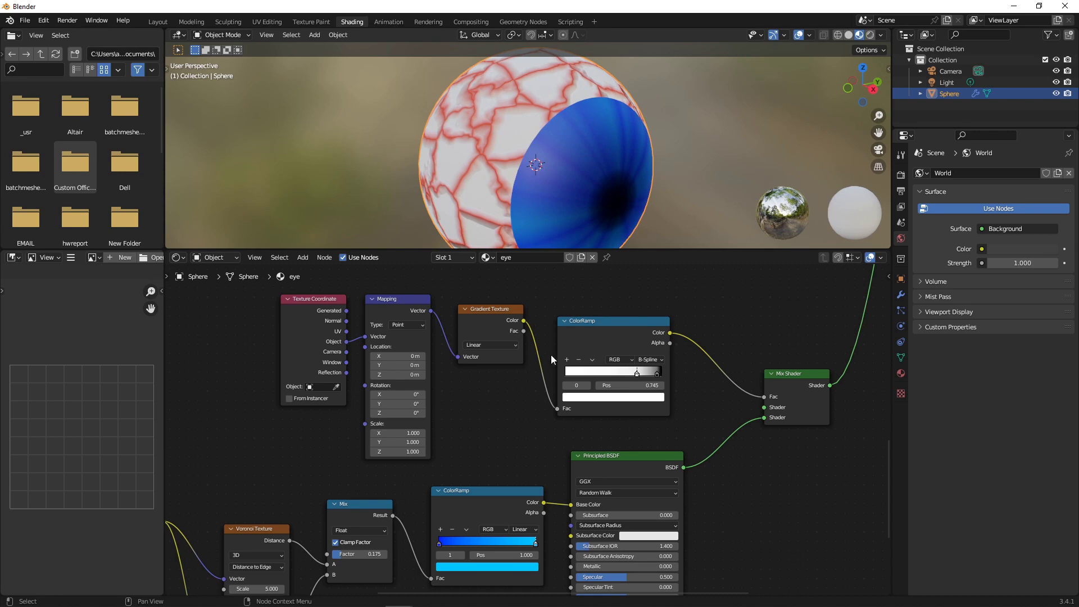
Step: Add two stops to the pupil mask ColorRamp and delete its original white stop
left_click(566, 360)
left_click(567, 360)
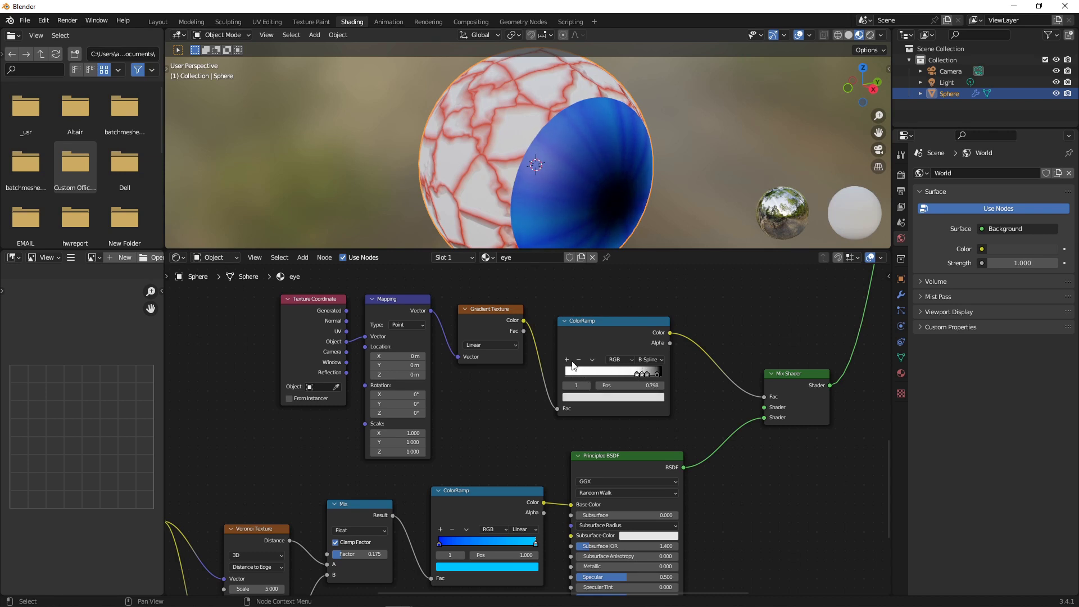
left_click_drag(638, 376, 627, 380)
left_click(580, 360)
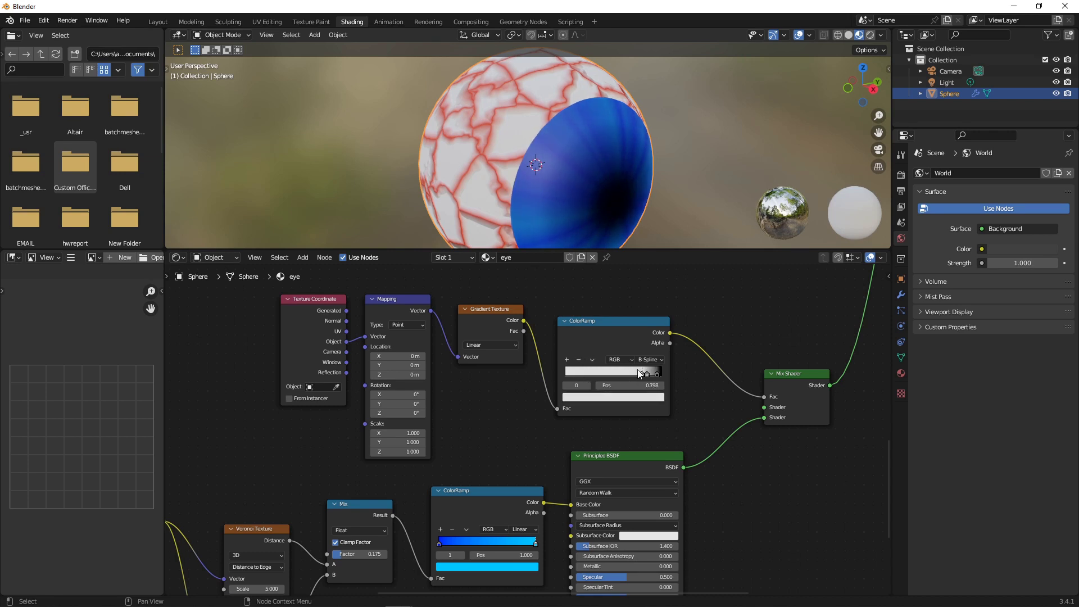
Step: Move the first stop of the pupil mask ColorRamp to 0.725 and darken it to nearly black
left_click_drag(633, 373, 634, 402)
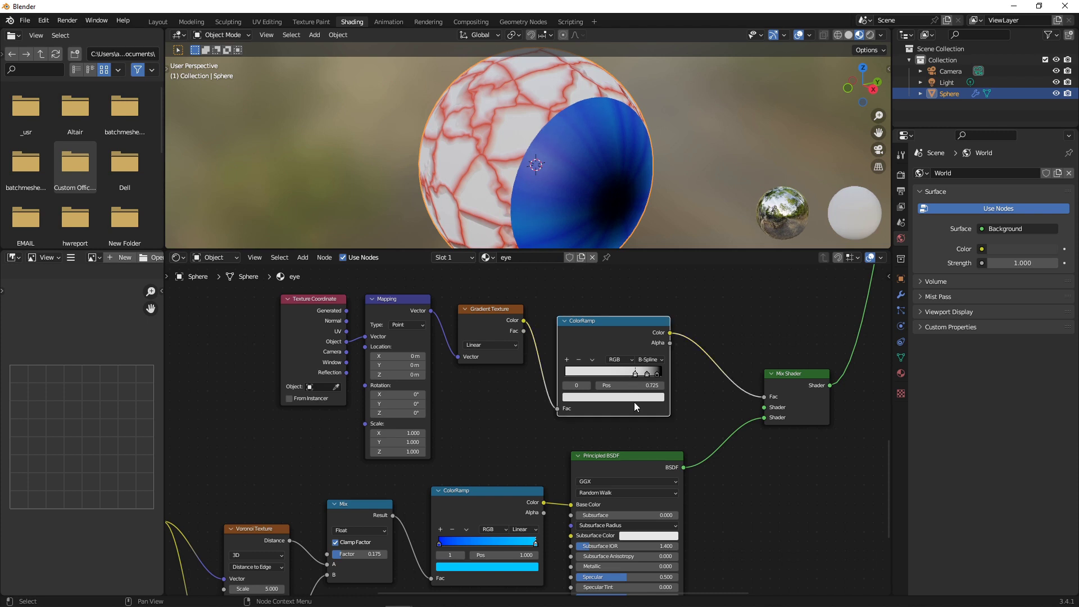
left_click(634, 399)
left_click_drag(643, 301, 643, 317)
Step: Add another stop to the pupil mask ColorRamp, colour it black and move it to 0.442
scroll(629, 378, "up", 2)
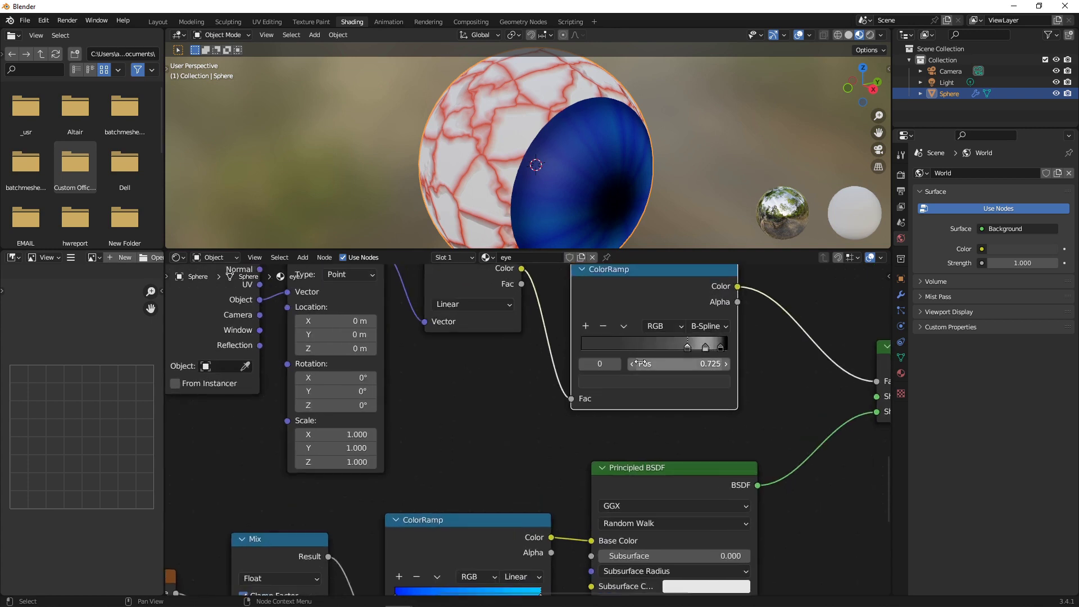
left_click(586, 329)
left_click_drag(697, 349, 680, 345)
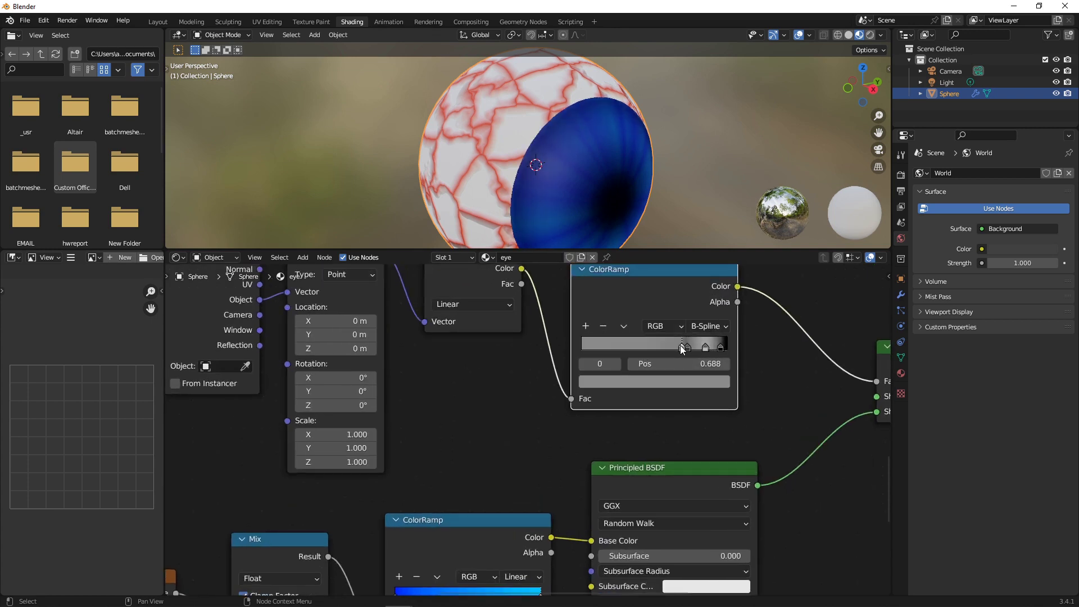
left_click(695, 381)
left_click_drag(698, 261, 698, 284)
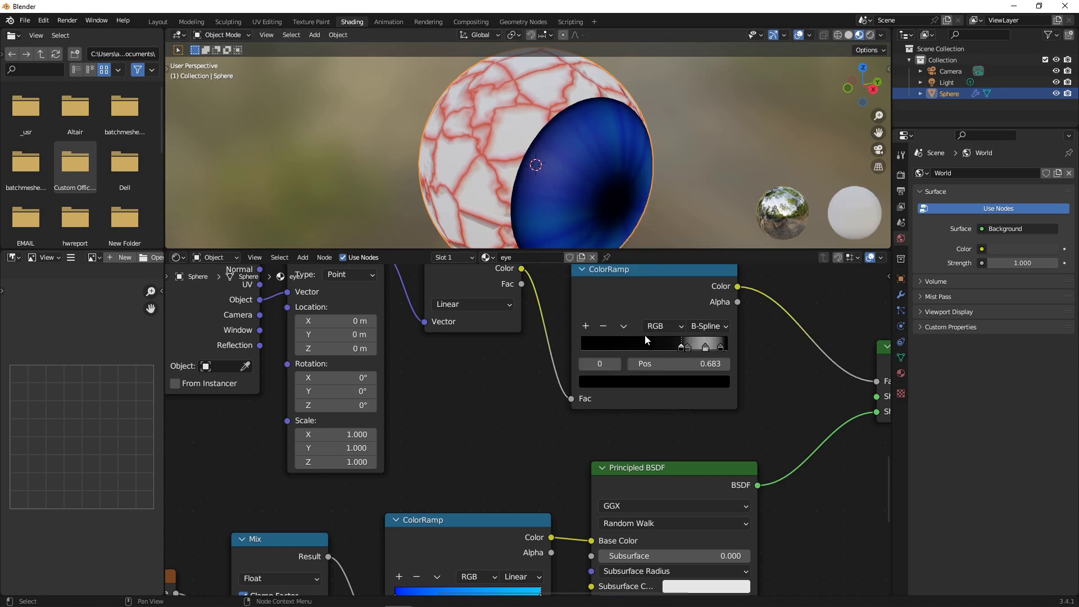
left_click_drag(682, 347, 645, 349)
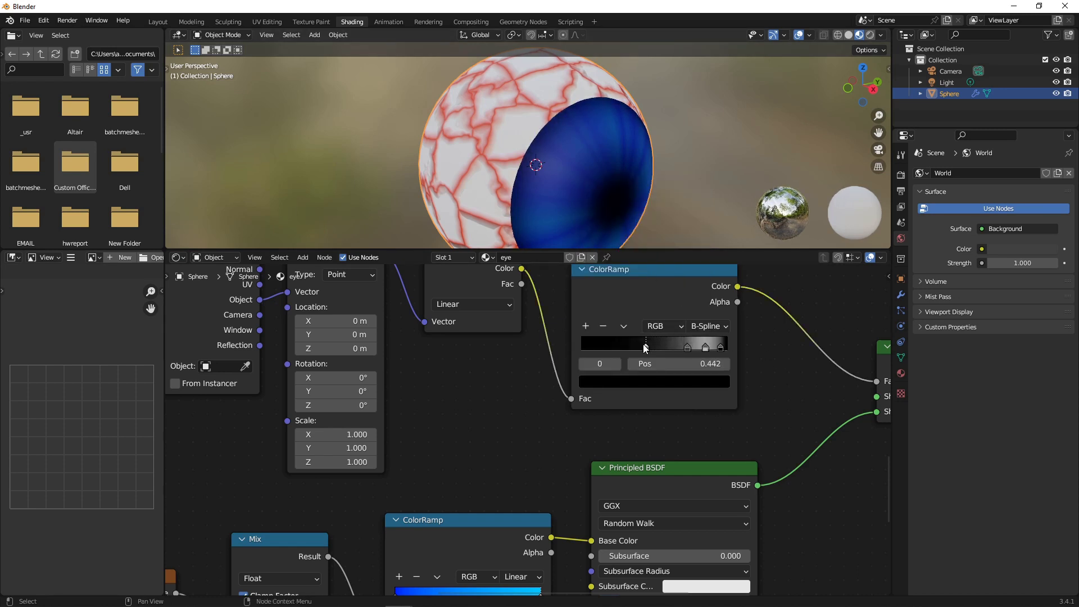
Step: Shift the dark grey stop of the pupil mask ColorRamp to 0.698 and add a black stop at 0.945
left_click(682, 349)
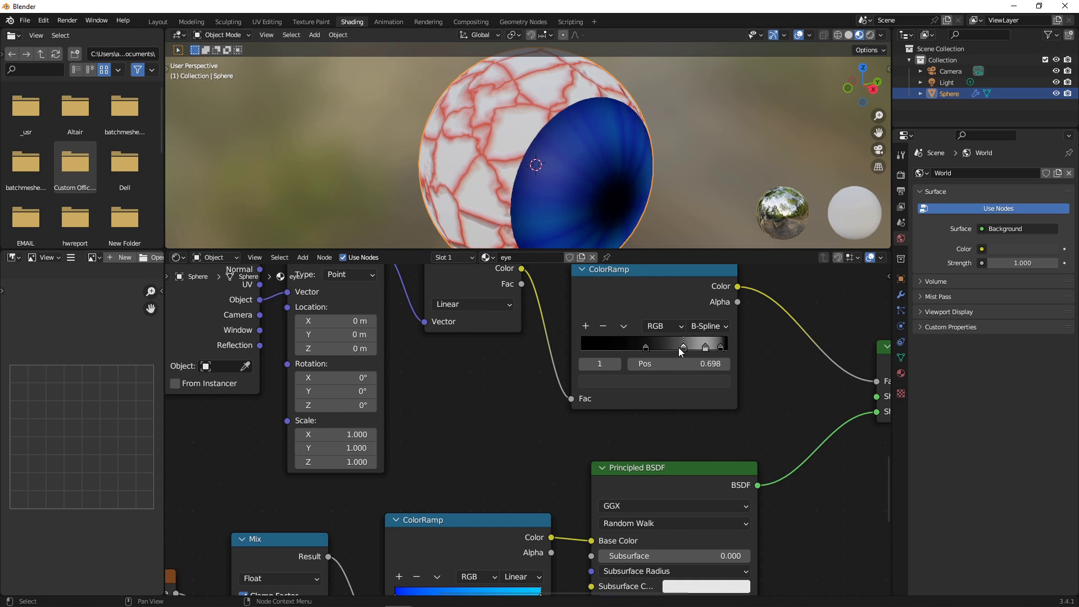
left_click_drag(683, 351, 718, 350)
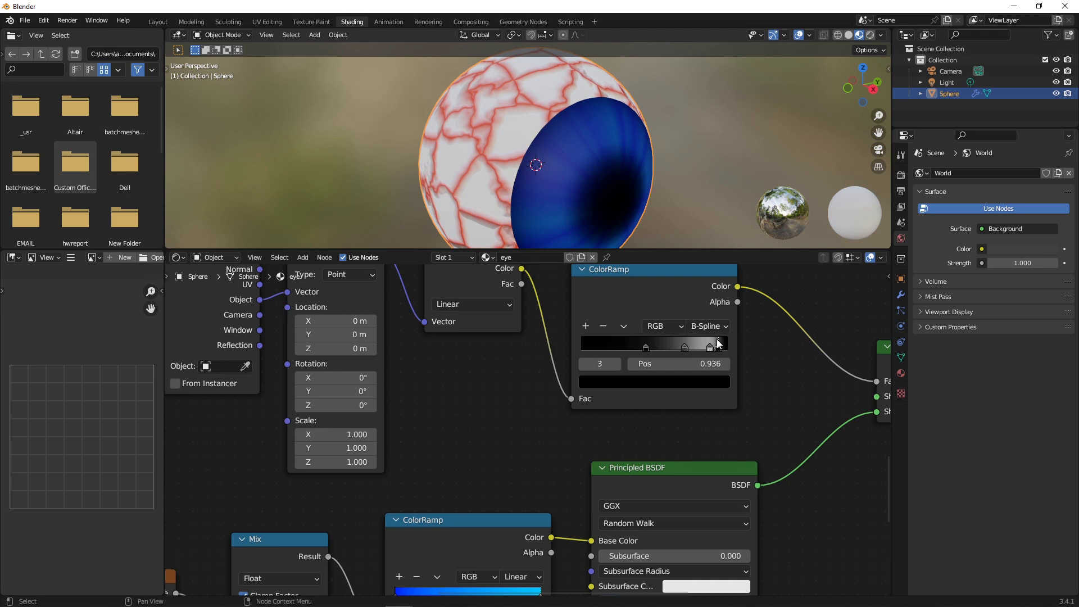
left_click(581, 328)
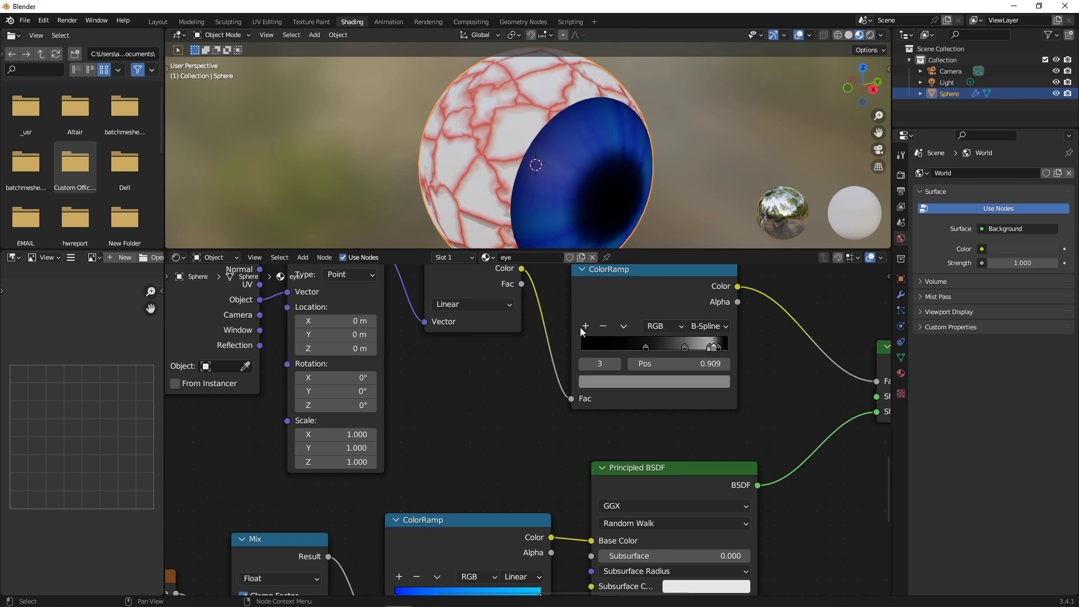
left_click_drag(712, 345, 725, 347)
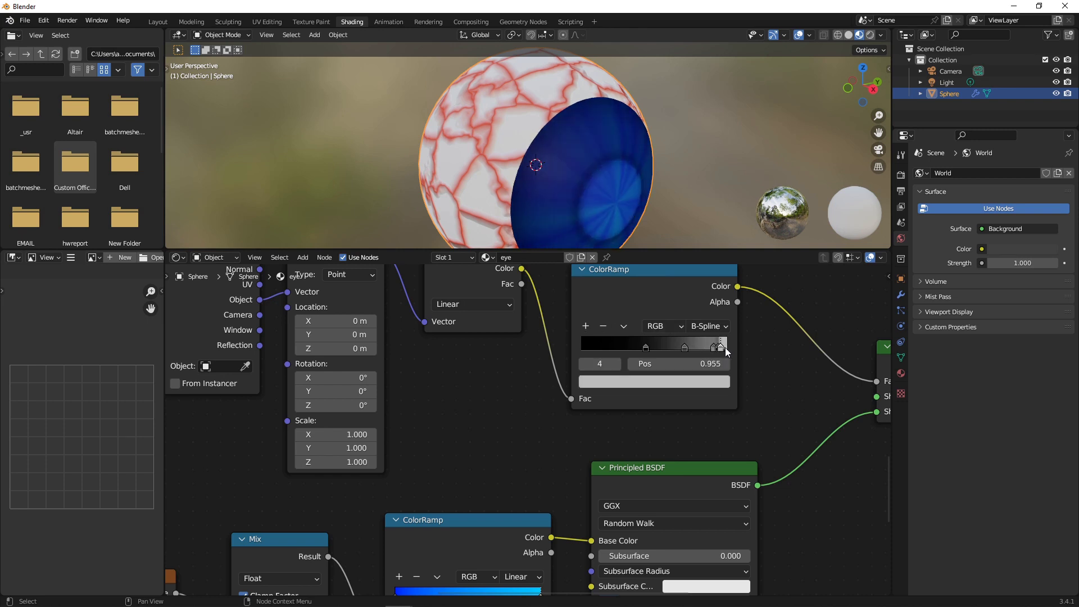
left_click(708, 379)
left_click_drag(699, 252, 699, 287)
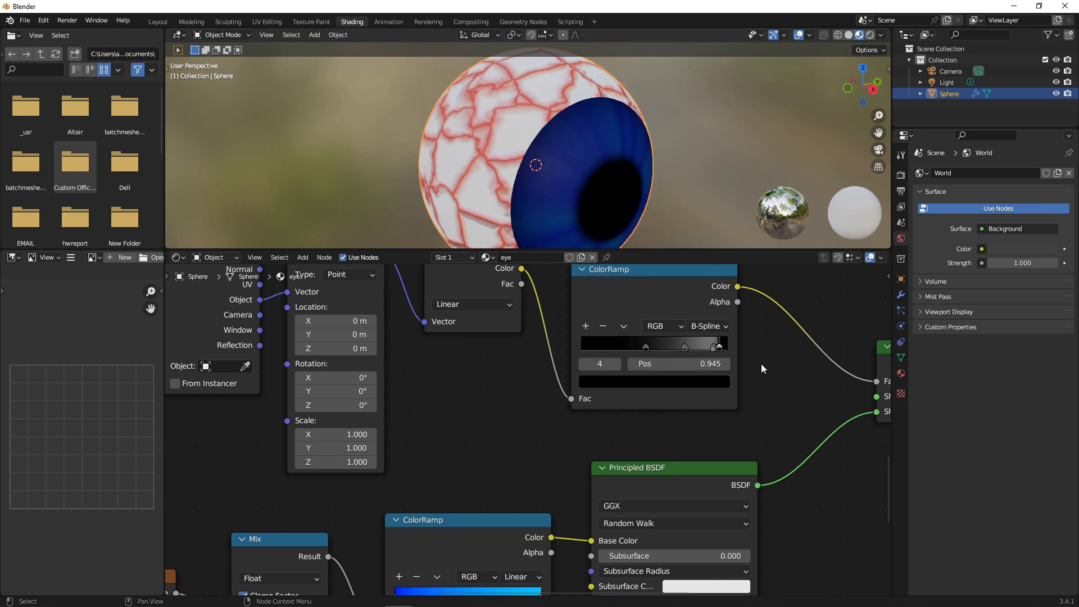
Step: Brighten the grey stop at 0.891 on the pupil mask ColorRamp to white
scroll(712, 352, "up", 1)
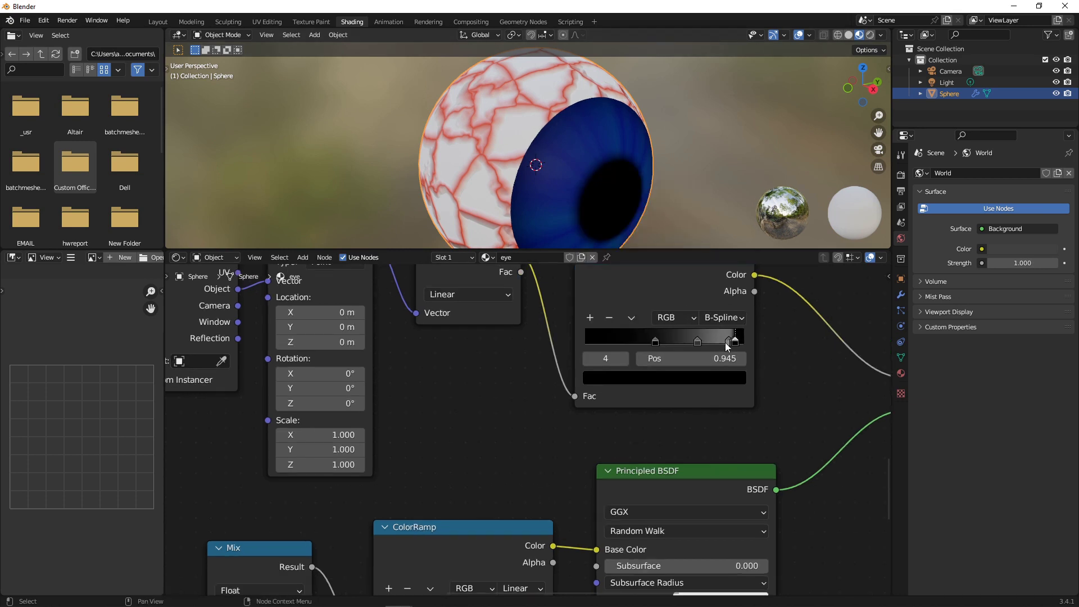
left_click(725, 341)
left_click(716, 377)
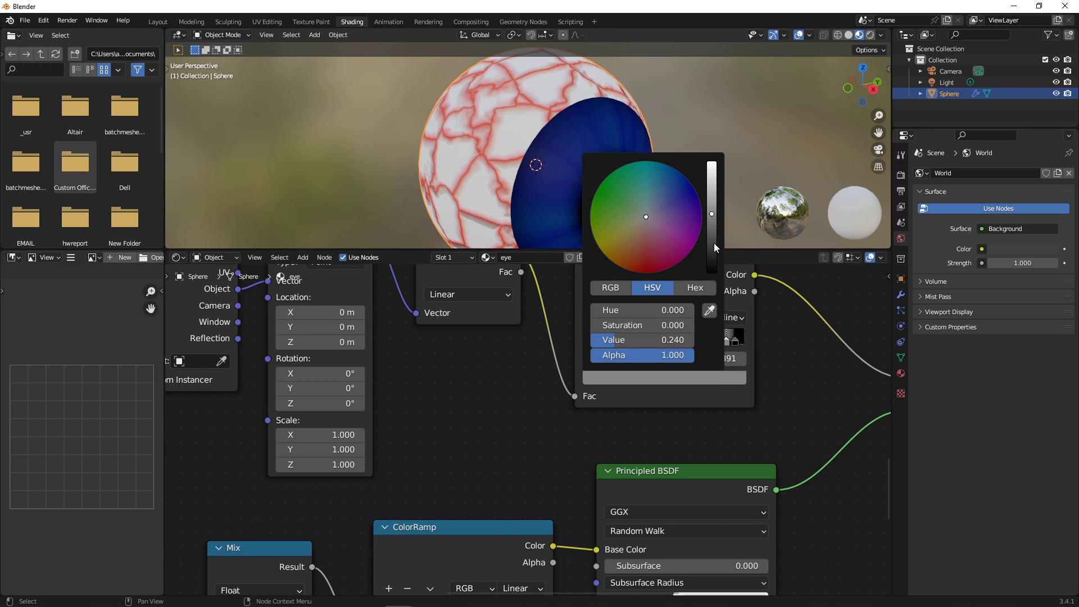
left_click_drag(714, 247, 711, 164)
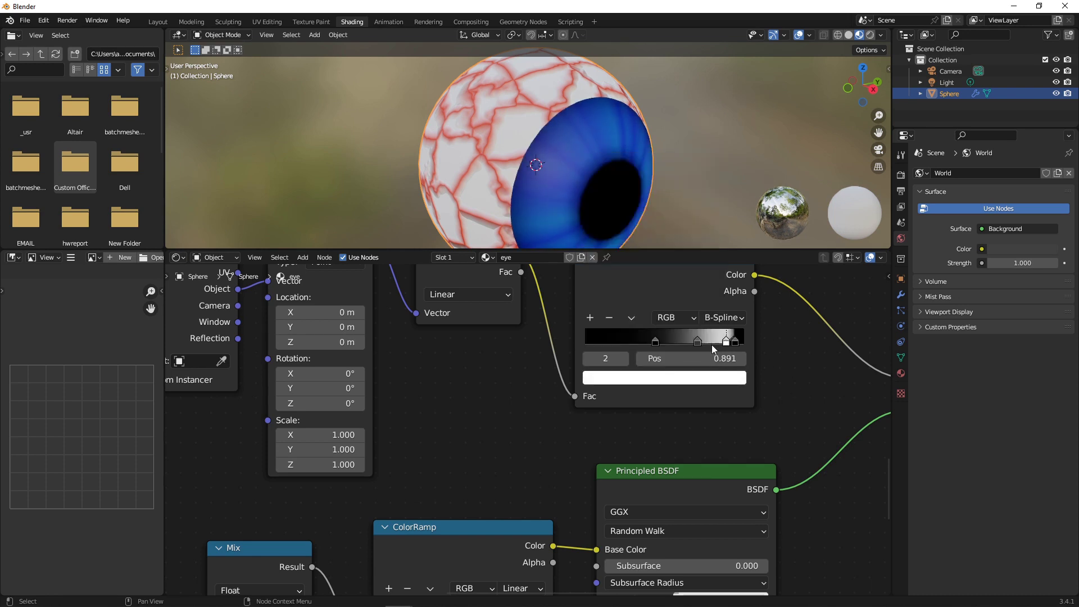
Step: Move the pupil mask ColorRamp's last black stop to 0.964 and its white stop to 0.877
left_click(697, 342)
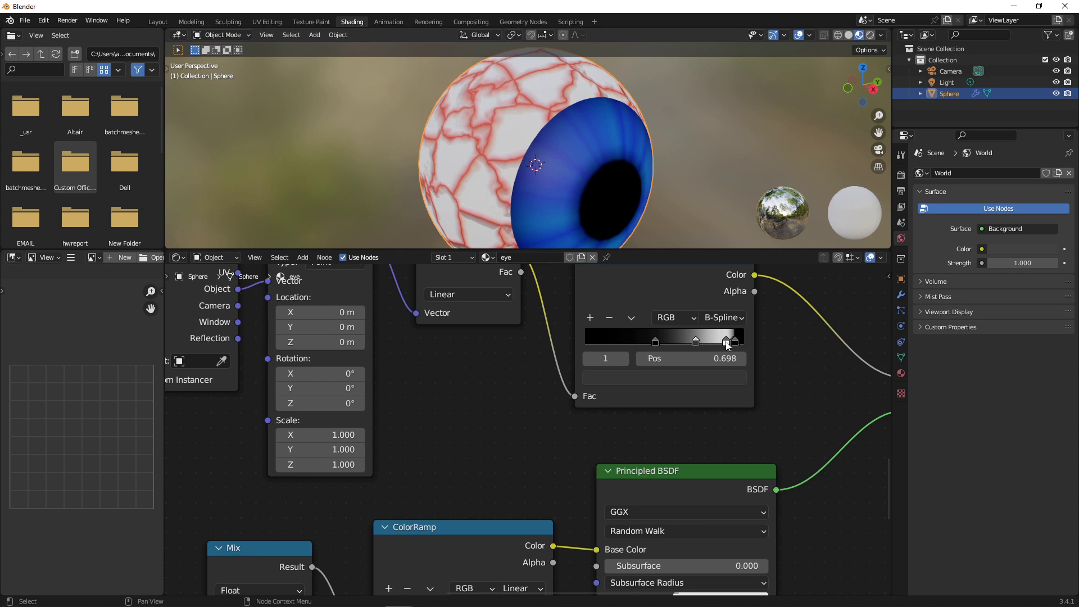
scroll(727, 343, "up", 1)
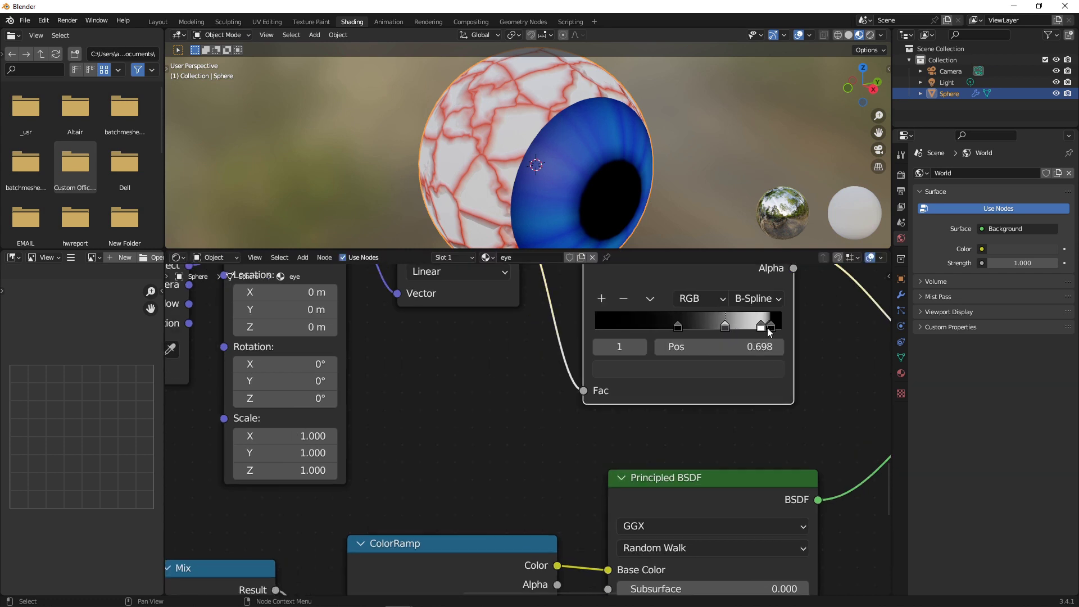
left_click_drag(770, 327, 774, 329)
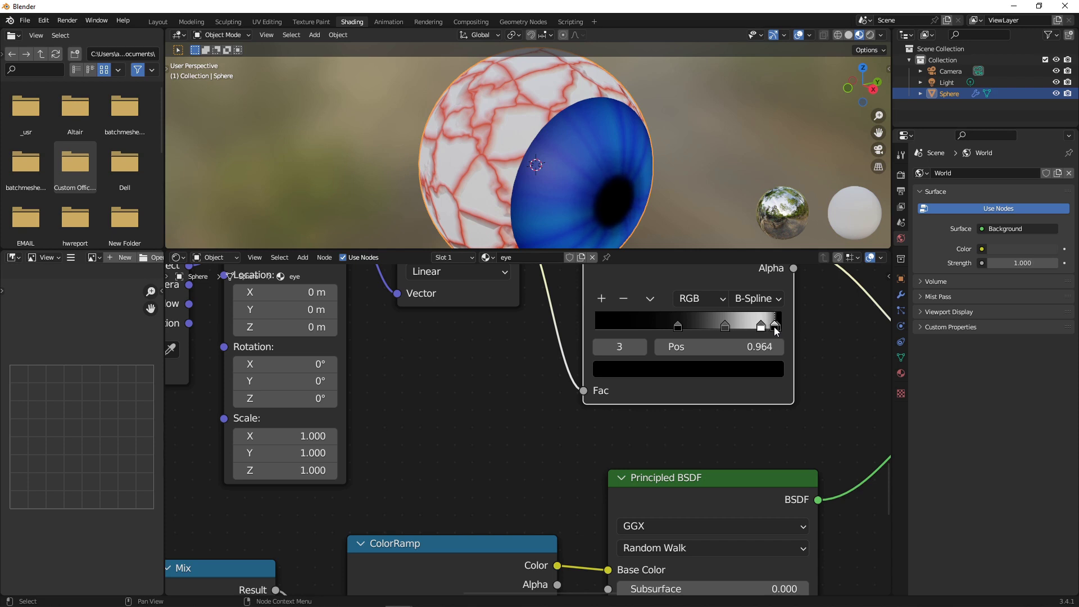
left_click(765, 328)
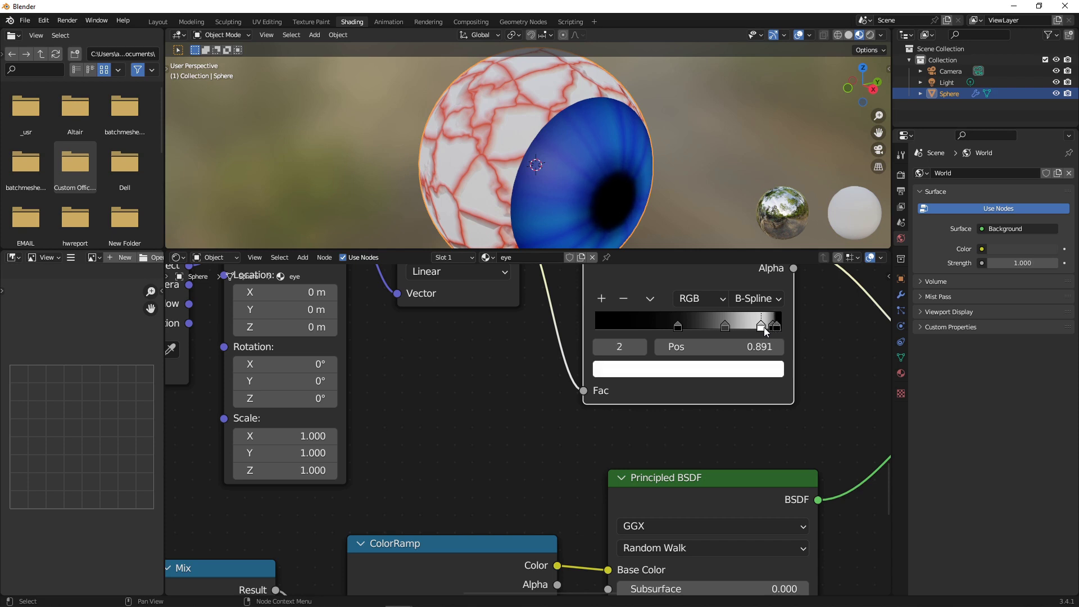
left_click_drag(767, 327, 762, 327)
Step: Reduce the eye-white Bump node's Strength to 0.100 and Distance to 0.200
middle_click_drag(607, 213, 434, 129)
scroll(563, 297, "down", 1)
scroll(569, 167, "down", 3)
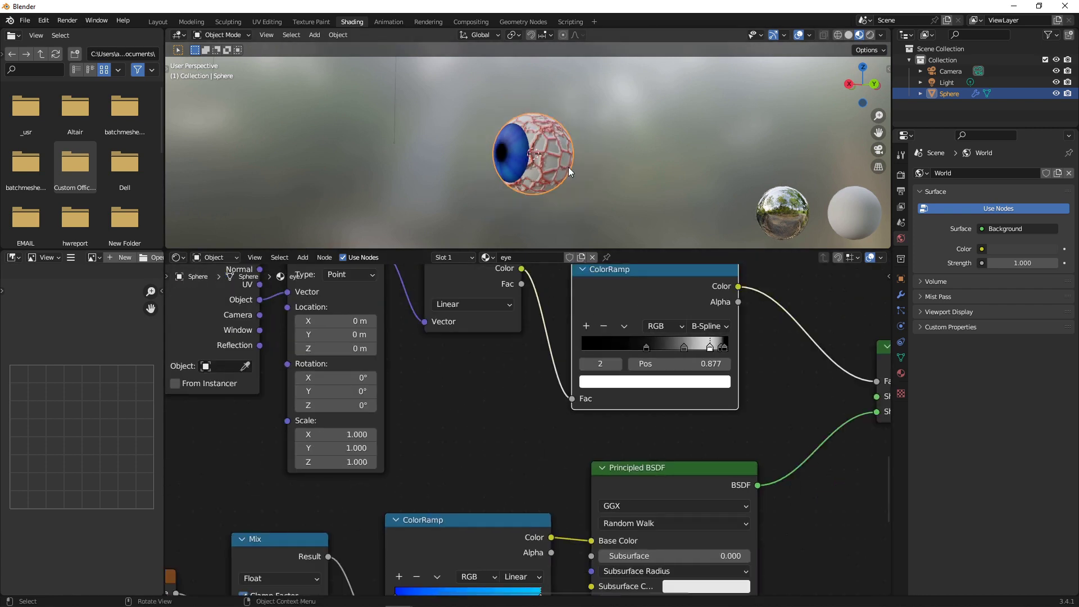
scroll(728, 368, "down", 5)
middle_click_drag(736, 322, 705, 432)
scroll(716, 377, "down", 4)
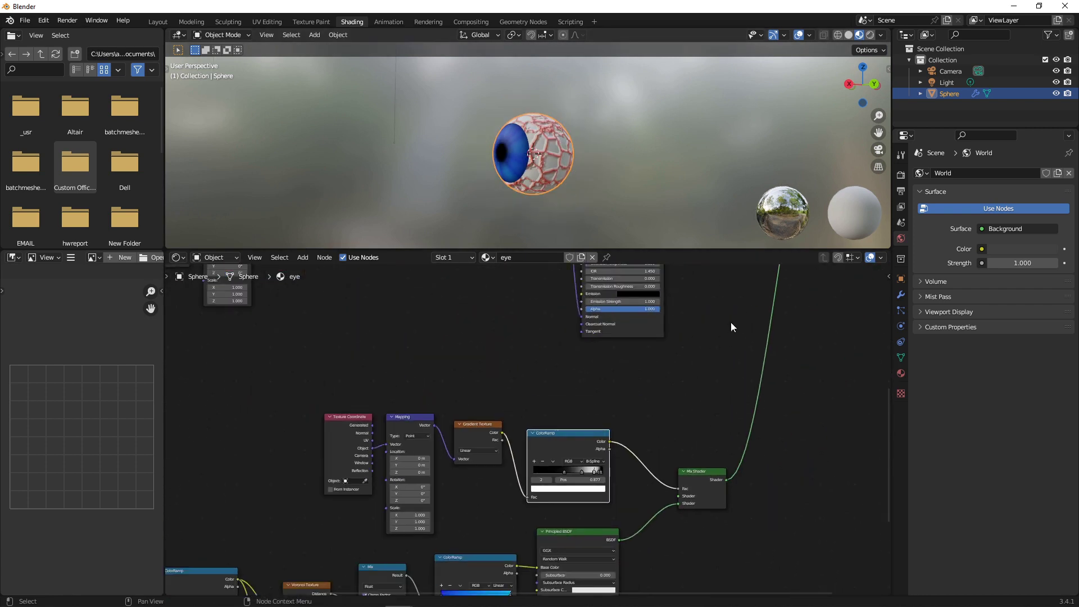
middle_click_drag(731, 323, 707, 451)
scroll(530, 383, "up", 6)
middle_click_drag(463, 339, 578, 439)
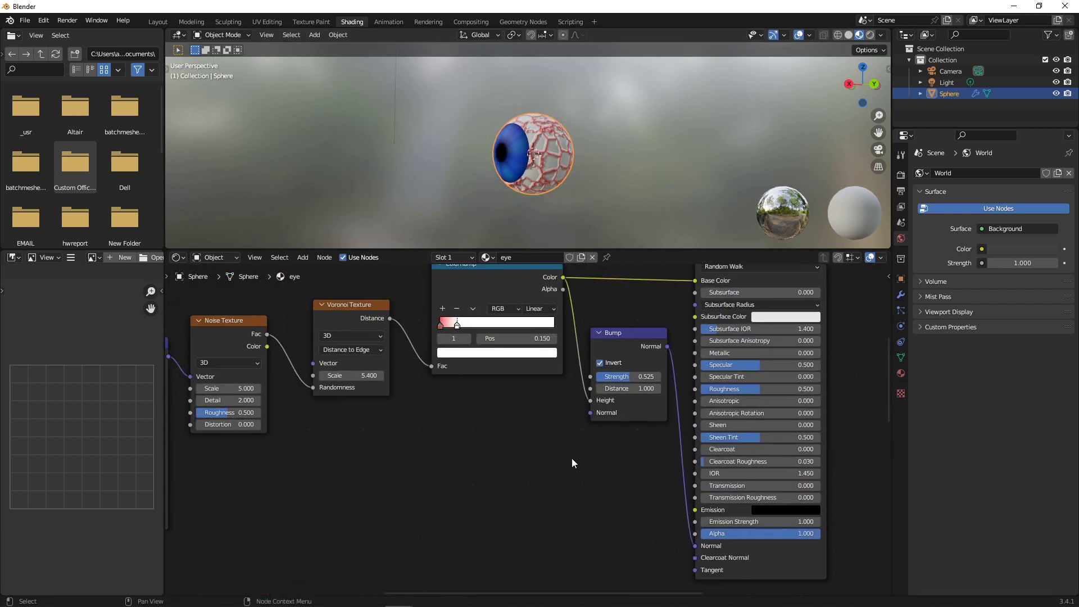
scroll(575, 450, "up", 2)
scroll(612, 349, "up", 2)
scroll(540, 173, "up", 5)
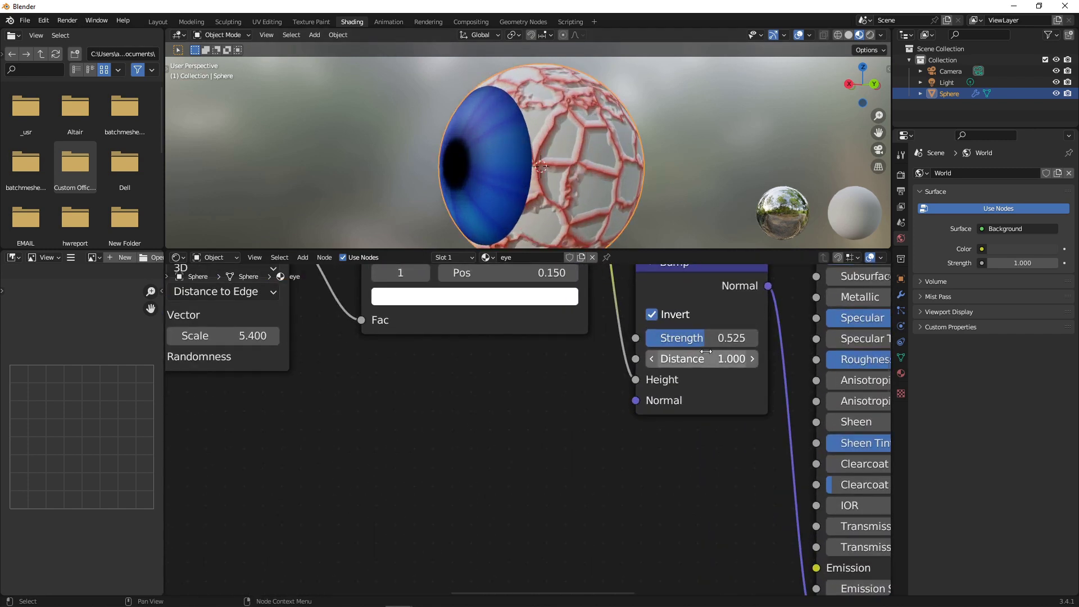
mouse_move(711, 338)
left_mouse_down()
mouse_move(573, 338)
mouse_move(587, 338)
left_mouse_up()
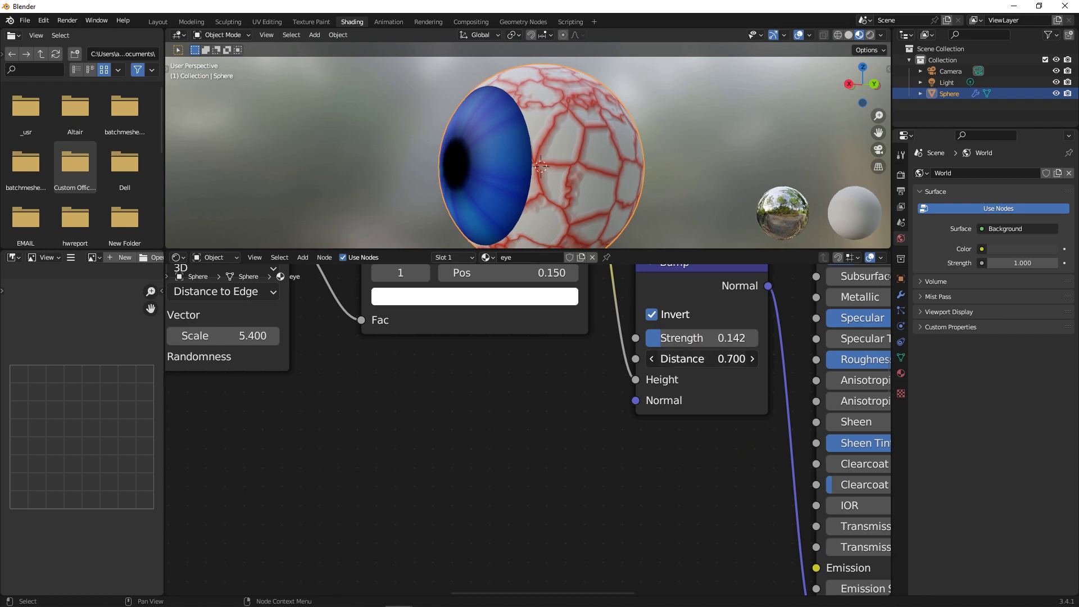
mouse_move(702, 358)
left_mouse_down()
mouse_move(687, 358)
mouse_move(707, 358)
mouse_move(692, 338)
mouse_move(710, 338)
mouse_move(691, 338)
left_mouse_up()
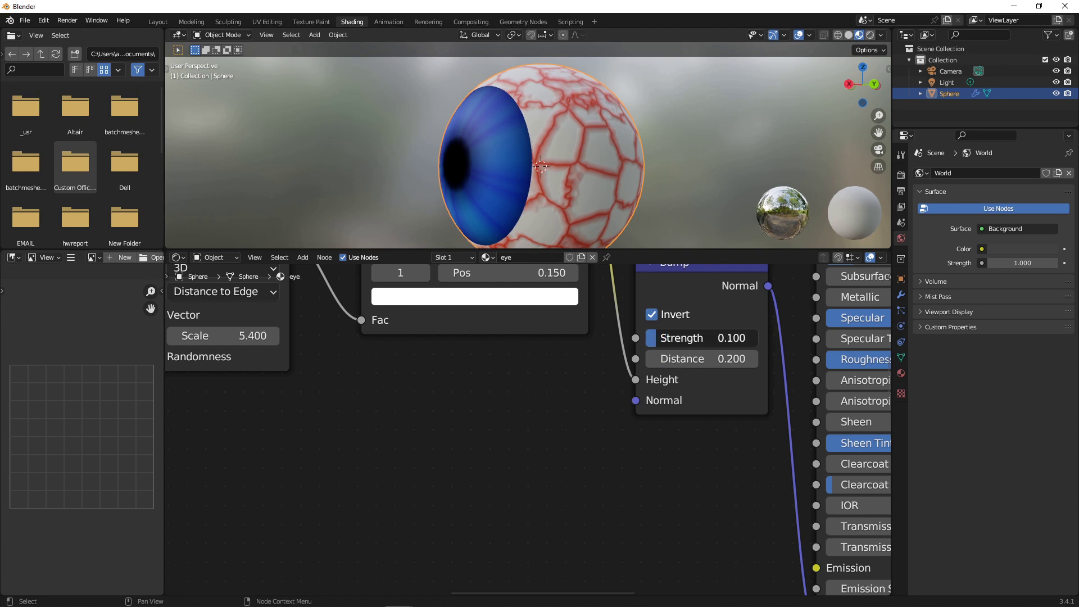
Step: Open the sphere's Subdivision modifier settings and examine the eye's iris, pupil and veins from several angles
left_click(903, 297)
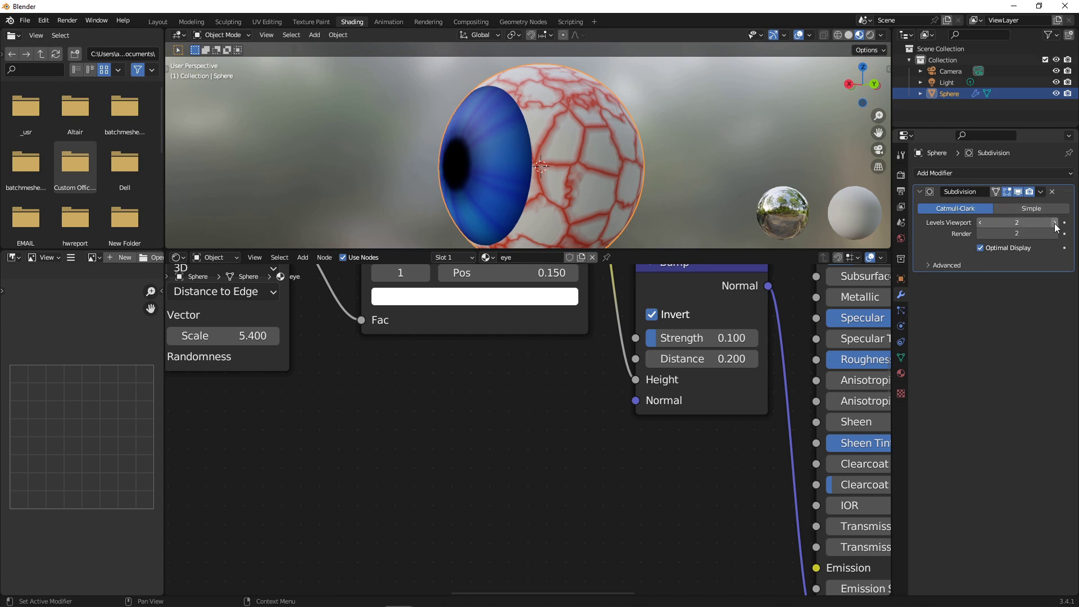
mouse_move(522, 168)
middle_mouse_down()
mouse_move(553, 167)
mouse_move(524, 170)
middle_mouse_up()
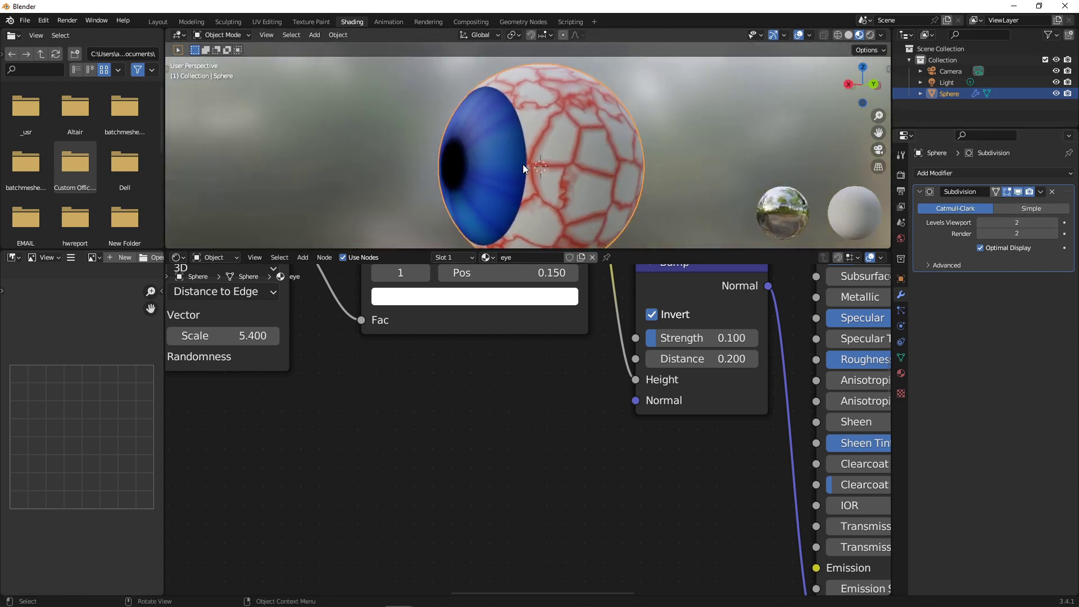
scroll(524, 168, "up", 1)
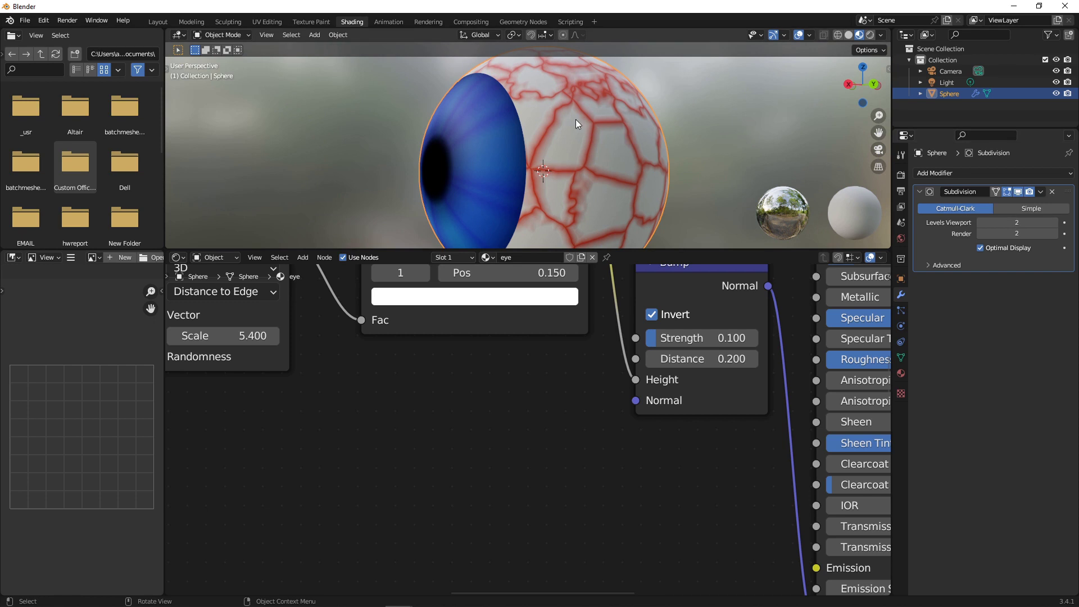
middle_click_drag(534, 144, 551, 235)
scroll(583, 161, "down", 2)
scroll(574, 319, "down", 5)
scroll(646, 360, "up", 2)
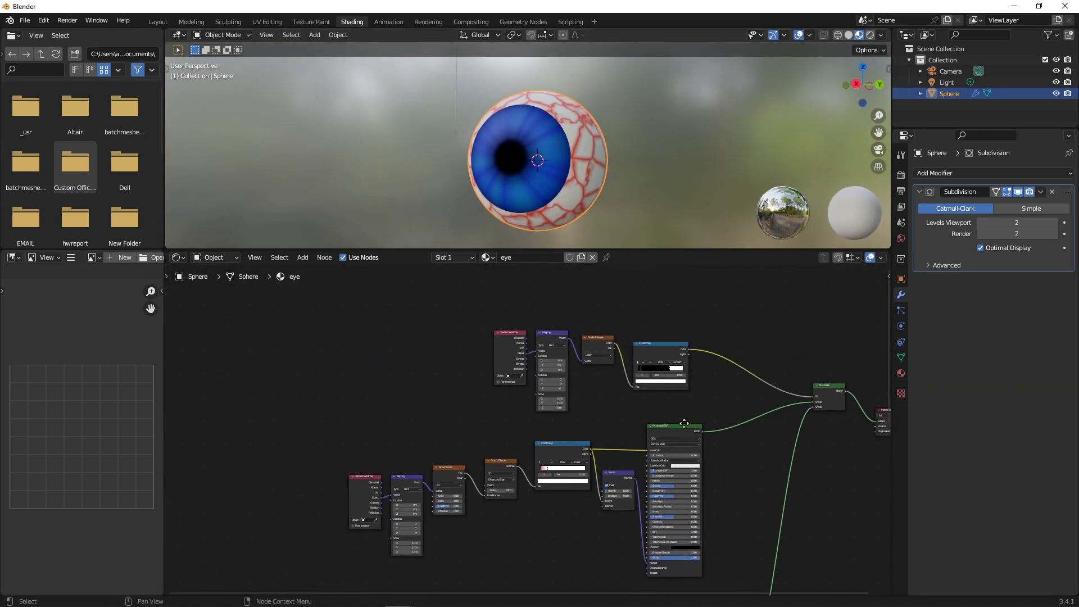
Step: Set the Subsurface Color of the eye-white Principled BSDF to pure white
scroll(630, 384, "down", 2)
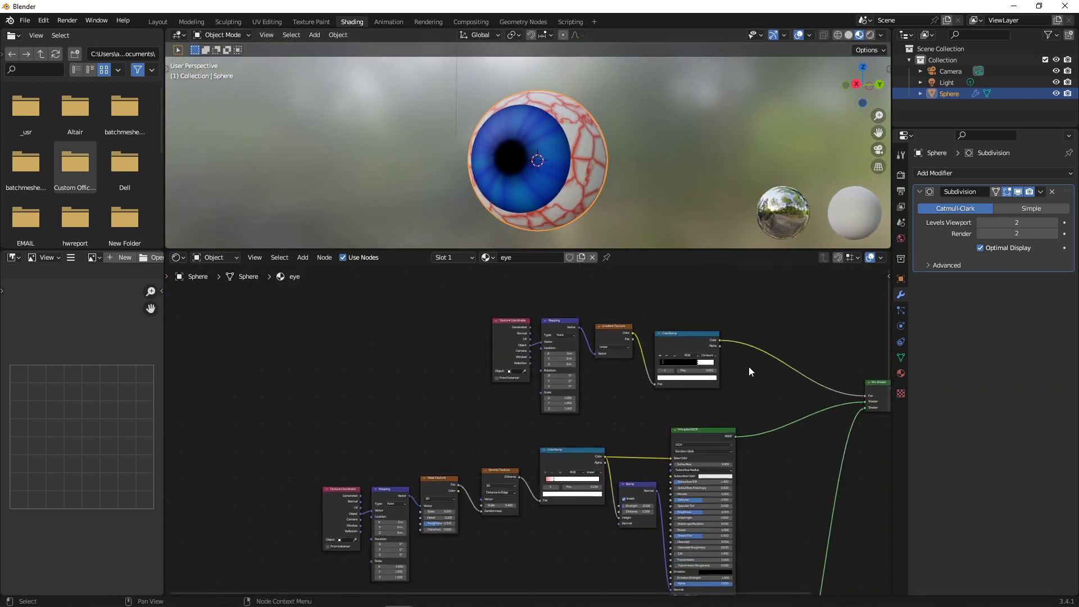
middle_click_drag(758, 374, 690, 346)
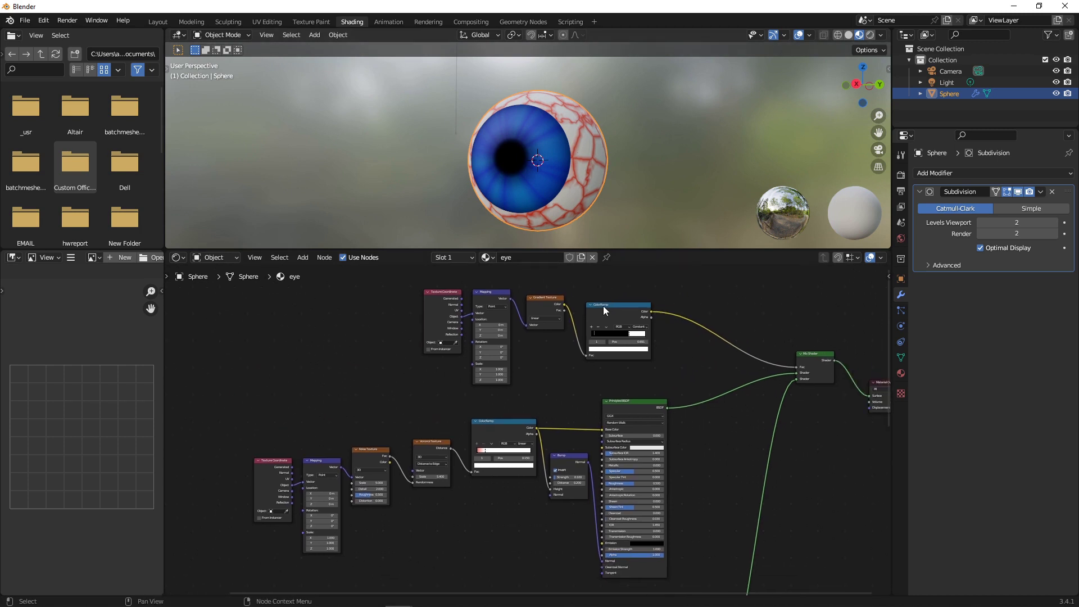
scroll(656, 383, "down", 1)
middle_click_drag(689, 388, 718, 317)
scroll(659, 340, "up", 4)
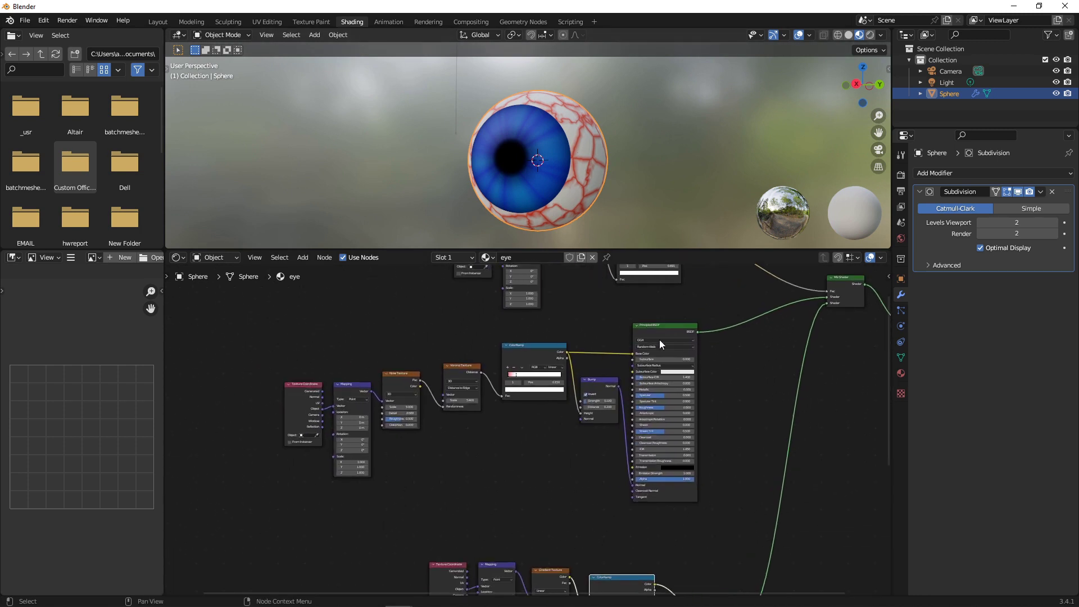
scroll(652, 299, "down", 5)
middle_click_drag(630, 306, 656, 318)
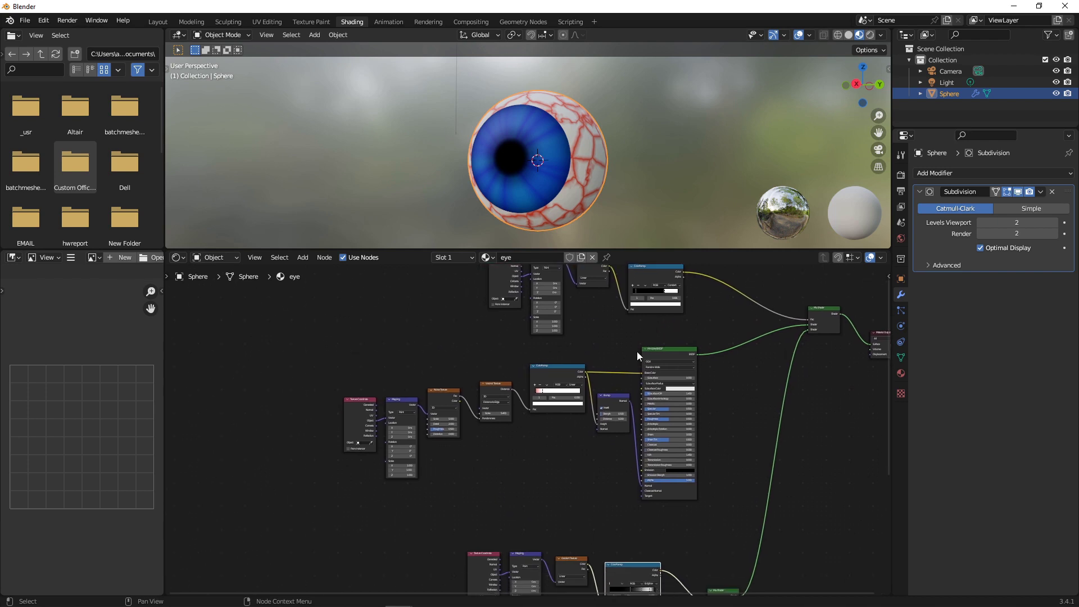
scroll(608, 334, "up", 4)
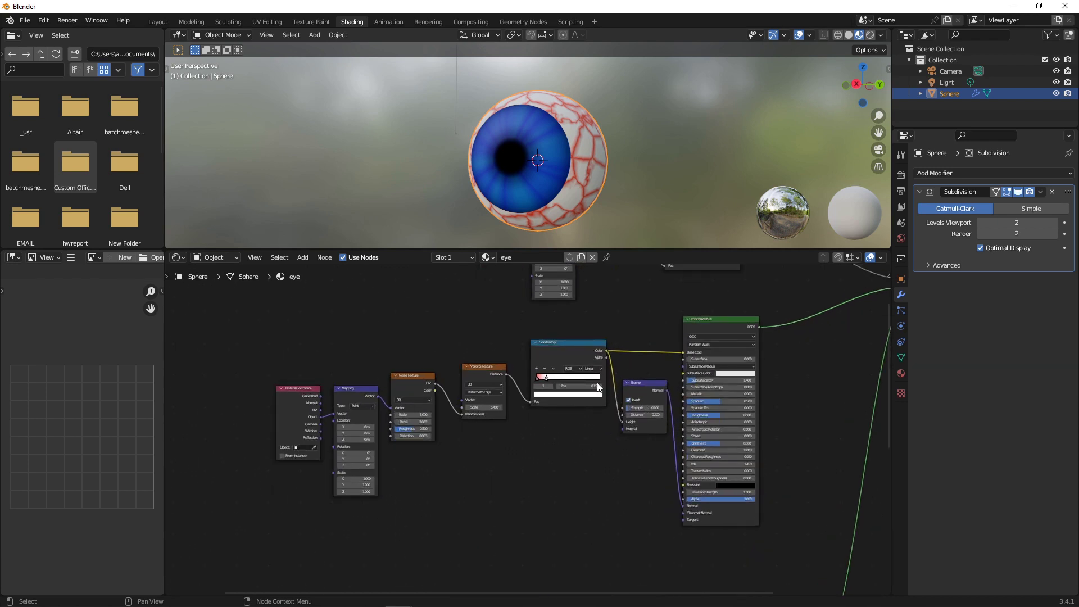
left_click(750, 374)
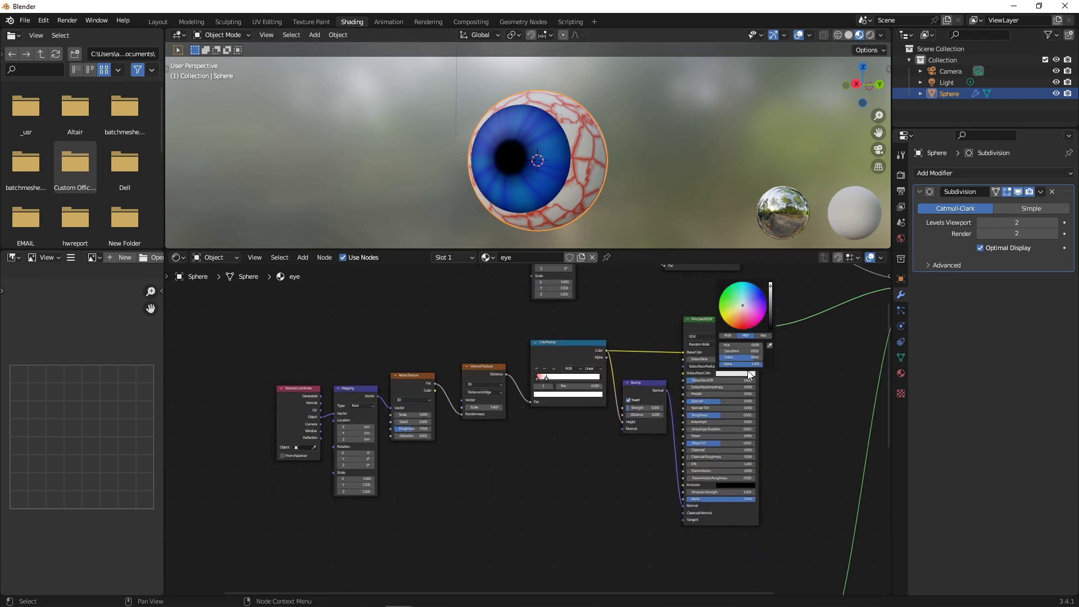
left_click(771, 287)
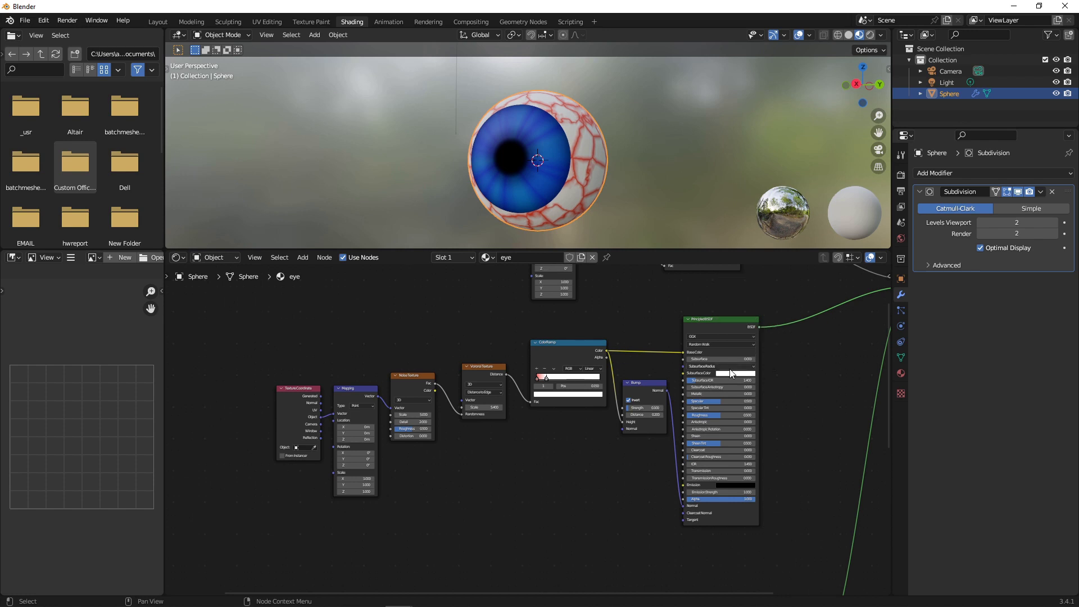
Step: Set the Factor of the iris Mix node, which blends the Voronoi and Noise textures, to 0.217
scroll(534, 436, "down", 4)
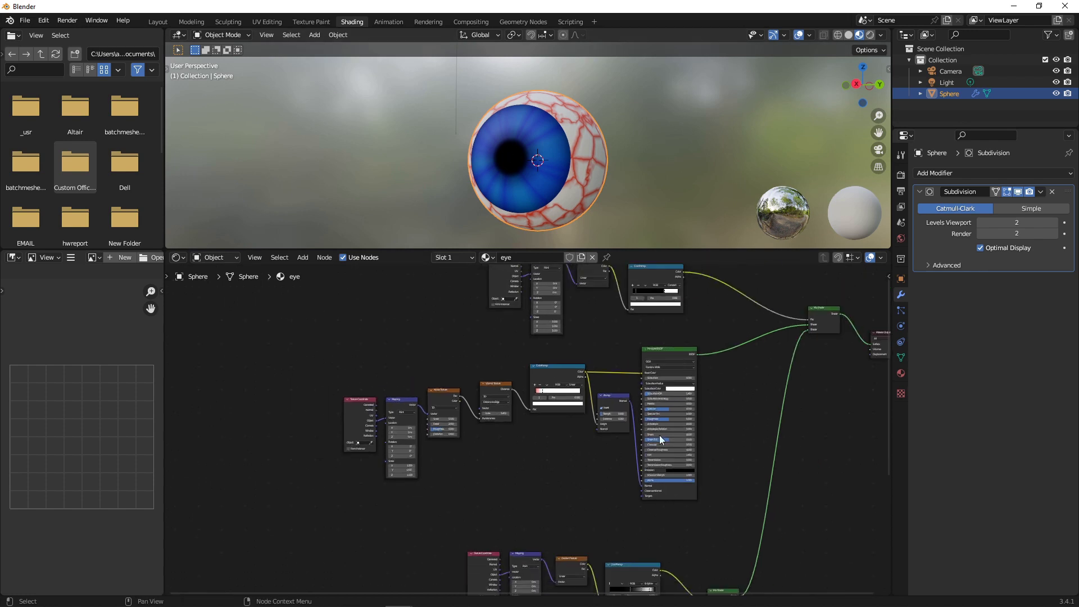
middle_click_drag(674, 487, 663, 299)
scroll(561, 389, "up", 1)
scroll(557, 429, "up", 2)
middle_click_drag(556, 428, 696, 340)
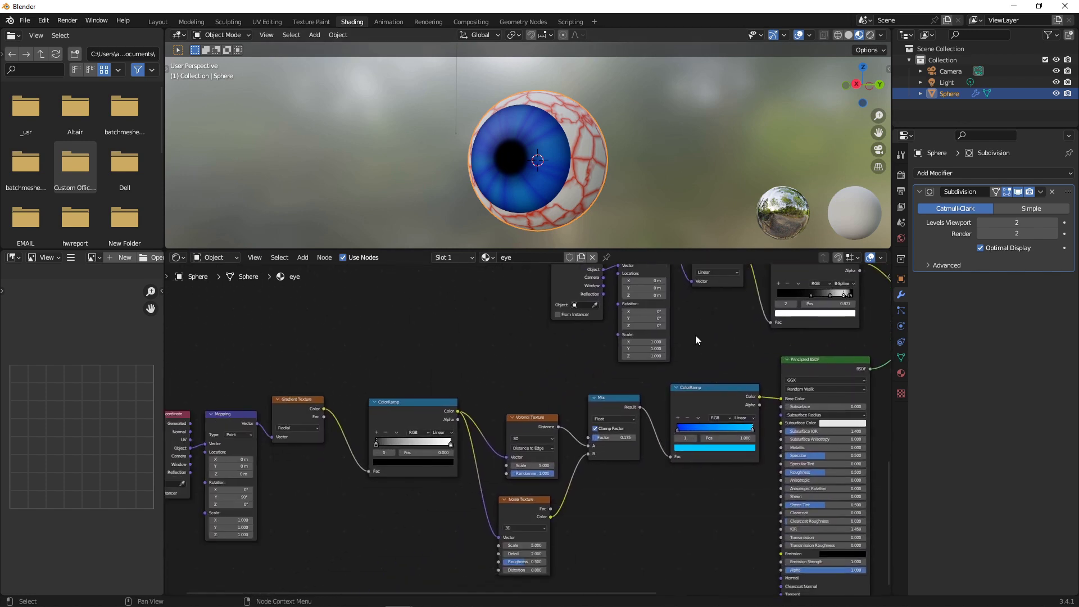
scroll(441, 378, "up", 4)
middle_click_drag(446, 375, 584, 334)
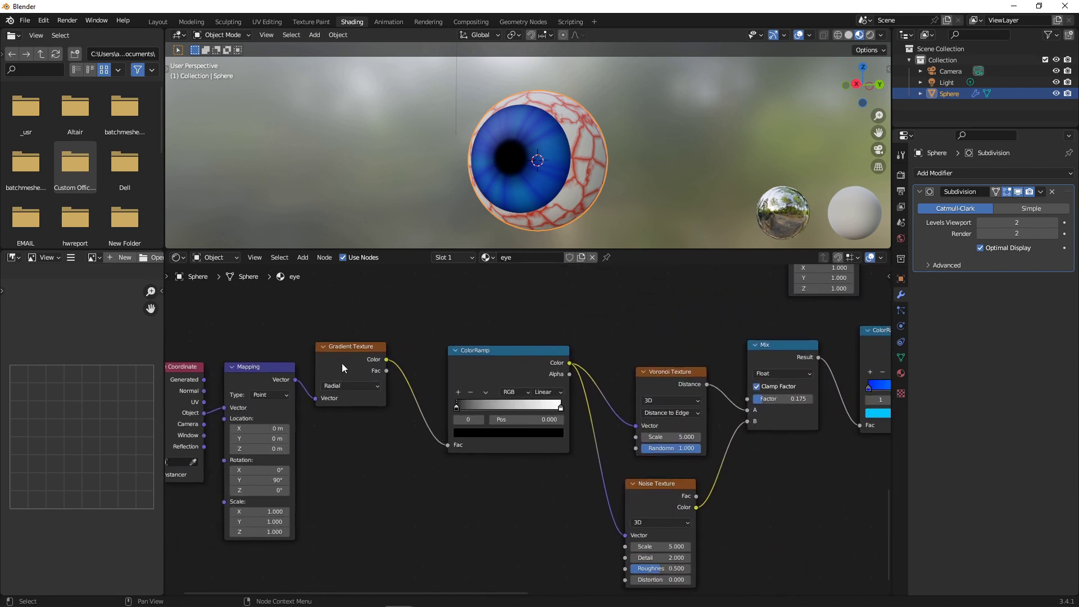
scroll(716, 401, "down", 2)
middle_click_drag(719, 396, 598, 395)
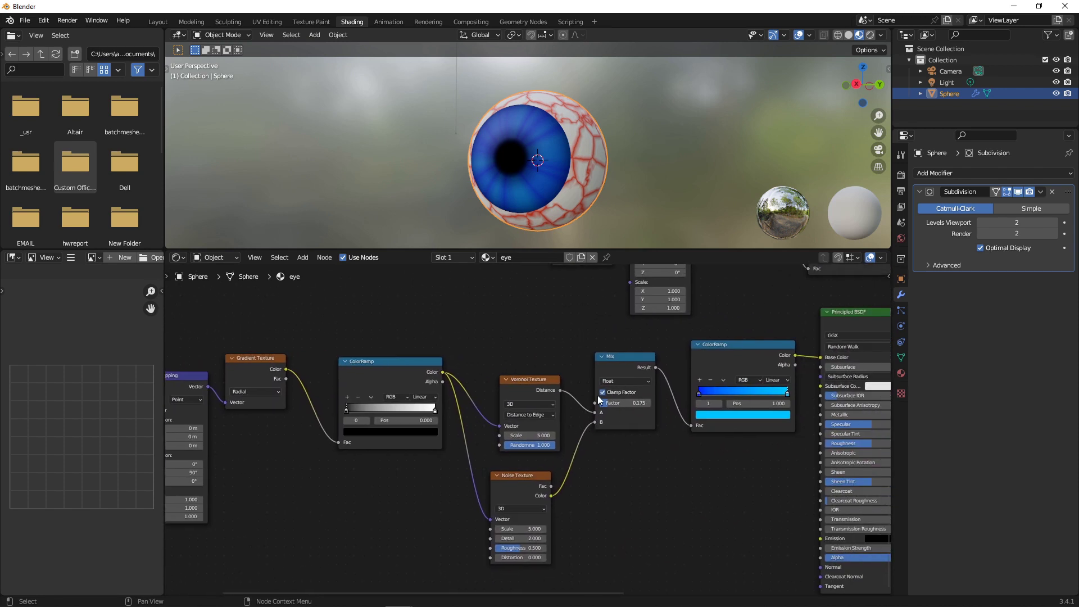
mouse_move(607, 396)
left_mouse_down()
mouse_move(638, 406)
mouse_move(619, 406)
left_mouse_up()
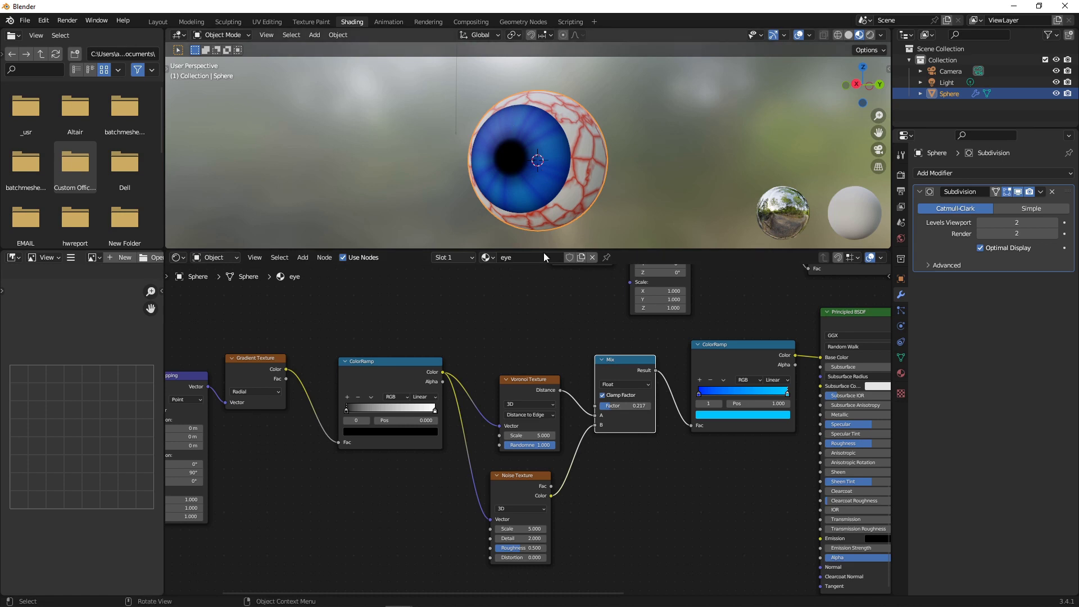
scroll(676, 323, "down", 4)
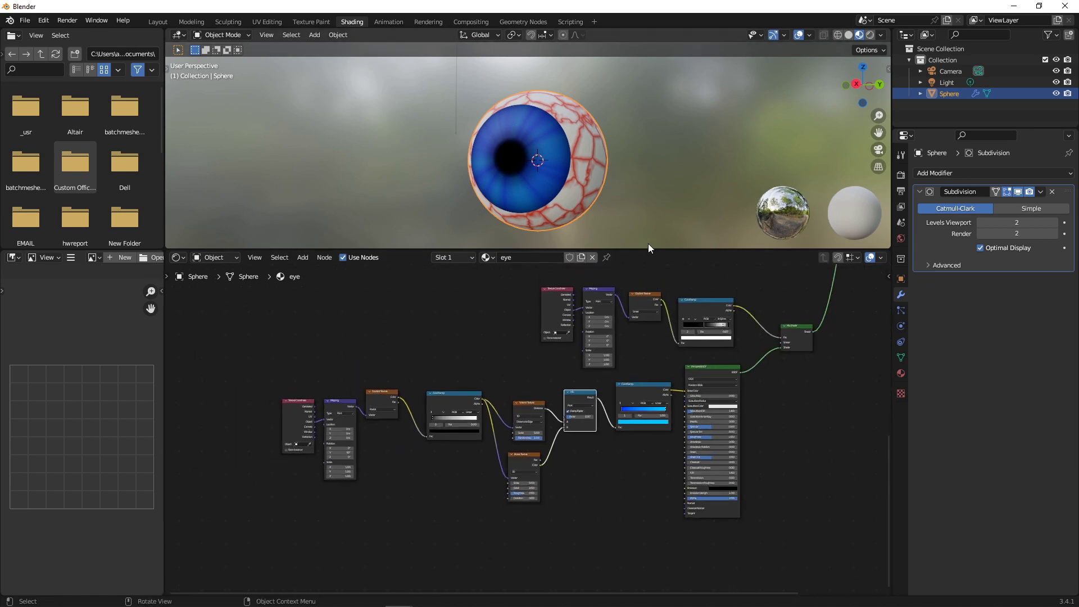